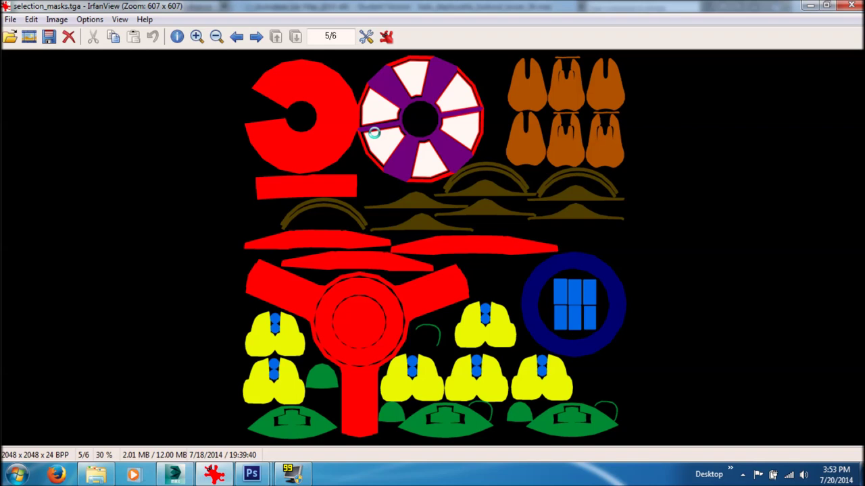
# Look through the tower's texture selection images, including selection_masks.tga, shields_selection.tga and platform_pillar_selection.tga
pyautogui.press('Left')
pyautogui.press('Right')
pyautogui.scroll(-1, 752, 141)
pyautogui.scroll(1, 739, 151)
pyautogui.scroll(-1, 717, 154)
pyautogui.scroll(-1, 500, 298)
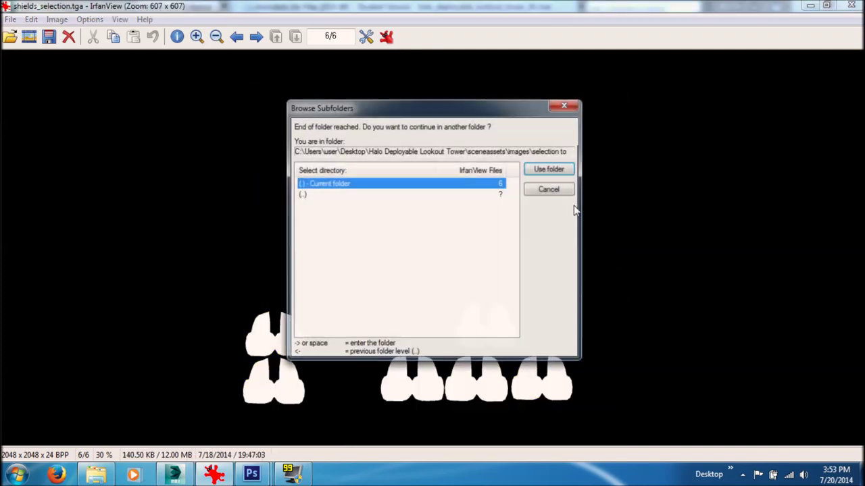
pyautogui.click(566, 192)
pyautogui.scroll(2, 600, 182)
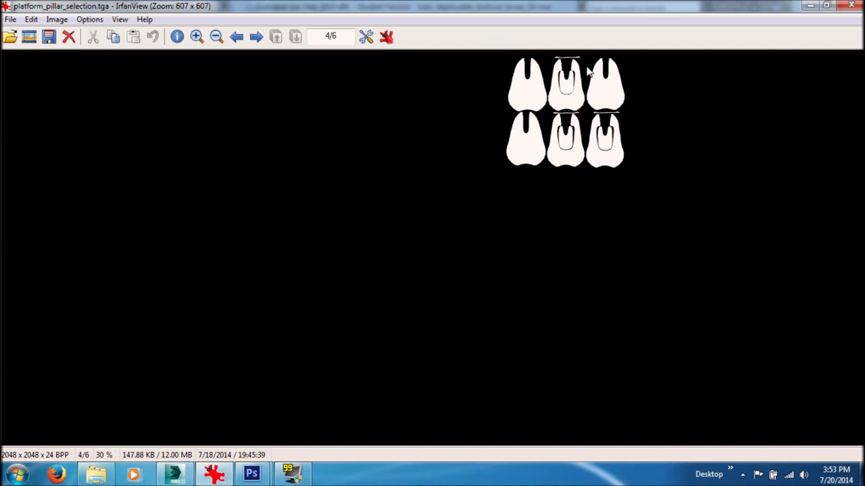
pyautogui.scroll(-1, 392, 162)
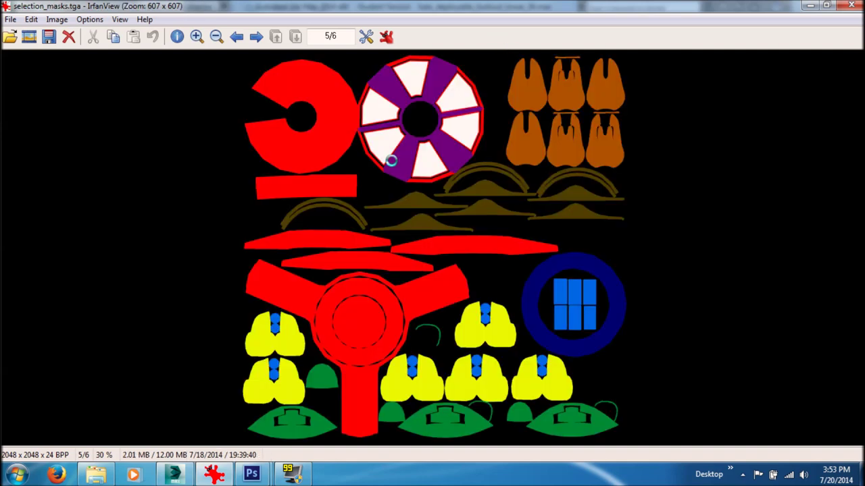
pyautogui.scroll(1, 393, 162)
pyautogui.press('Right')
# Switch to 3ds Max, hide the 0 (default) layer and close the layer list
pyautogui.click(184, 475)
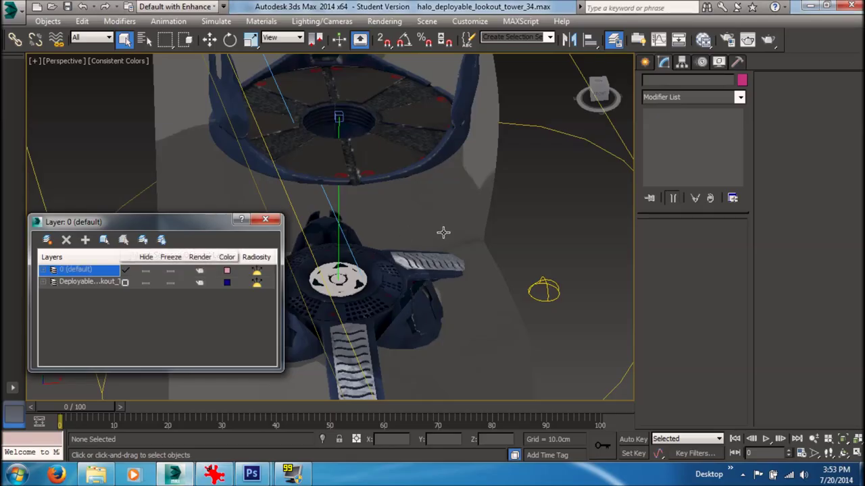
pyautogui.keyDown('alt'); pyautogui.moveTo(550, 139); pyautogui.dragTo(411, 167, button='middle'); pyautogui.keyUp('alt')
pyautogui.scroll(8, 444, 166)
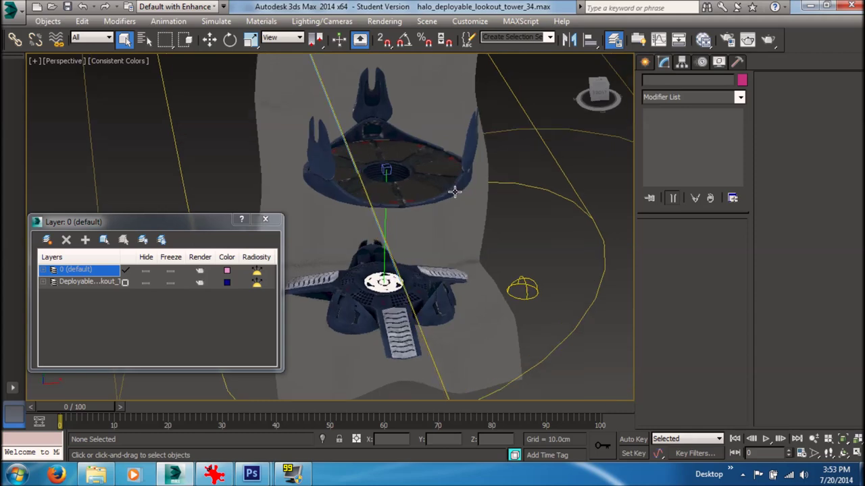
pyautogui.moveTo(421, 186); pyautogui.dragTo(430, 168, button='middle')
pyautogui.scroll(-4, 431, 168)
pyautogui.moveTo(430, 168)
pyautogui.keyDown('alt'); pyautogui.mouseDown(button='middle')
pyautogui.moveTo(440, 200)
pyautogui.moveTo(417, 180)
pyautogui.moveTo(424, 173)
pyautogui.mouseUp(button='middle'); pyautogui.keyUp('alt')
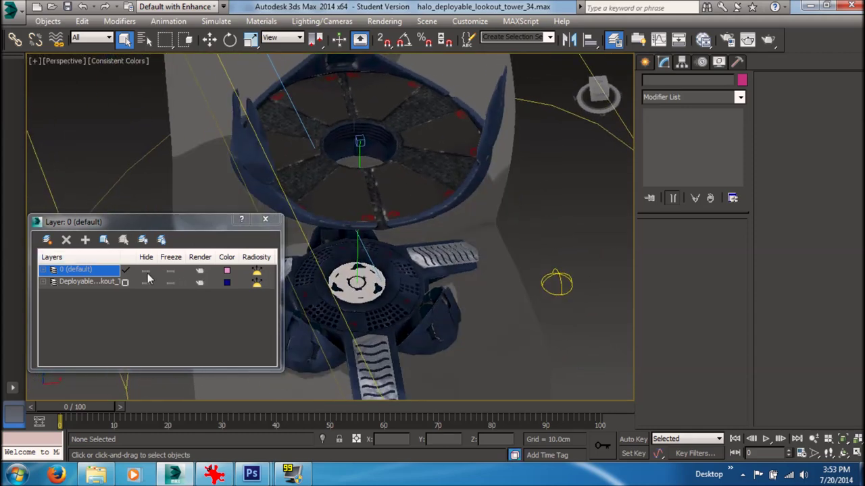
pyautogui.click(146, 270)
pyautogui.keyDown('alt'); pyautogui.moveTo(351, 217); pyautogui.dragTo(379, 204, button='middle'); pyautogui.keyUp('alt')
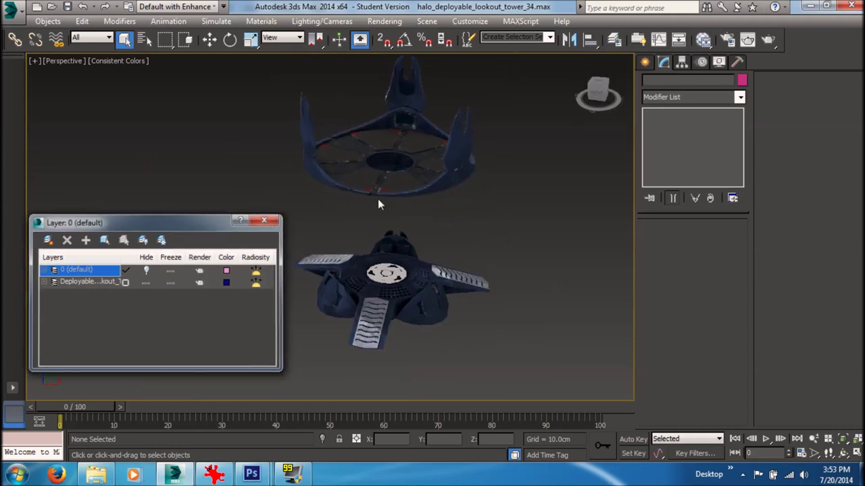
pyautogui.click(264, 221)
# Examine the lookout tower's floating platform, pillars and base from several angles
pyautogui.click(419, 189)
pyautogui.press('z')
pyautogui.keyDown('alt'); pyautogui.moveTo(434, 189); pyautogui.dragTo(323, 215, button='middle'); pyautogui.keyUp('alt')
pyautogui.scroll(-3, 511, 229)
pyautogui.click(511, 235)
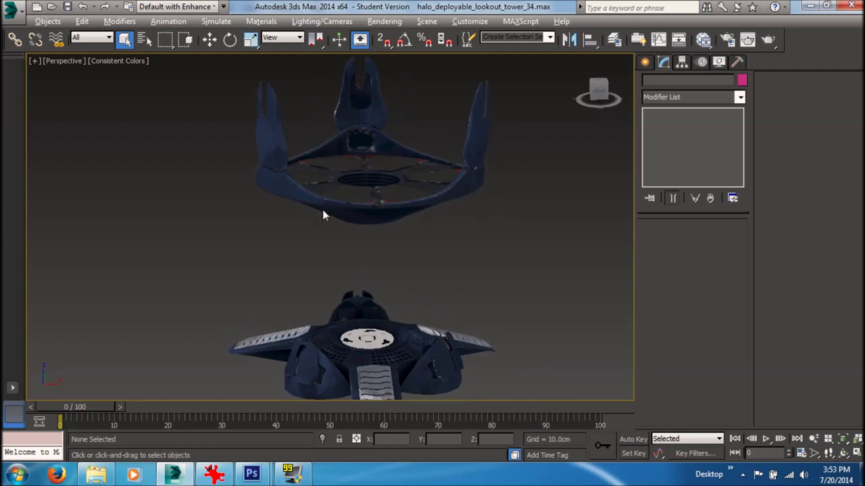
pyautogui.keyDown('alt'); pyautogui.moveTo(518, 328); pyautogui.dragTo(446, 263, button='middle'); pyautogui.keyUp('alt')
pyautogui.click(376, 170)
pyautogui.press('z')
pyautogui.keyDown('alt'); pyautogui.moveTo(385, 174); pyautogui.dragTo(430, 81, button='middle'); pyautogui.keyUp('alt')
pyautogui.scroll(-3, 422, 182)
pyautogui.click(464, 98)
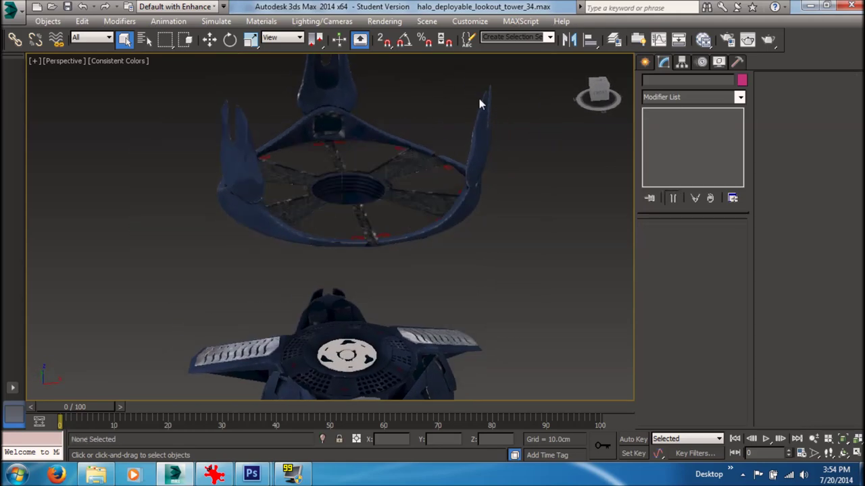
pyautogui.scroll(-3, 533, 255)
pyautogui.keyDown('alt'); pyautogui.moveTo(514, 248); pyautogui.dragTo(508, 242, button='middle'); pyautogui.keyUp('alt')
pyautogui.scroll(2, 509, 246)
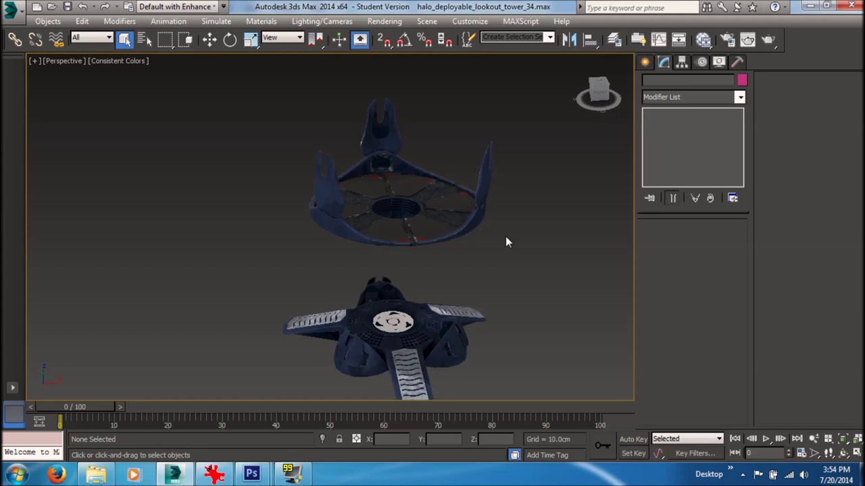
pyautogui.moveTo(411, 209)
pyautogui.keyDown('alt'); pyautogui.mouseDown(button='middle')
pyautogui.moveTo(385, 196)
pyautogui.moveTo(391, 172)
pyautogui.moveTo(412, 174)
pyautogui.moveTo(401, 173)
pyautogui.moveTo(395, 213)
pyautogui.mouseUp(button='middle'); pyautogui.keyUp('alt')
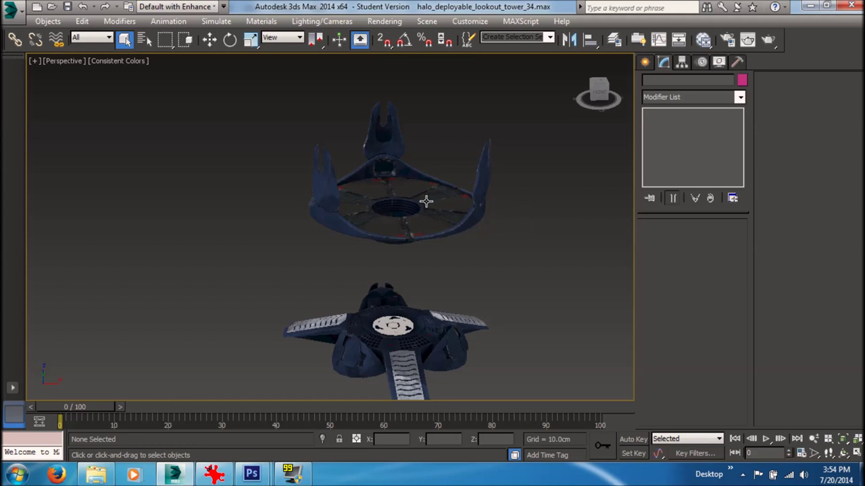
pyautogui.moveTo(515, 207); pyautogui.dragTo(504, 201, button='middle')
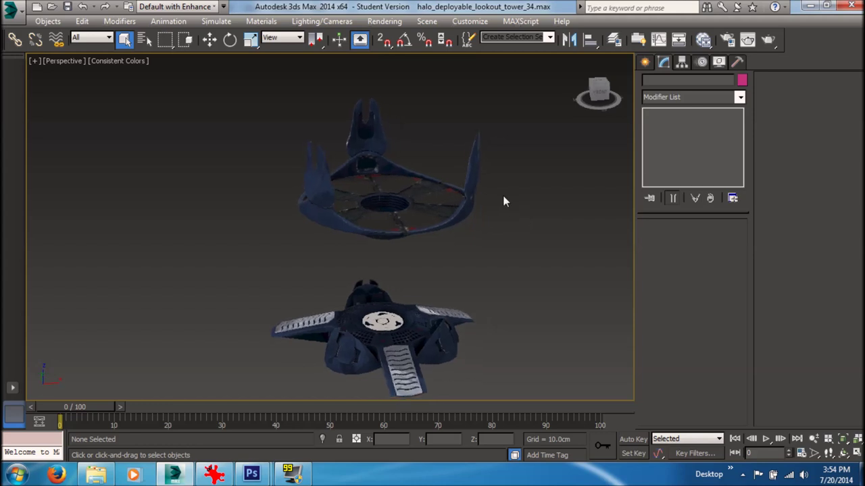
# Compare the tower's floating platform with the colored areas of selection_masks.tga in IrfanView, then return to 3ds Max
pyautogui.click(425, 212)
pyautogui.scroll(3, 459, 196)
pyautogui.moveTo(464, 189); pyautogui.dragTo(415, 190, button='middle')
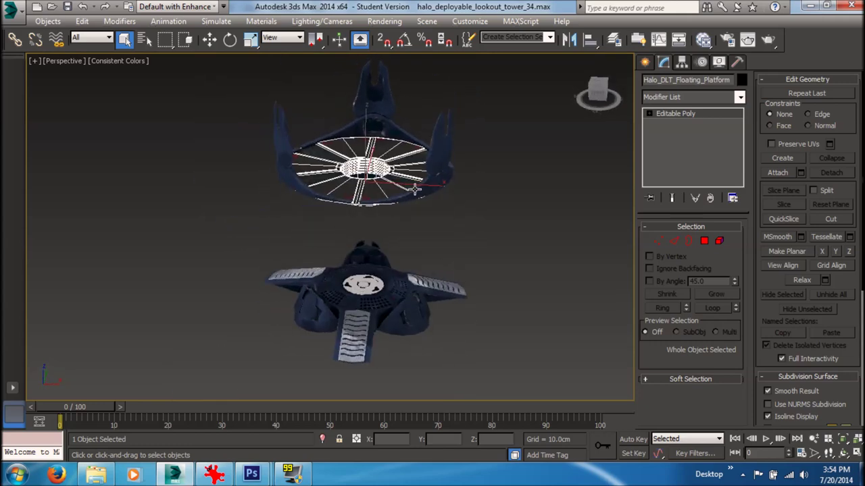
pyautogui.click(215, 475)
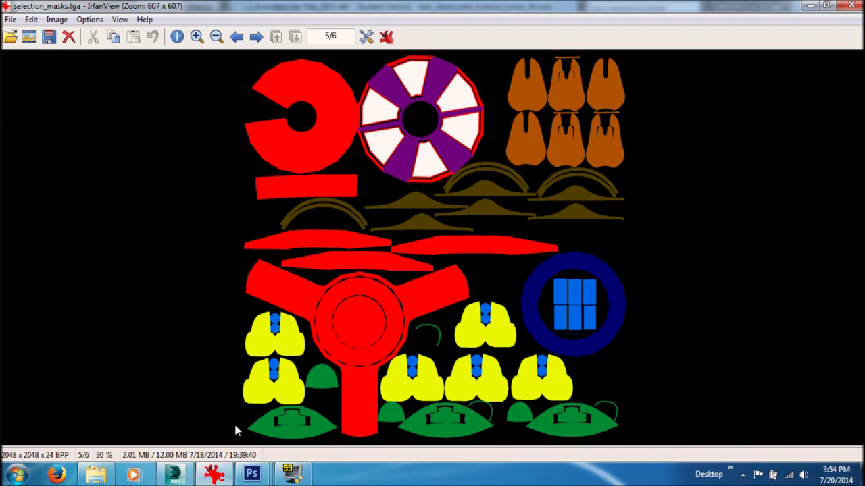
pyautogui.click(174, 475)
pyautogui.scroll(5, 432, 203)
pyautogui.keyDown('alt'); pyautogui.moveTo(445, 181); pyautogui.dragTo(452, 201, button='middle'); pyautogui.keyUp('alt')
pyautogui.scroll(-5, 436, 193)
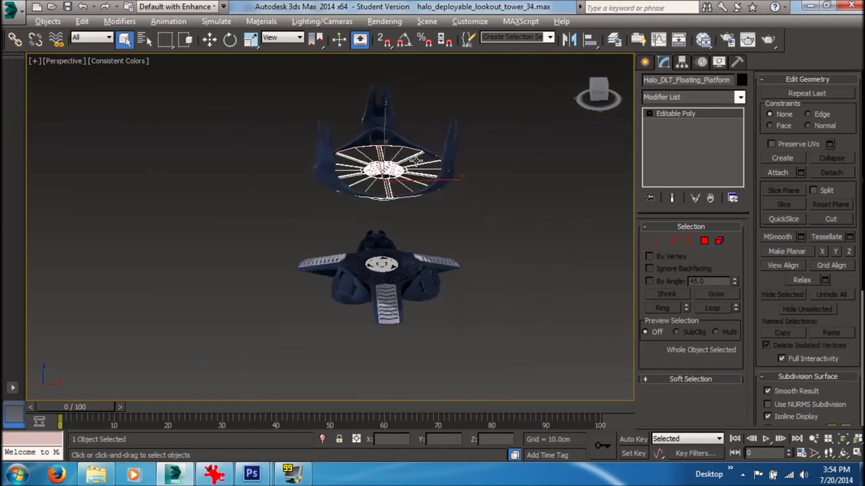
pyautogui.click(467, 332)
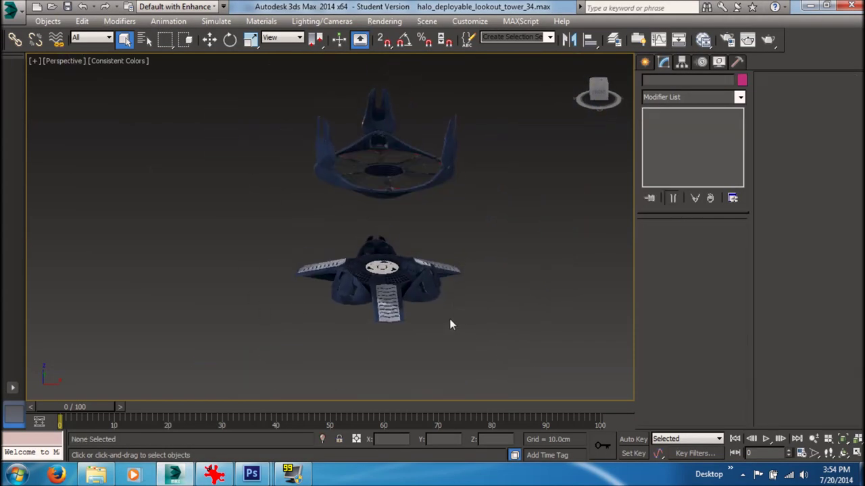
# Examine the separate base pillars, platform supports and floating platform by selecting them individually
pyautogui.scroll(3, 446, 315)
pyautogui.keyDown('alt'); pyautogui.moveTo(443, 311); pyautogui.dragTo(423, 283, button='middle'); pyautogui.keyUp('alt')
pyautogui.click(423, 284)
pyautogui.click(280, 290)
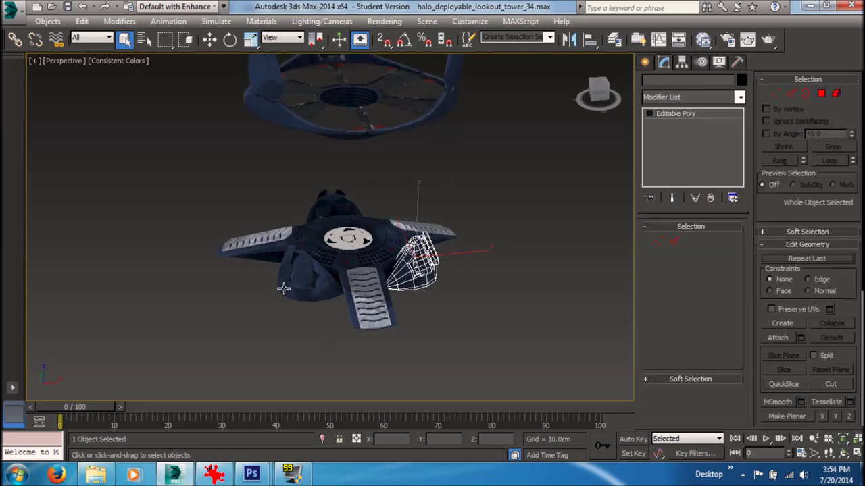
pyautogui.click(322, 131)
pyautogui.moveTo(355, 153)
pyautogui.keyDown('alt'); pyautogui.mouseDown(button='middle')
pyautogui.moveTo(348, 171)
pyautogui.moveTo(363, 222)
pyautogui.moveTo(366, 162)
pyautogui.mouseUp(button='middle'); pyautogui.keyUp('alt')
pyautogui.click(343, 143)
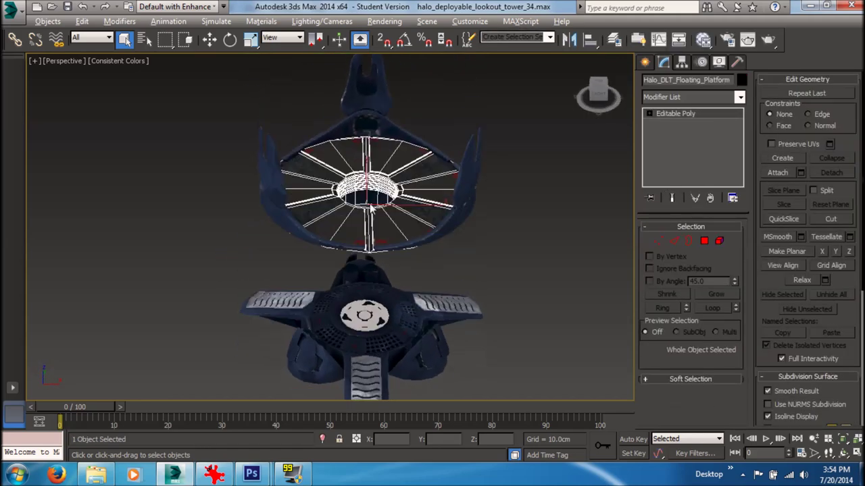
pyautogui.click(370, 103)
pyautogui.click(514, 191)
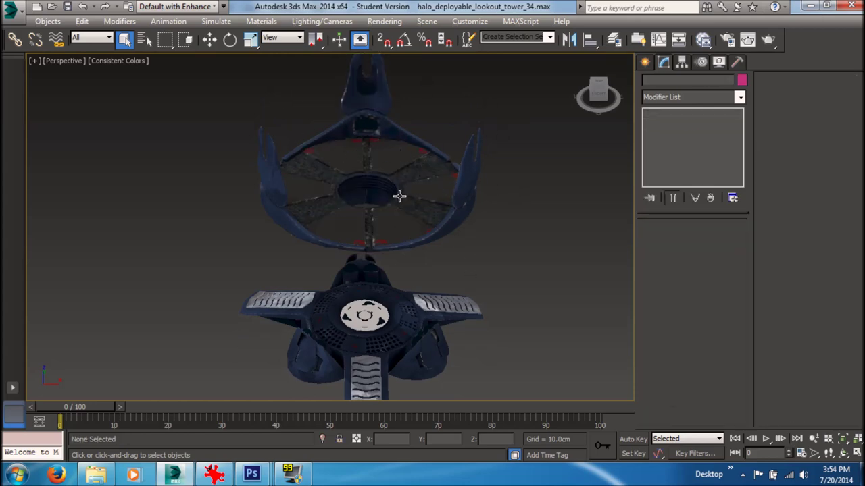
pyautogui.keyDown('alt'); pyautogui.moveTo(438, 265); pyautogui.dragTo(456, 248, button='middle'); pyautogui.keyUp('alt')
pyautogui.click(439, 197)
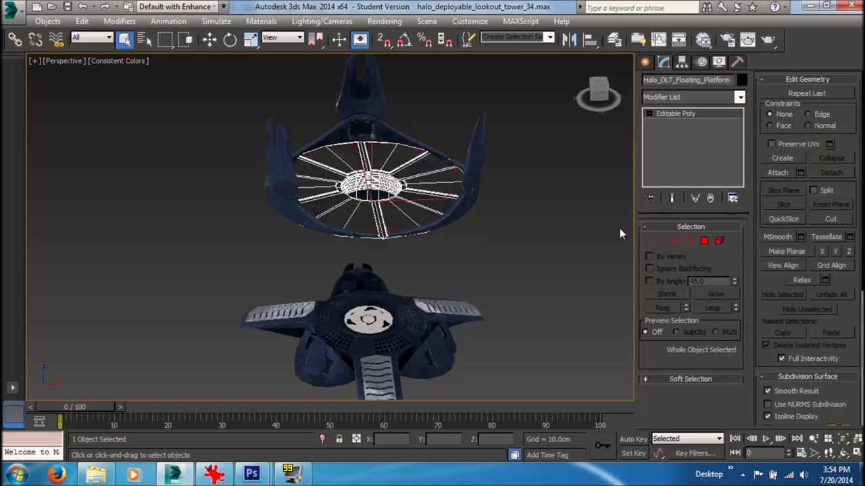
# Remove the TurboSmooth modifier from the three upright platform pillars
pyautogui.keyDown('alt'); pyautogui.moveTo(577, 202); pyautogui.dragTo(518, 173, button='middle'); pyautogui.keyUp('alt')
pyautogui.click(442, 167)
pyautogui.keyDown('alt'); pyautogui.moveTo(443, 193); pyautogui.dragTo(654, 133, button='middle'); pyautogui.keyUp('alt')
pyautogui.keyDown('alt'); pyautogui.moveTo(487, 170); pyautogui.dragTo(515, 195, button='middle'); pyautogui.keyUp('alt')
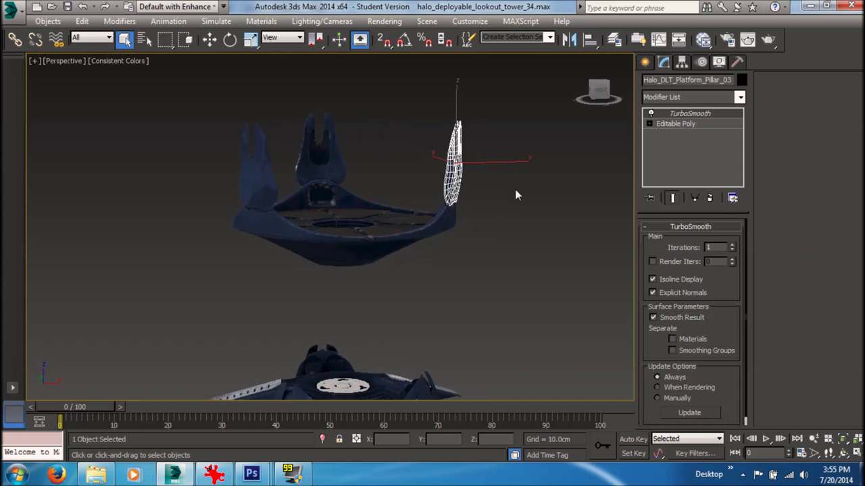
pyautogui.click(709, 197)
pyautogui.keyDown('alt'); pyautogui.moveTo(324, 135); pyautogui.dragTo(327, 157, button='middle'); pyautogui.keyUp('alt')
pyautogui.click(327, 157)
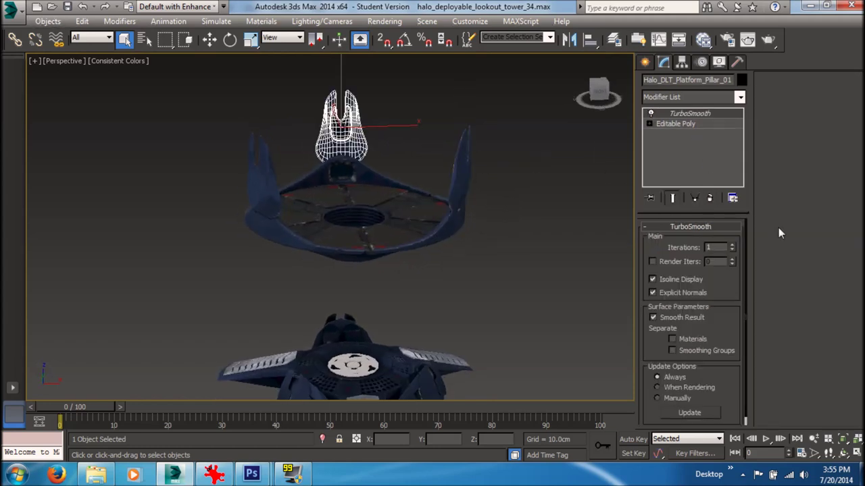
pyautogui.click(709, 198)
pyautogui.click(268, 187)
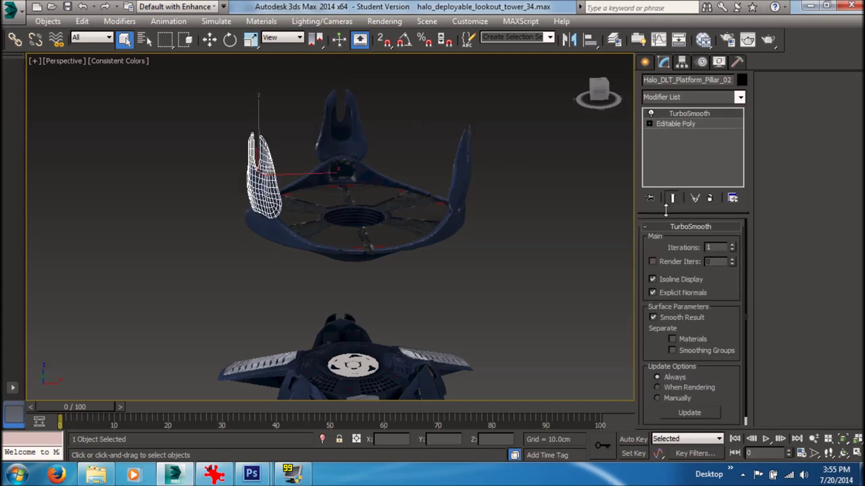
pyautogui.click(710, 197)
# Remove the TurboSmooth modifier from the ring-shaped base vent
pyautogui.keyDown('alt'); pyautogui.moveTo(398, 157); pyautogui.dragTo(399, 203, button='middle'); pyautogui.keyUp('alt')
pyautogui.scroll(3, 344, 188)
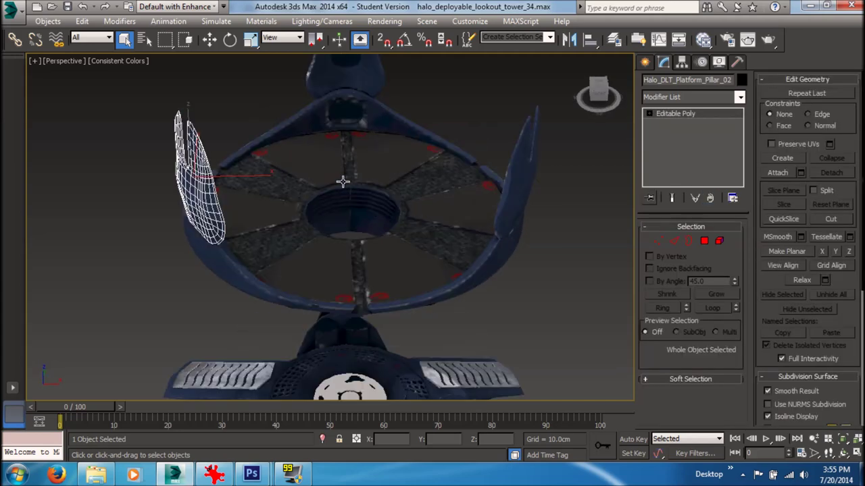
pyautogui.click(333, 174)
pyautogui.keyDown('alt'); pyautogui.moveTo(406, 270); pyautogui.dragTo(414, 207, button='middle'); pyautogui.keyUp('alt')
pyautogui.click(378, 362)
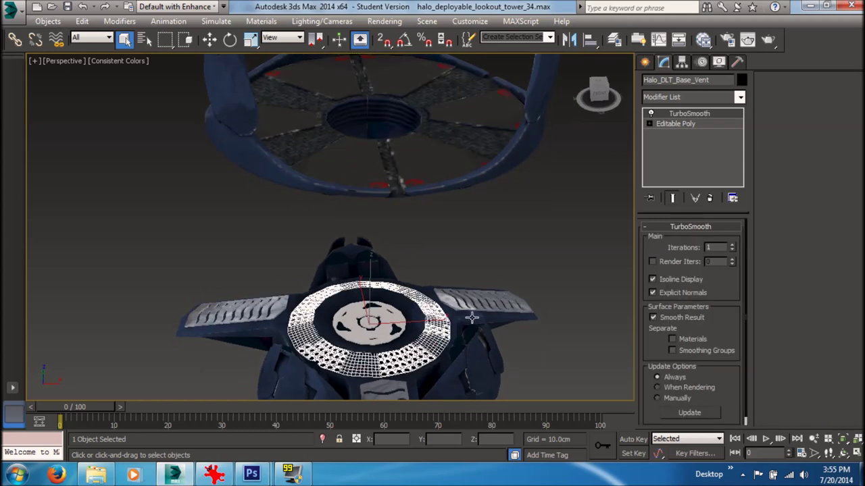
pyautogui.click(710, 197)
# Hide the three base ramps and the round plate at the center of the base
pyautogui.scroll(-3, 490, 216)
pyautogui.moveTo(490, 216); pyautogui.dragTo(410, 334, button='middle')
pyautogui.click(406, 334)
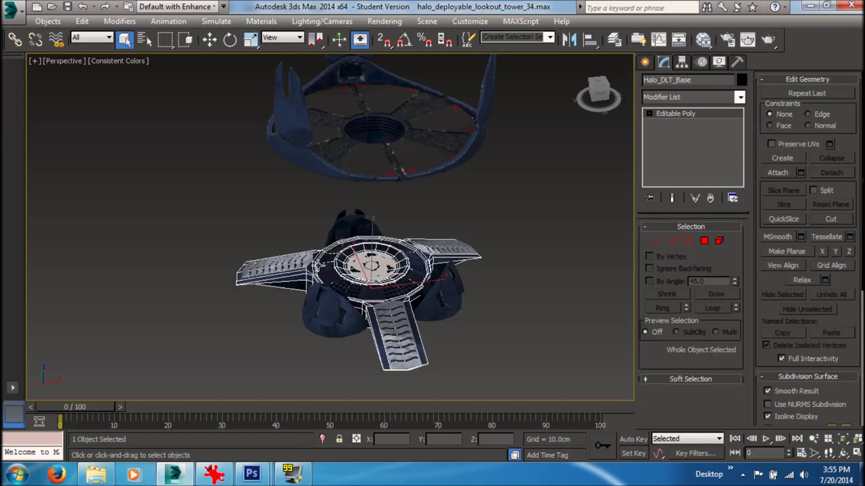
pyautogui.click(306, 264)
pyautogui.scroll(3, 430, 252)
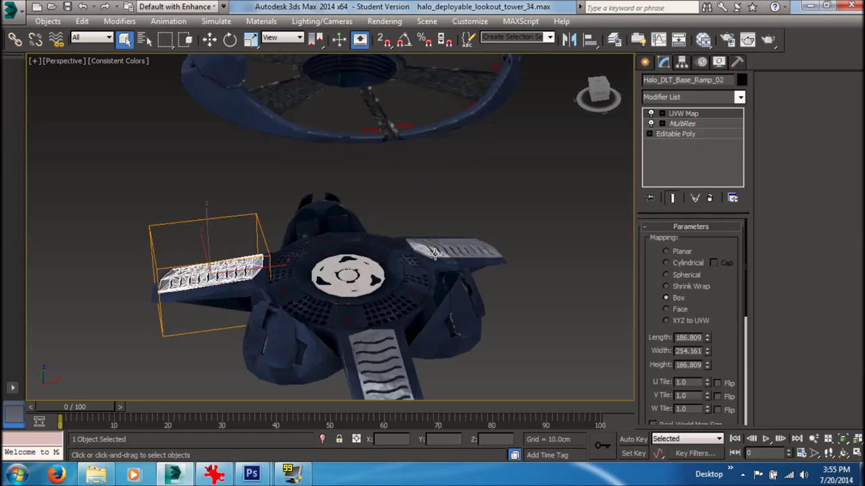
pyautogui.keyDown('ctrl'); pyautogui.click(429, 250); pyautogui.keyUp('ctrl')
pyautogui.keyDown('ctrl'); pyautogui.click(368, 341); pyautogui.keyUp('ctrl')
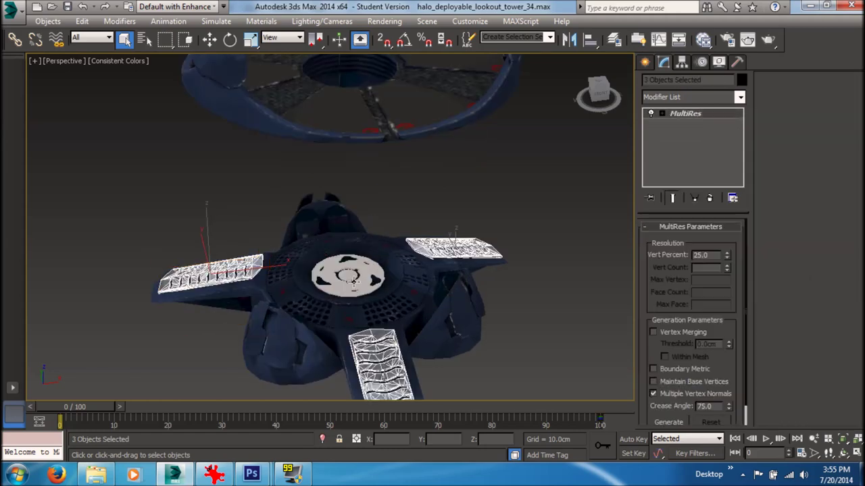
pyautogui.keyDown('ctrl'); pyautogui.click(359, 287); pyautogui.keyUp('ctrl')
pyautogui.rightClick(367, 264)
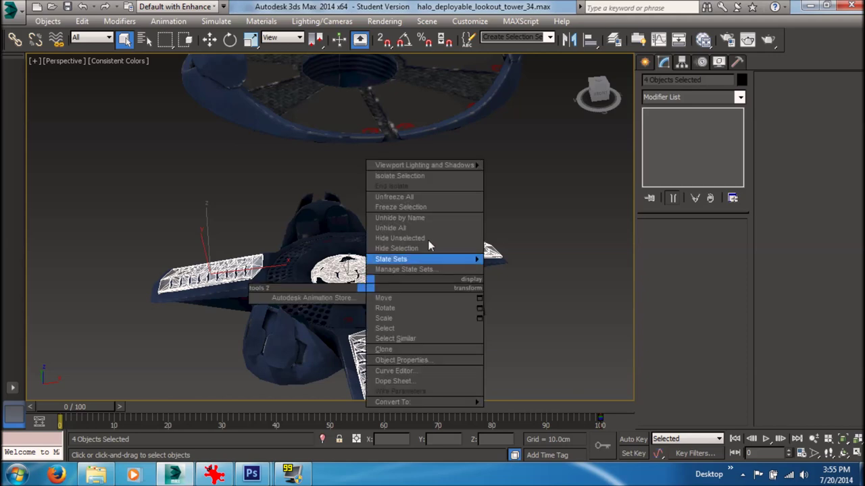
pyautogui.click(430, 247)
pyautogui.keyDown('alt'); pyautogui.moveTo(467, 199); pyautogui.dragTo(440, 209, button='middle'); pyautogui.keyUp('alt')
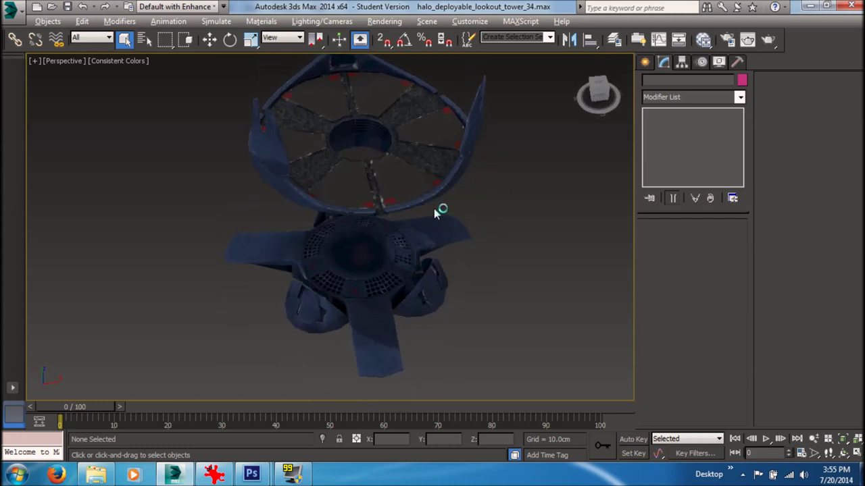
# Attach all remaining tower parts in the Attach List to the floating platform mesh
pyautogui.click(408, 167)
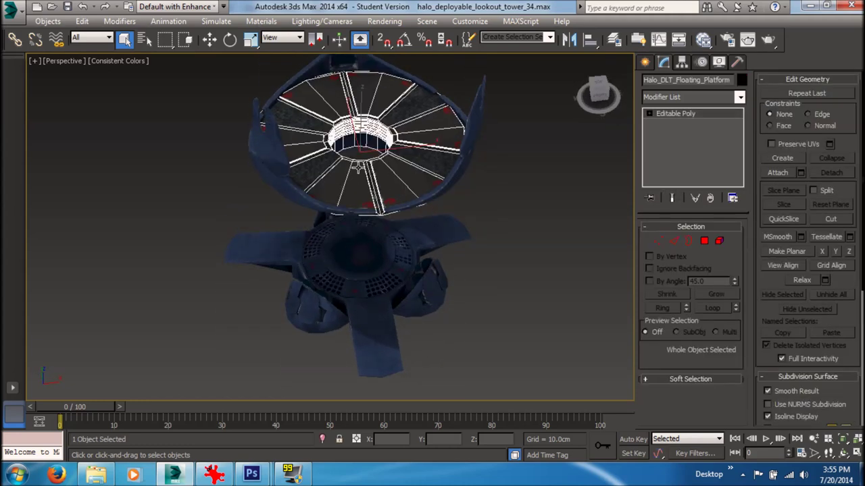
pyautogui.keyDown('alt'); pyautogui.moveTo(401, 154); pyautogui.dragTo(426, 135, button='middle'); pyautogui.keyUp('alt')
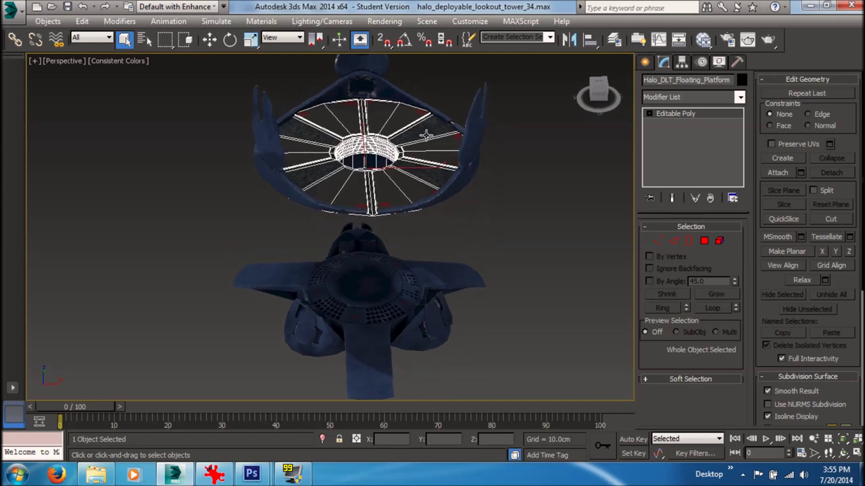
pyautogui.click(800, 172)
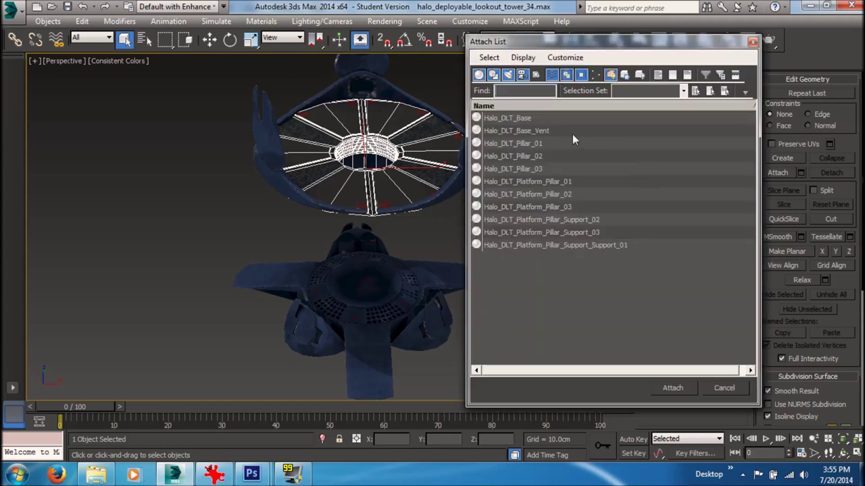
pyautogui.click(490, 58)
pyautogui.click(503, 72)
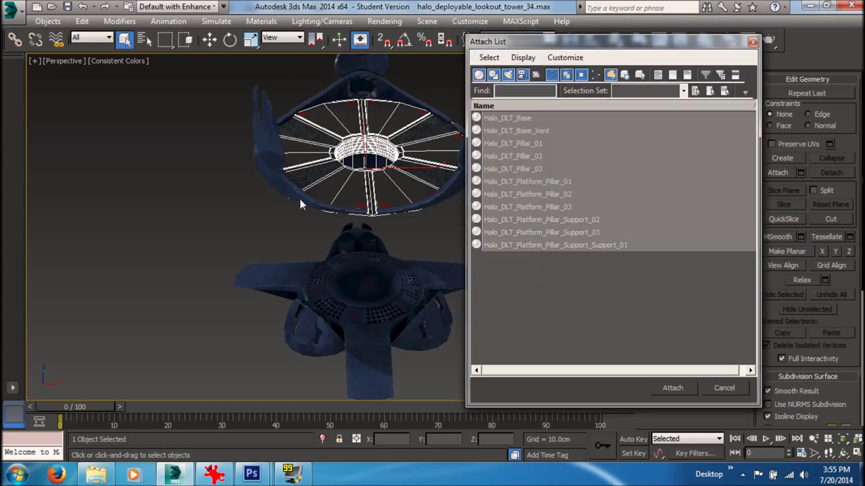
pyautogui.click(687, 389)
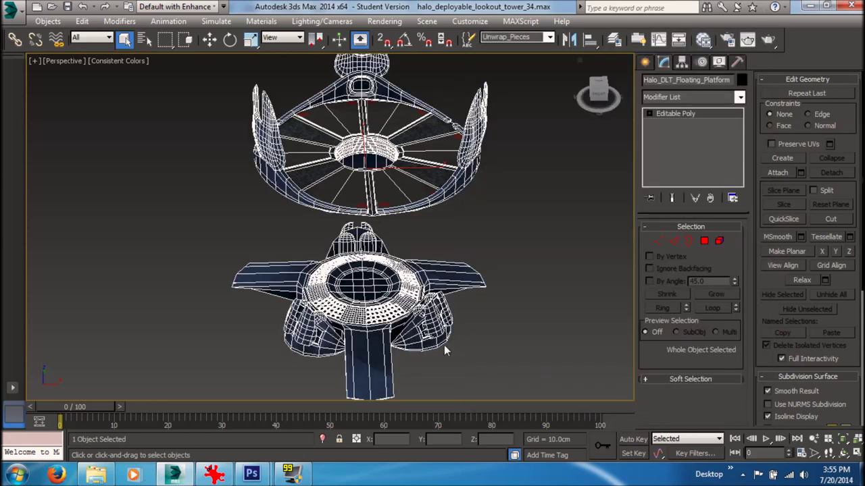
# Try moving the combined tower mesh as one object, and undo the move
pyautogui.click(536, 284)
pyautogui.click(415, 177)
pyautogui.press('w')
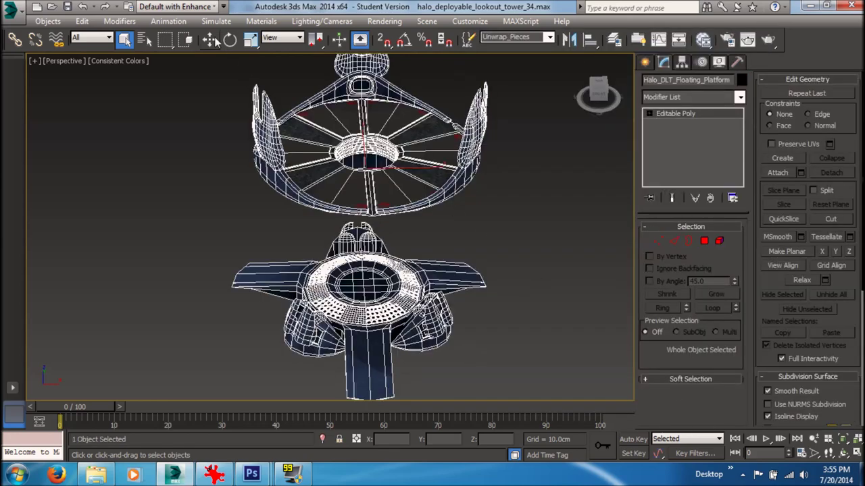
pyautogui.moveTo(421, 169); pyautogui.dragTo(369, 173)
pyautogui.hotkey('ctrl', 'z')
pyautogui.press('q')
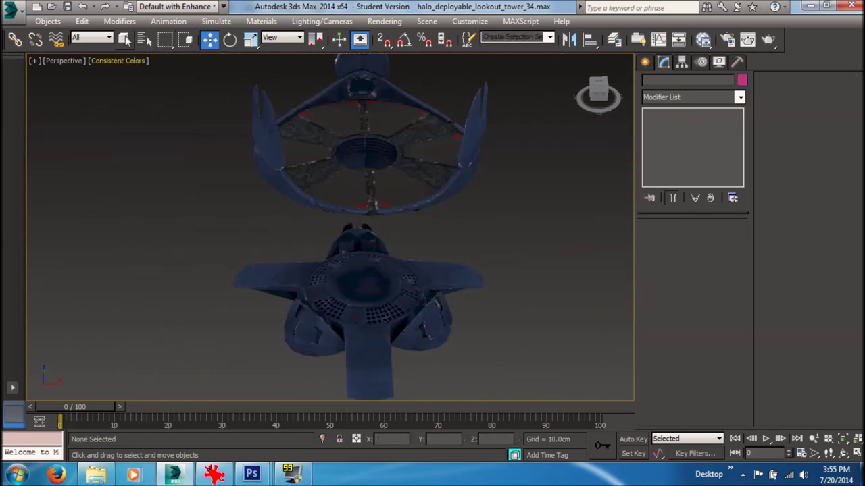
# Examine the combined tower mesh from several angles, in both its selected and deselected state
pyautogui.keyDown('alt'); pyautogui.moveTo(413, 139); pyautogui.dragTo(496, 149, button='middle'); pyautogui.keyUp('alt')
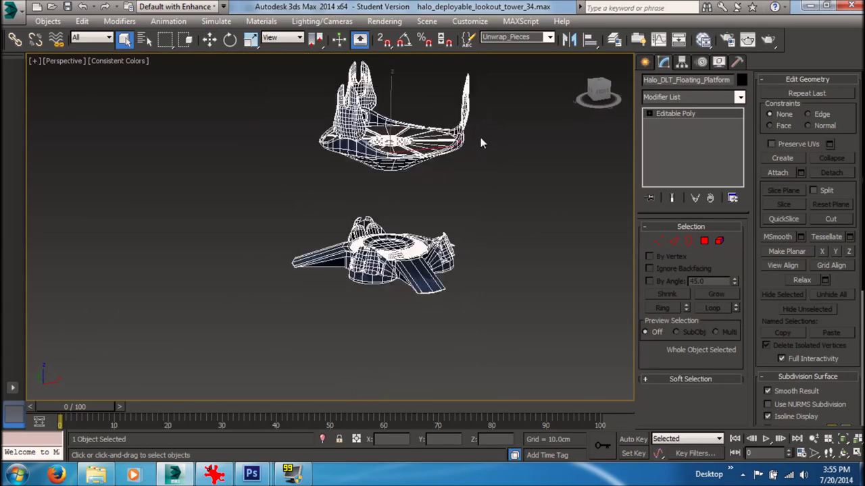
pyautogui.keyDown('alt'); pyautogui.moveTo(489, 221); pyautogui.dragTo(417, 193, button='middle'); pyautogui.keyUp('alt')
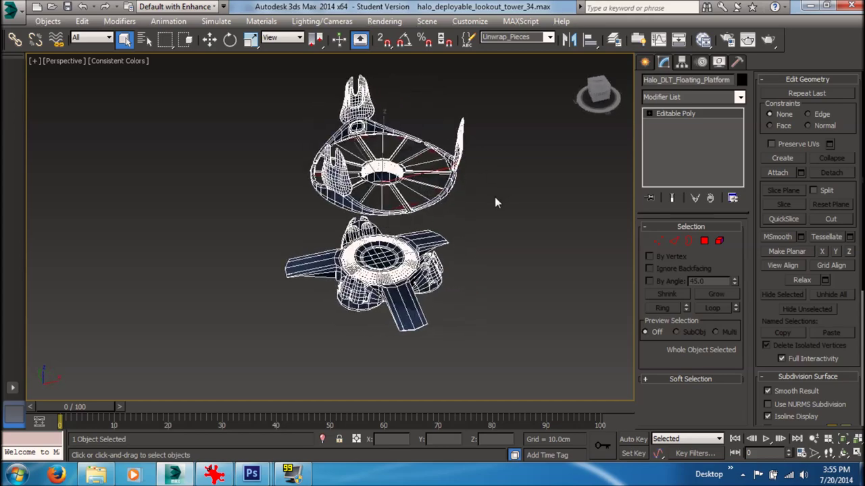
pyautogui.keyDown('alt'); pyautogui.moveTo(480, 174); pyautogui.dragTo(428, 229, button='middle'); pyautogui.keyUp('alt')
pyautogui.scroll(3, 429, 214)
pyautogui.keyDown('alt'); pyautogui.moveTo(428, 229); pyautogui.dragTo(475, 219, button='middle'); pyautogui.keyUp('alt')
pyautogui.click(535, 230)
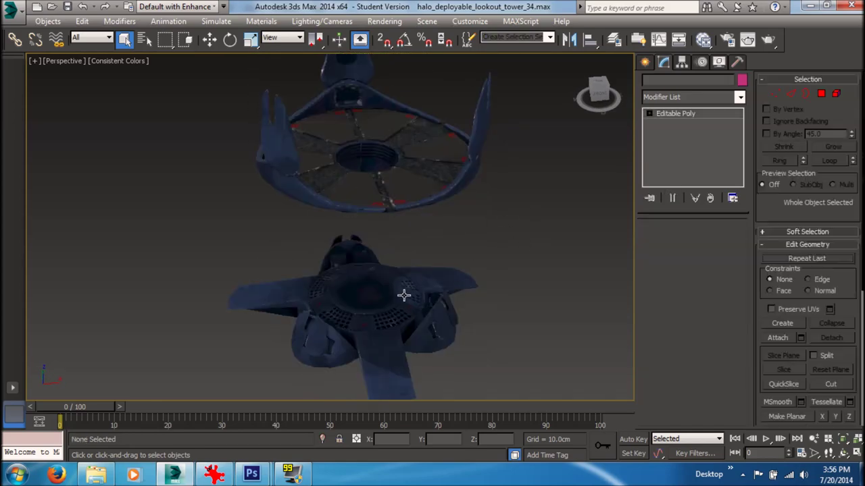
# Select the combined tower mesh and open the Slate Material Editor at full screen size
pyautogui.click(403, 295)
pyautogui.click(704, 39)
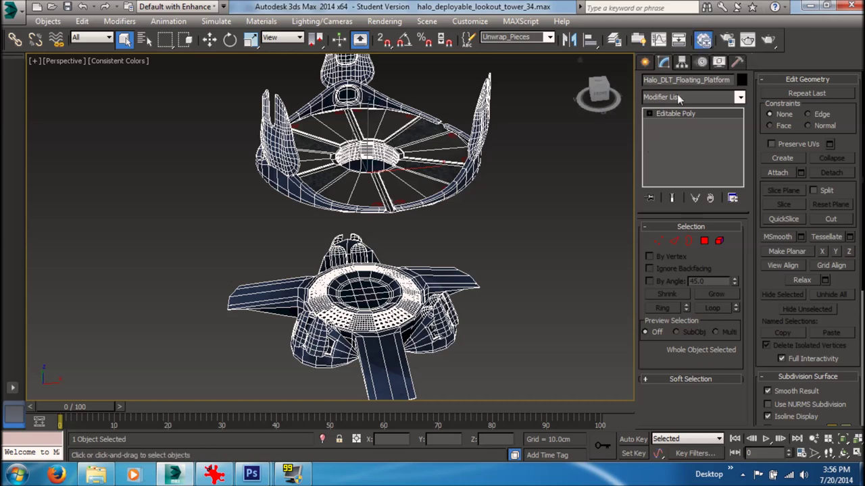
pyautogui.click(705, 40)
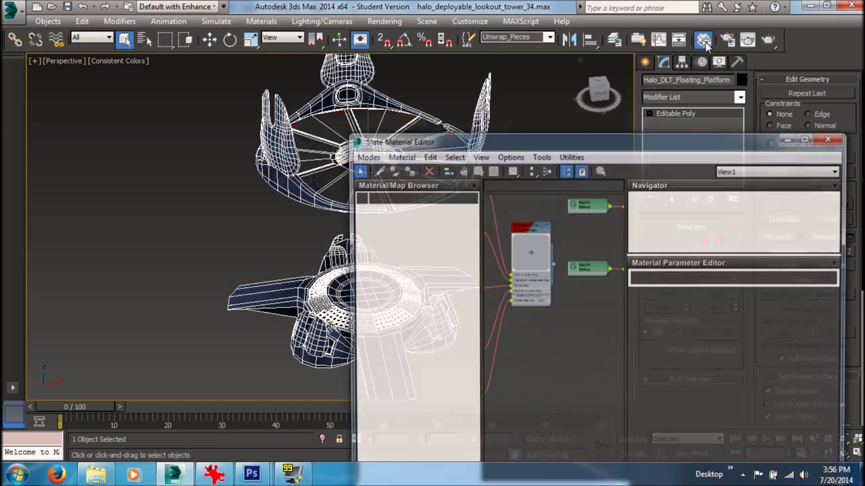
pyautogui.moveTo(758, 142); pyautogui.dragTo(694, 20)
pyautogui.click(742, 14)
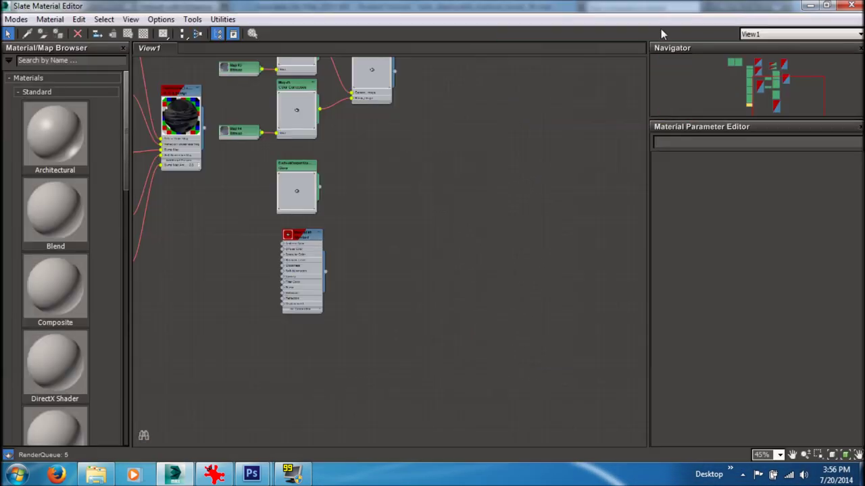
# Add a Multi/Sub-Object material in an empty area of View1, and show its parameters and an enlarged node preview
pyautogui.moveTo(430, 222); pyautogui.dragTo(544, 179, button='middle')
pyautogui.moveTo(412, 325); pyautogui.dragTo(484, 212, button='middle')
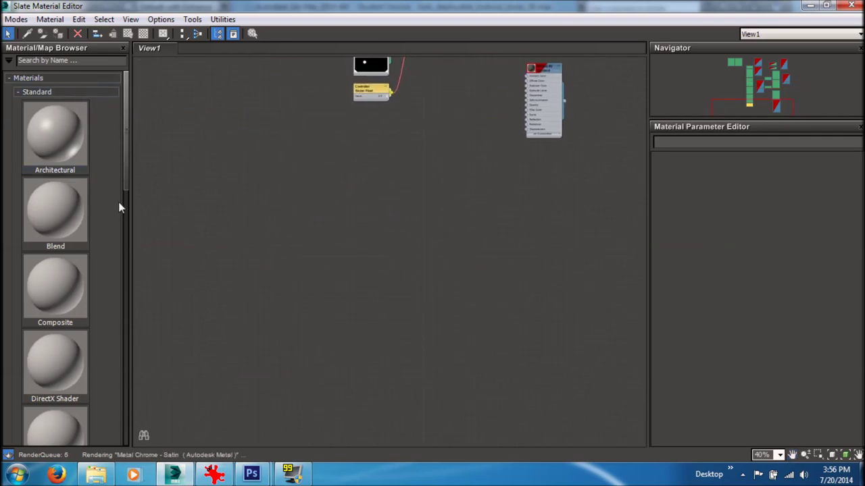
pyautogui.scroll(-3, 119, 200)
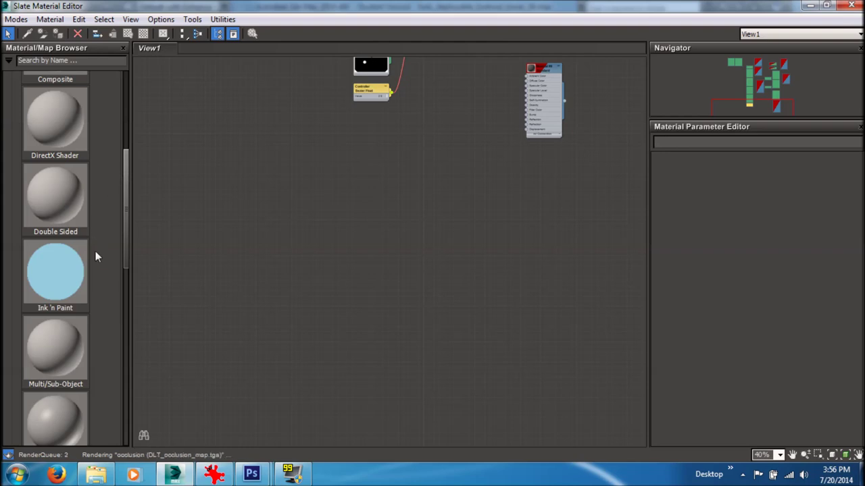
pyautogui.click(60, 347)
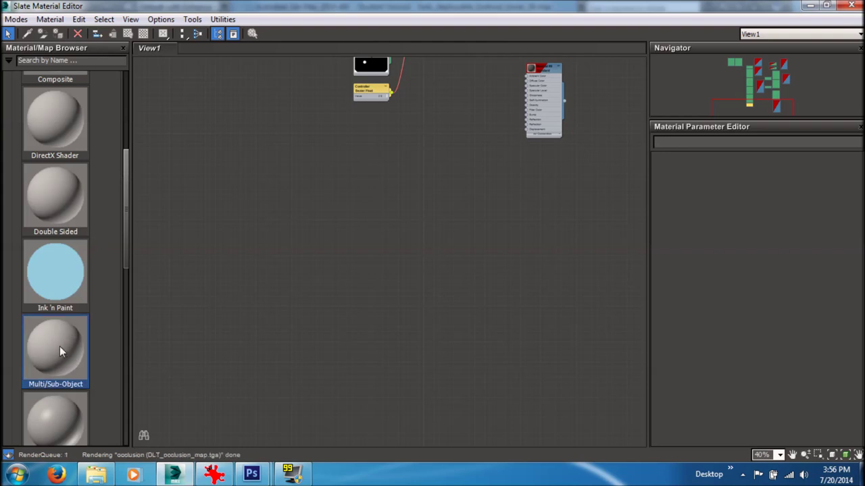
pyautogui.click(453, 270)
pyautogui.scroll(4, 452, 263)
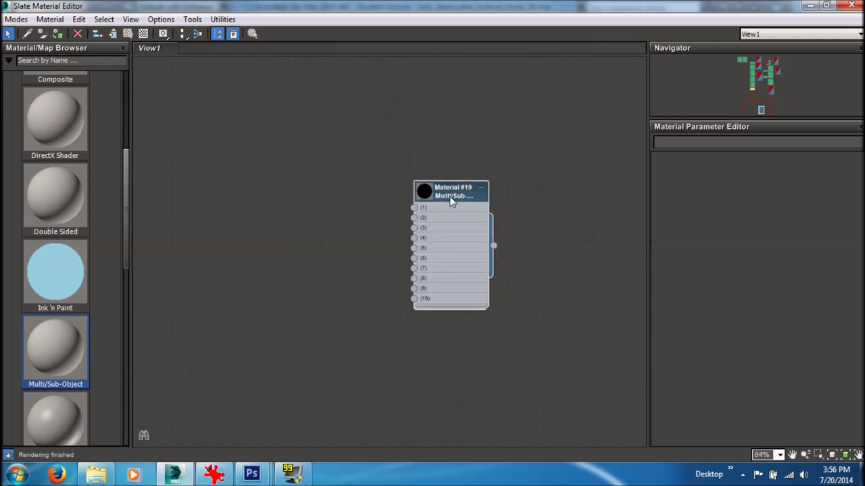
pyautogui.doubleClick(451, 201)
pyautogui.doubleClick(420, 194)
pyautogui.moveTo(442, 193); pyautogui.dragTo(473, 173)
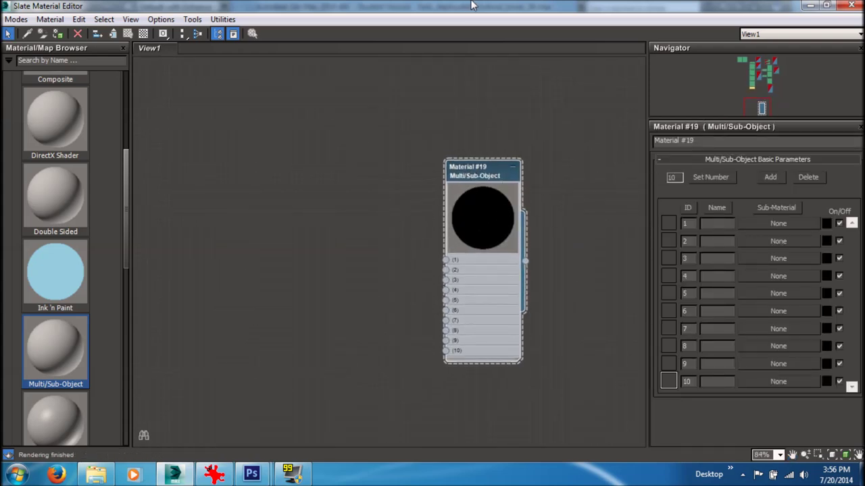
# Compare the tower's parts in the viewport with the color areas of selection_masks.tga in IrfanView
pyautogui.moveTo(463, 14); pyautogui.dragTo(468, 249)
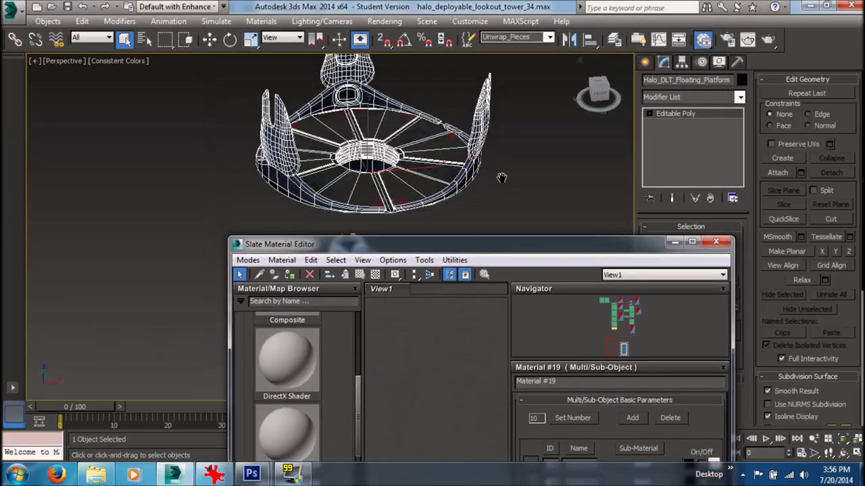
pyautogui.keyDown('alt'); pyautogui.moveTo(439, 167); pyautogui.dragTo(375, 172, button='middle'); pyautogui.keyUp('alt')
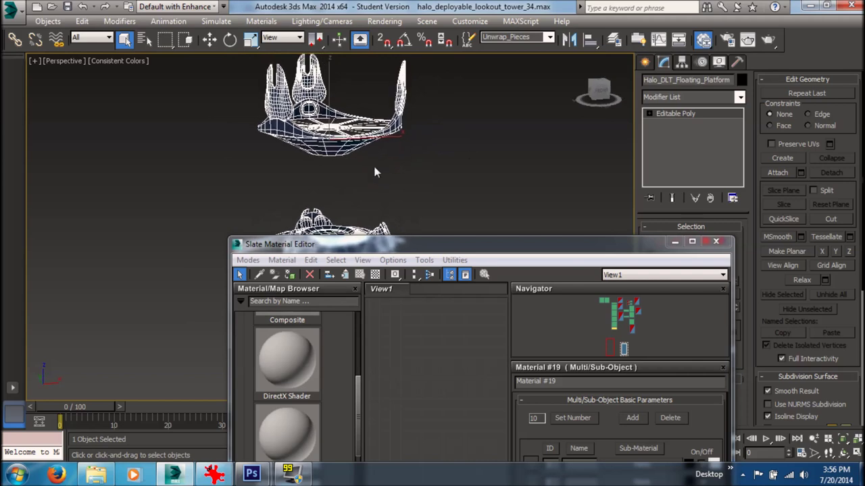
pyautogui.click(691, 241)
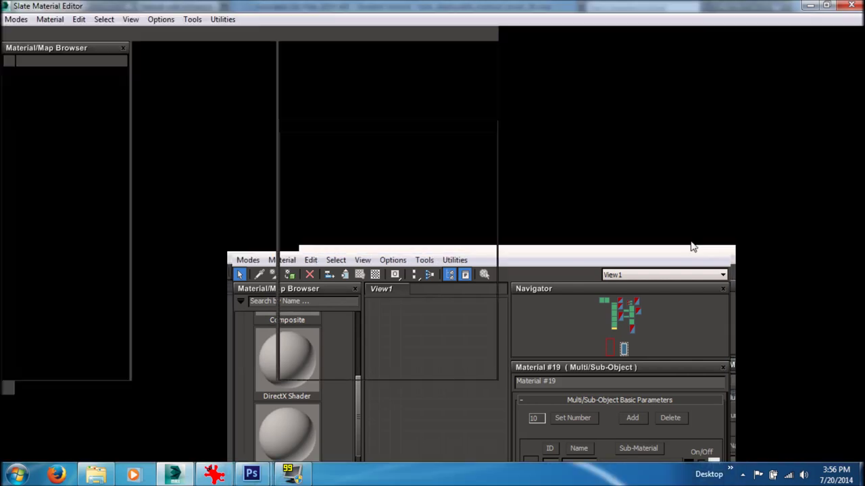
pyautogui.click(216, 472)
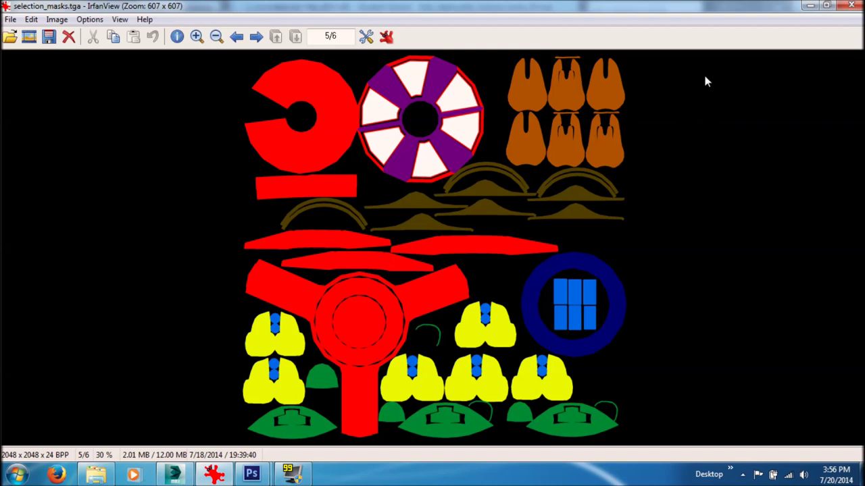
pyautogui.click(809, 5)
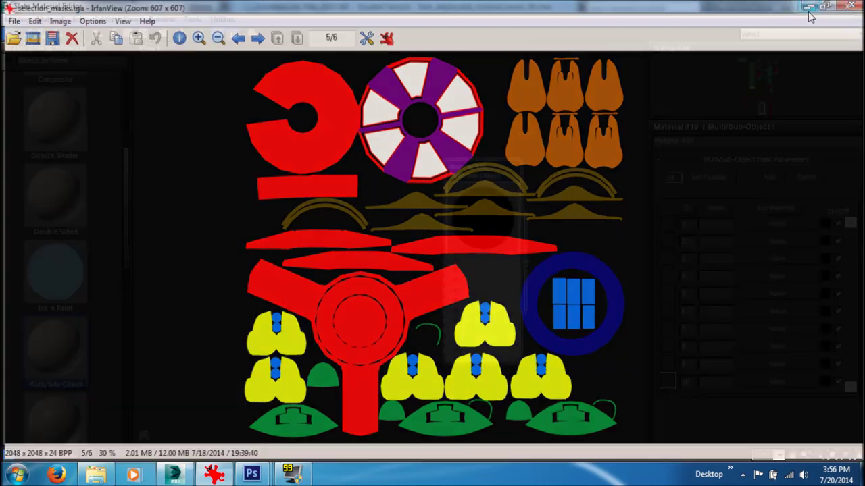
# Set the number of sub-materials in the new Multi/Sub-Object material to 3
pyautogui.click(703, 177)
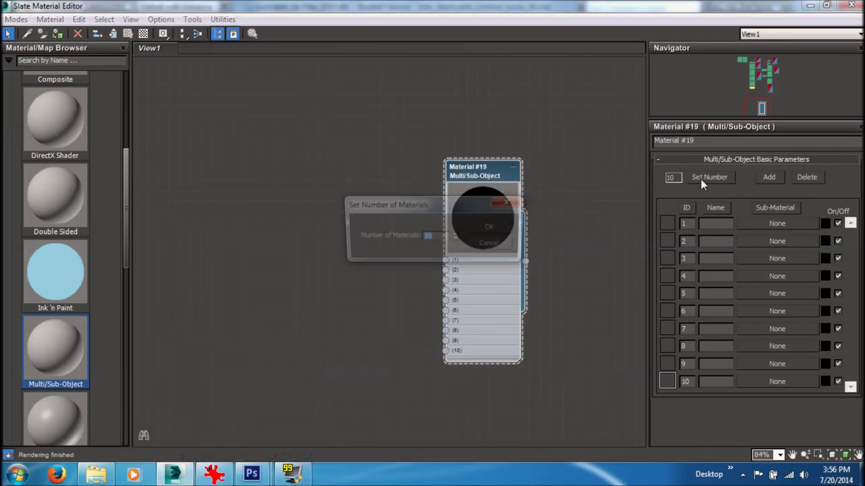
pyautogui.write('3')
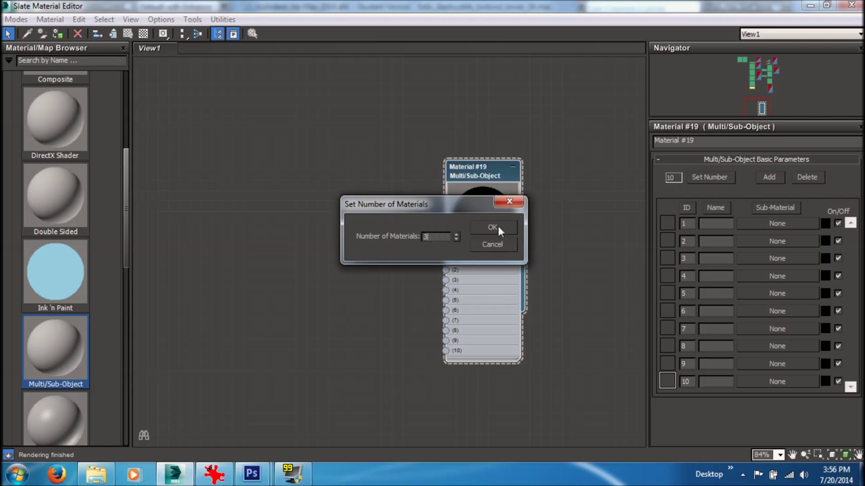
pyautogui.click(493, 227)
pyautogui.moveTo(480, 171)
pyautogui.mouseDown()
pyautogui.moveTo(470, 176)
pyautogui.moveTo(479, 181)
pyautogui.mouseUp()
pyautogui.moveTo(511, 139); pyautogui.dragTo(491, 178, button='middle')
pyautogui.scroll(-1, 492, 179)
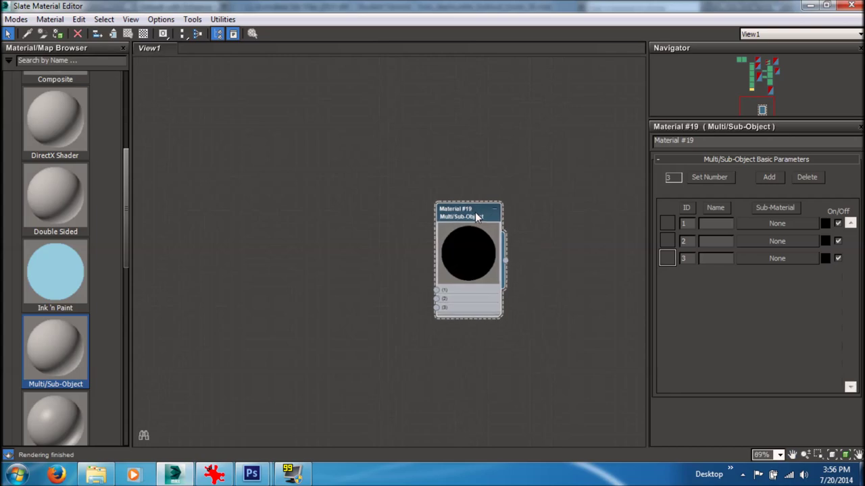
pyautogui.scroll(3, 478, 215)
# Move the Slate Material Editor clear of the tower and select the ring-shaped base vent at Element level
pyautogui.moveTo(533, 5); pyautogui.dragTo(639, 260)
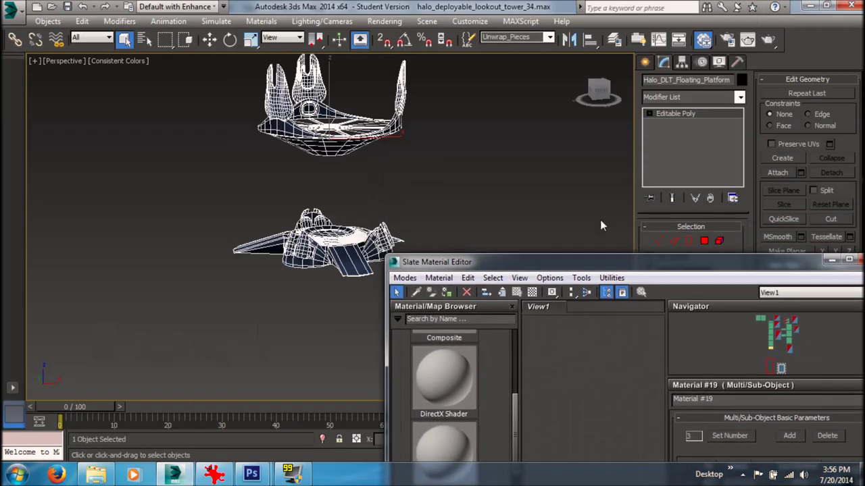
pyautogui.moveTo(523, 262); pyautogui.dragTo(160, 103)
pyautogui.moveTo(422, 212); pyautogui.dragTo(419, 209)
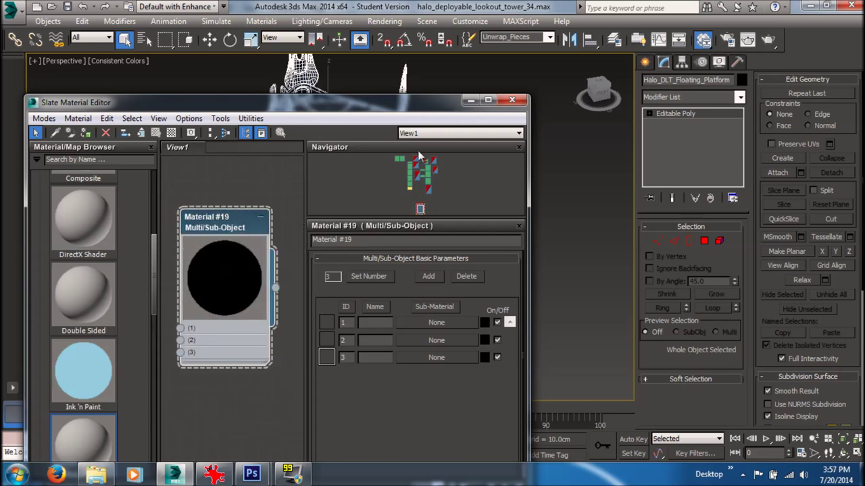
pyautogui.moveTo(413, 103); pyautogui.dragTo(286, 279)
pyautogui.keyDown('alt'); pyautogui.moveTo(402, 178); pyautogui.dragTo(423, 162, button='middle'); pyautogui.keyUp('alt')
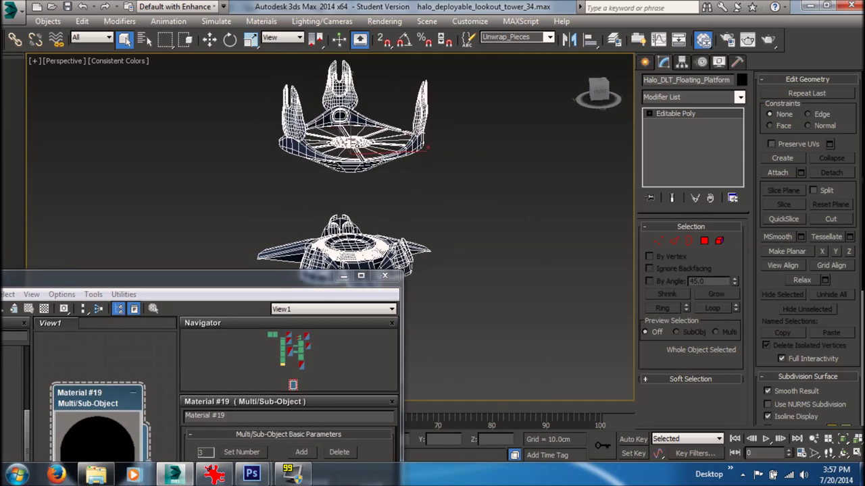
pyautogui.keyDown('alt'); pyautogui.moveTo(511, 158); pyautogui.dragTo(498, 231, button='middle'); pyautogui.keyUp('alt')
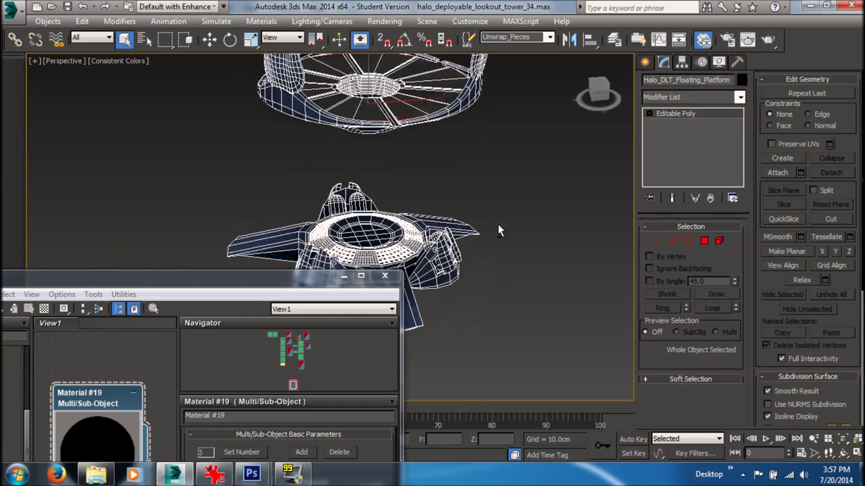
pyautogui.click(718, 241)
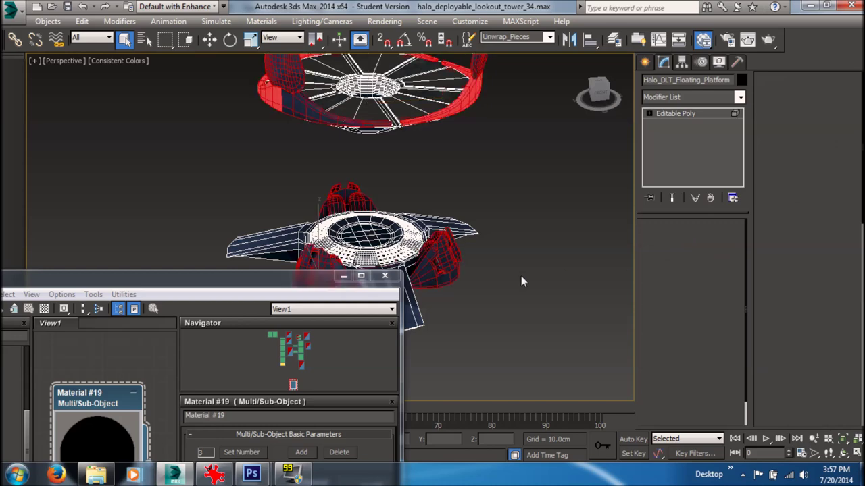
pyautogui.click(438, 258)
pyautogui.click(387, 237)
pyautogui.click(333, 242)
pyautogui.keyDown('alt'); pyautogui.moveTo(537, 188); pyautogui.dragTo(549, 175, button='middle'); pyautogui.keyUp('alt')
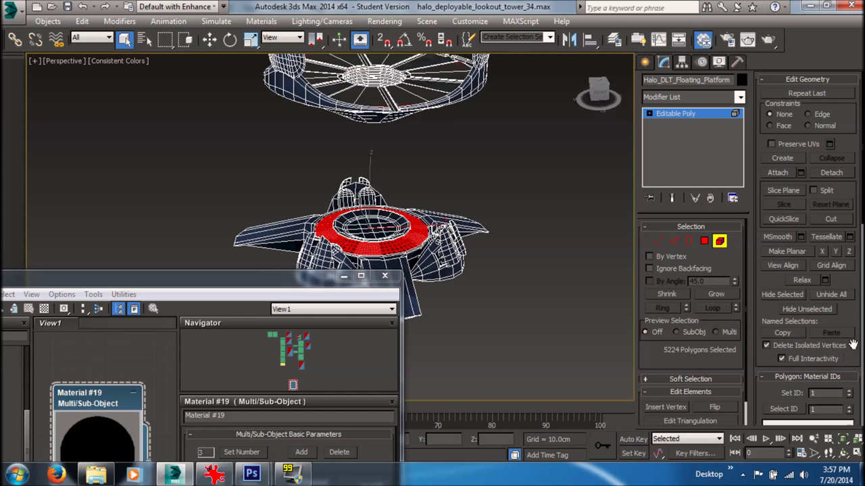
# Collapse all of the Editable Poly rollouts and expand only the Polygon: Material IDs settings
pyautogui.scroll(-5, 848, 316)
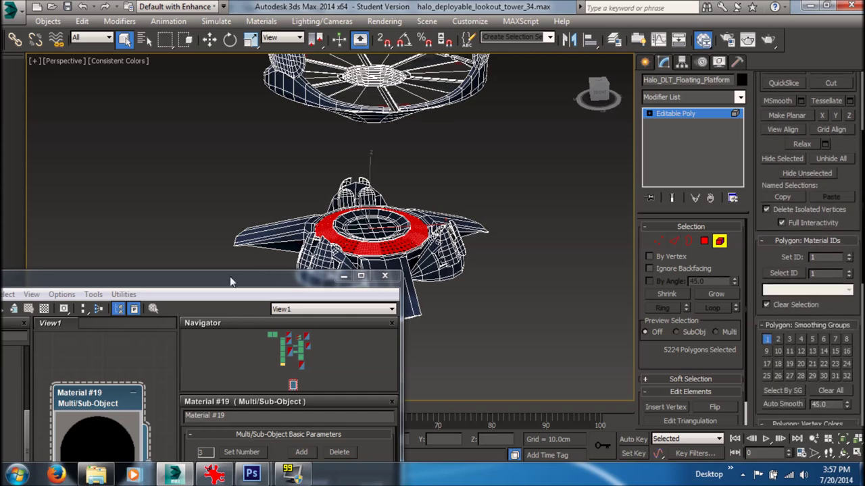
pyautogui.moveTo(230, 284); pyautogui.dragTo(333, 55)
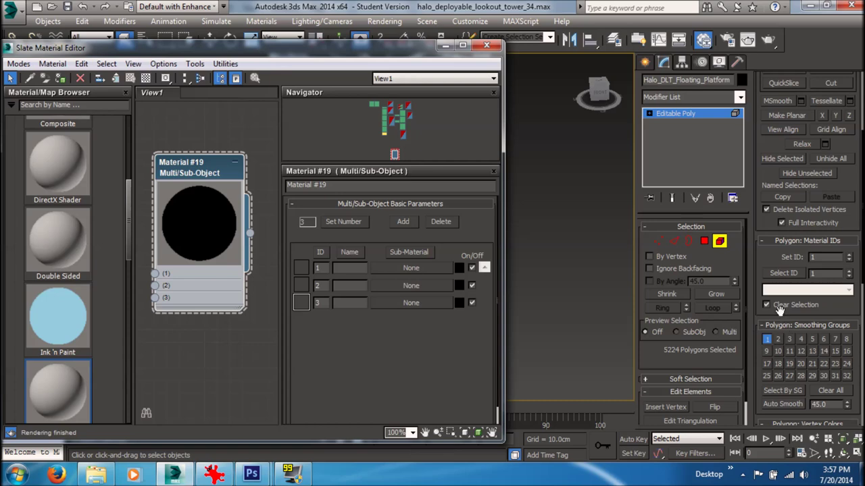
pyautogui.rightClick(766, 260)
pyautogui.click(764, 280)
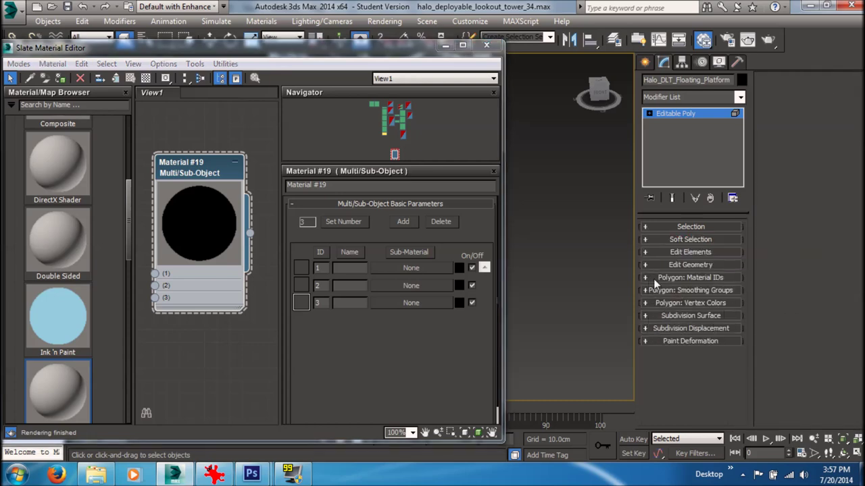
pyautogui.click(700, 278)
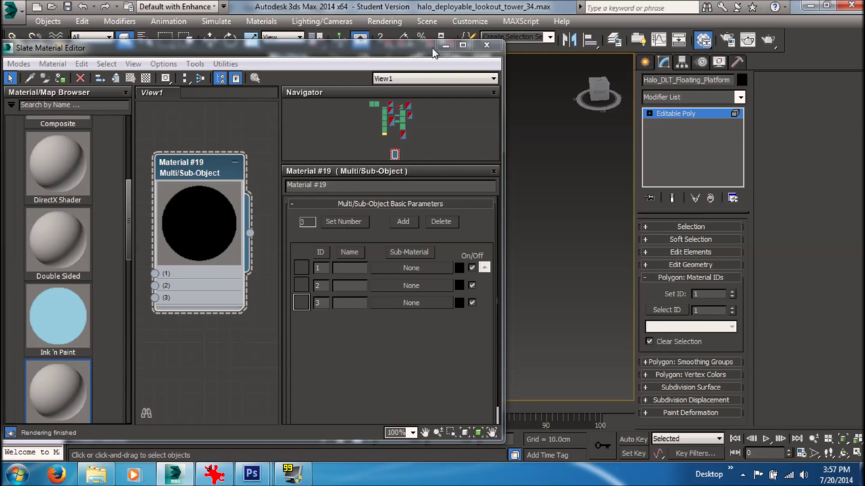
# Select all elements of the tower's lower base together, and reposition the Slate Material Editor to show the sub-material list
pyautogui.click(462, 45)
pyautogui.moveTo(274, 173); pyautogui.dragTo(537, 231, button='middle')
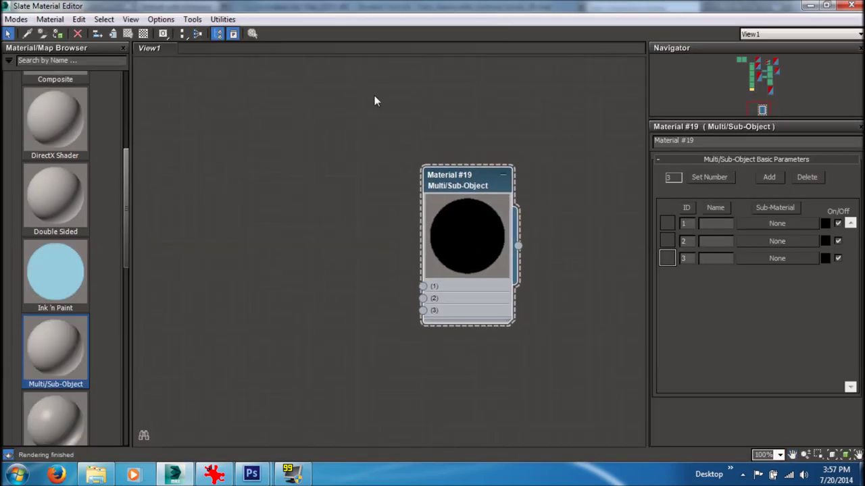
pyautogui.moveTo(321, 6); pyautogui.dragTo(504, 310)
pyautogui.click(502, 247)
pyautogui.scroll(-2, 502, 265)
pyautogui.moveTo(492, 256); pyautogui.dragTo(501, 275, button='middle')
pyautogui.moveTo(261, 155); pyautogui.dragTo(263, 155)
pyautogui.keyDown('alt'); pyautogui.moveTo(434, 160); pyautogui.dragTo(408, 190, button='middle'); pyautogui.keyUp('alt')
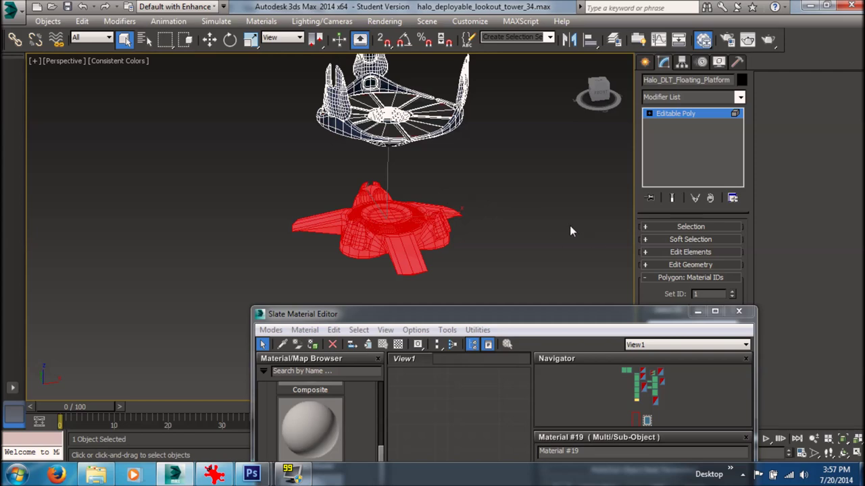
pyautogui.moveTo(668, 316); pyautogui.dragTo(668, 322)
pyautogui.keyDown('alt'); pyautogui.moveTo(485, 247); pyautogui.dragTo(430, 194, button='middle'); pyautogui.keyUp('alt')
pyautogui.scroll(2, 427, 212)
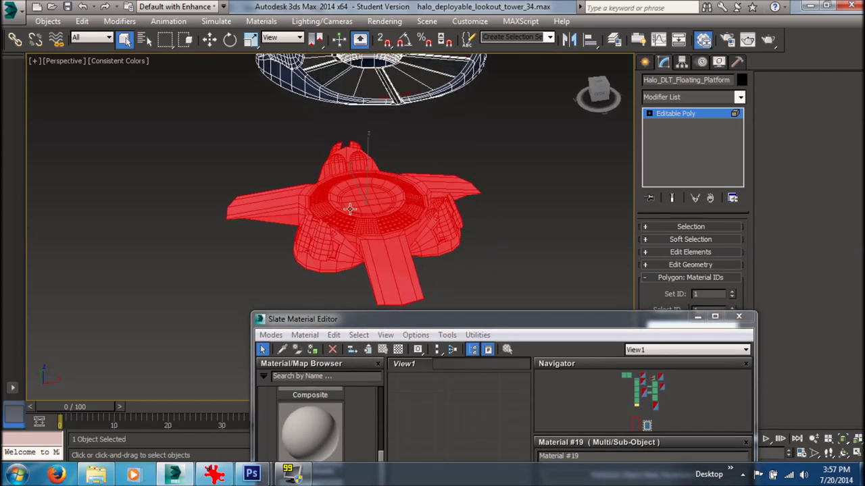
pyautogui.moveTo(662, 327); pyautogui.dragTo(725, 45)
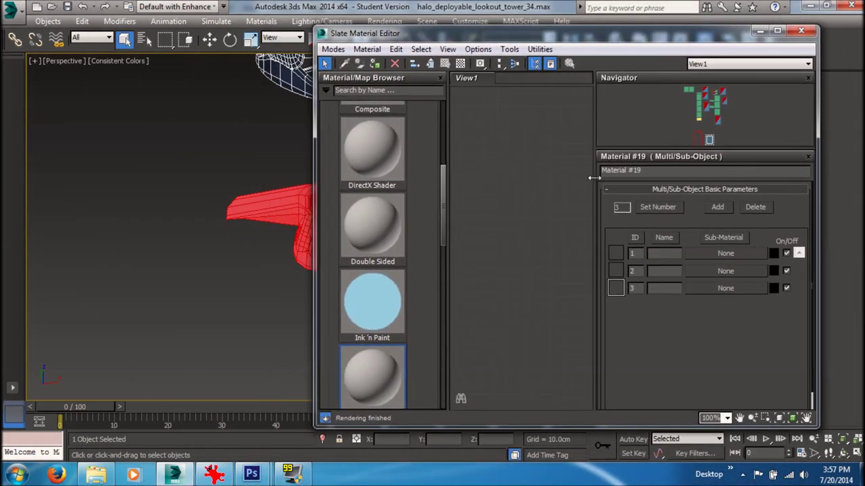
# Maximize the Slate Material Editor and add a Standard material node beside the Multi/Sub-Object material, showing its parameters
pyautogui.scroll(-2, 445, 201)
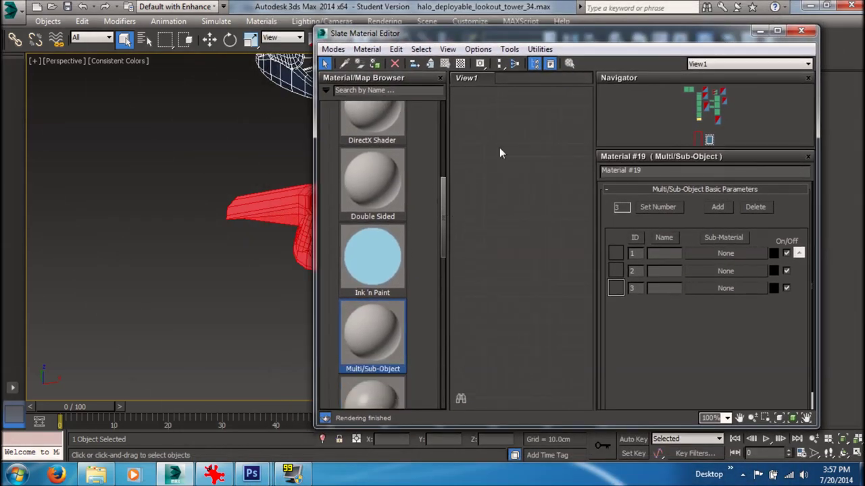
pyautogui.click(777, 30)
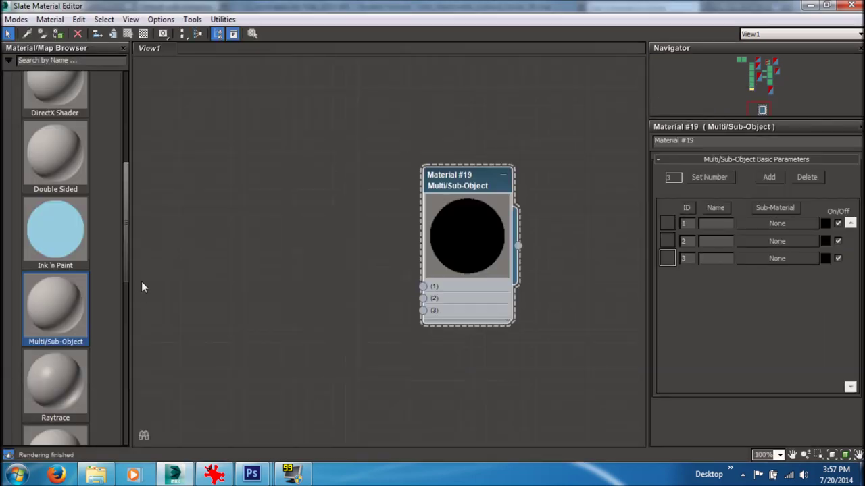
pyautogui.scroll(-6, 128, 254)
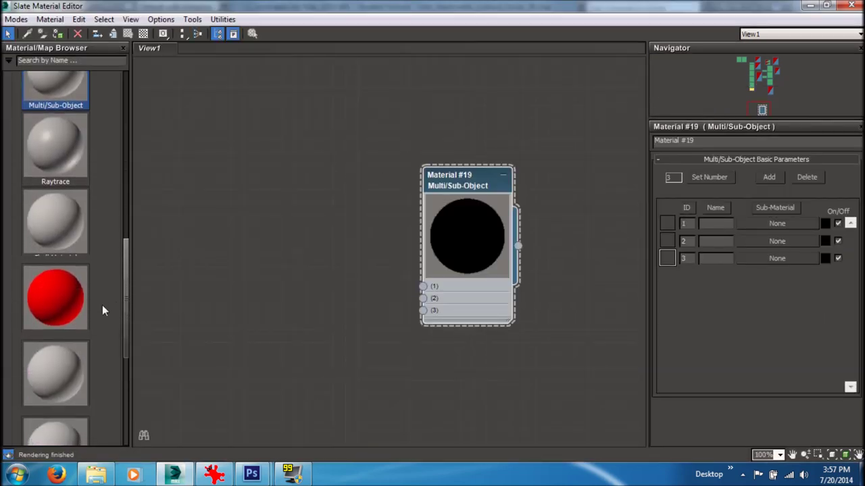
pyautogui.click(52, 373)
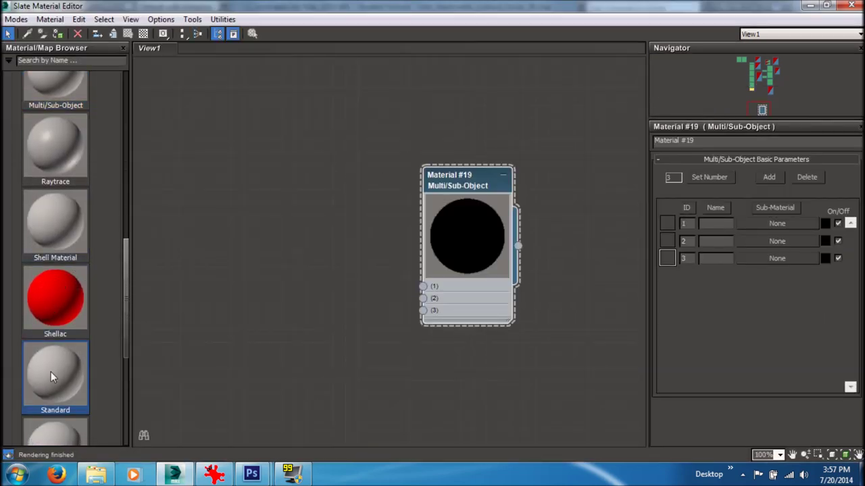
pyautogui.moveTo(239, 224); pyautogui.dragTo(242, 221)
pyautogui.doubleClick(241, 220)
pyautogui.moveTo(242, 221); pyautogui.dragTo(406, 183, button='middle')
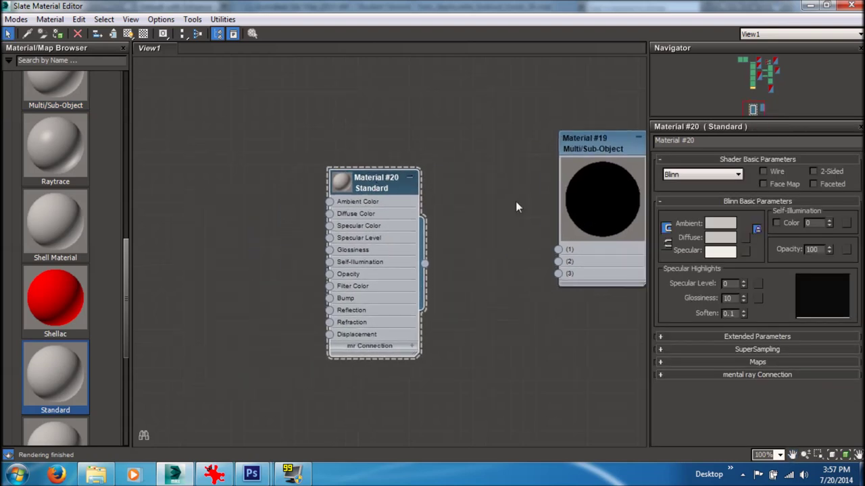
# Set the Standard material's ambient and diffuse colour to pure red (255, 0, 0) and connect it to sub-material slot 1
pyautogui.click(711, 220)
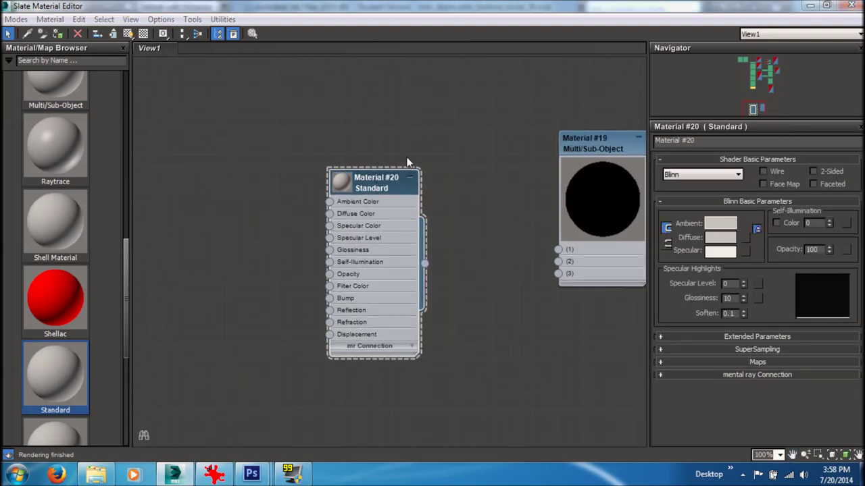
pyautogui.moveTo(340, 122); pyautogui.dragTo(363, 80)
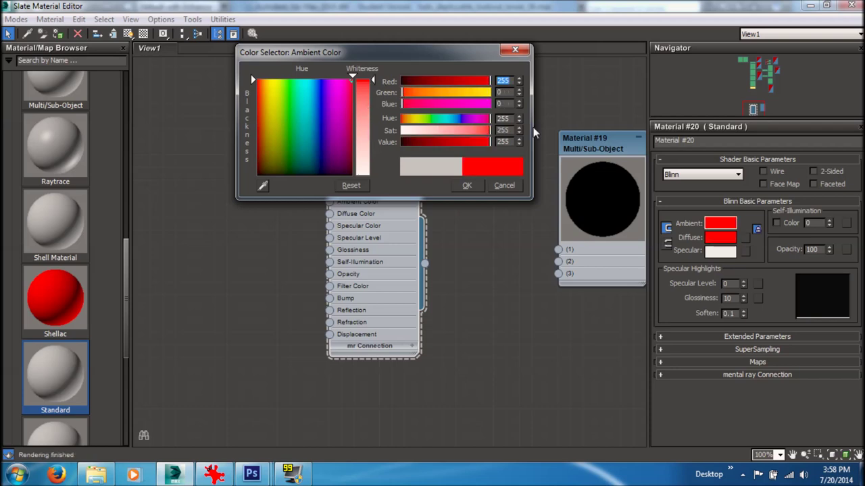
pyautogui.click(466, 186)
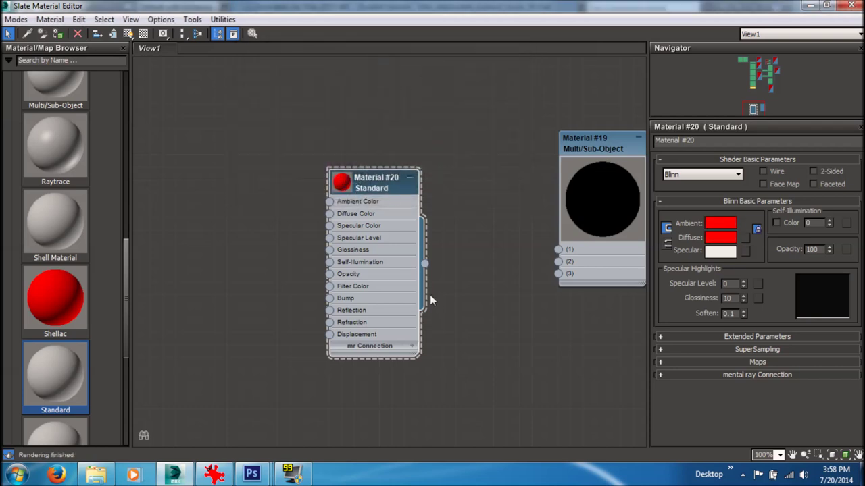
pyautogui.moveTo(518, 245); pyautogui.dragTo(558, 249)
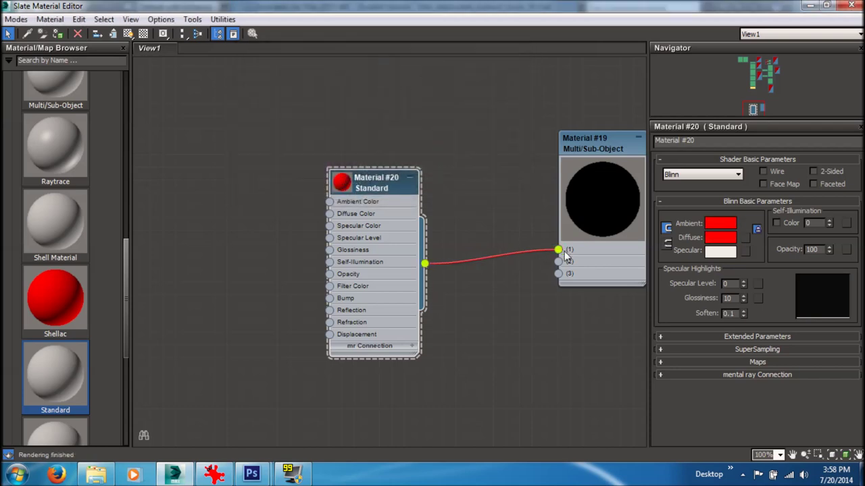
pyautogui.moveTo(360, 190); pyautogui.dragTo(399, 114)
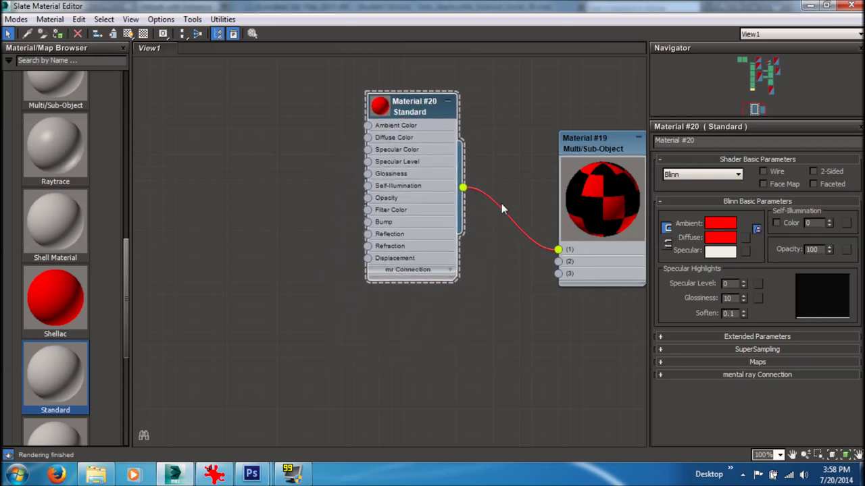
# Rename the red Standard material to Base
pyautogui.click(585, 137)
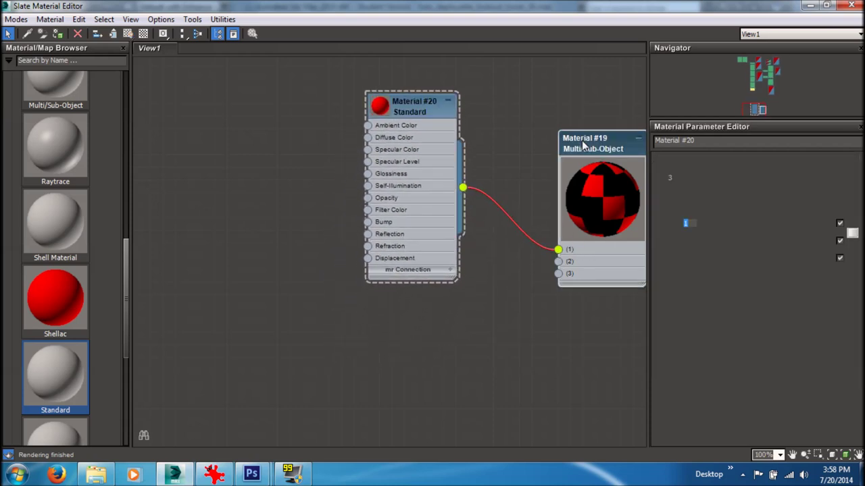
pyautogui.doubleClick(408, 107)
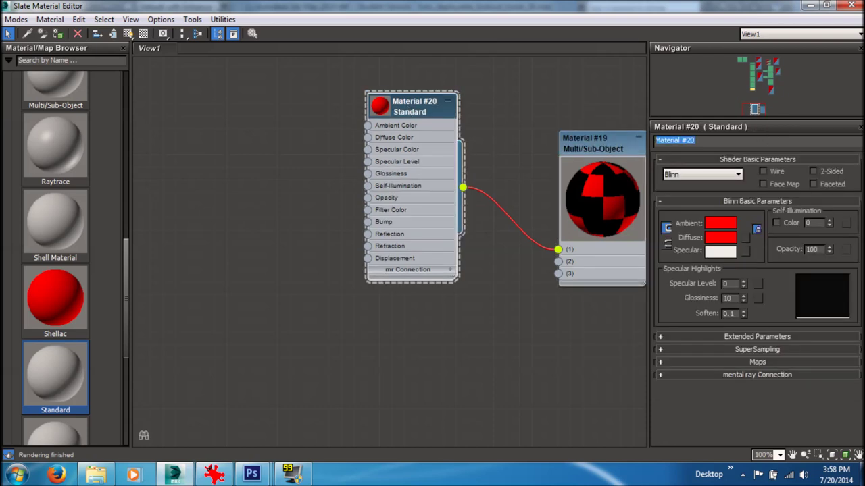
pyautogui.write('Base')
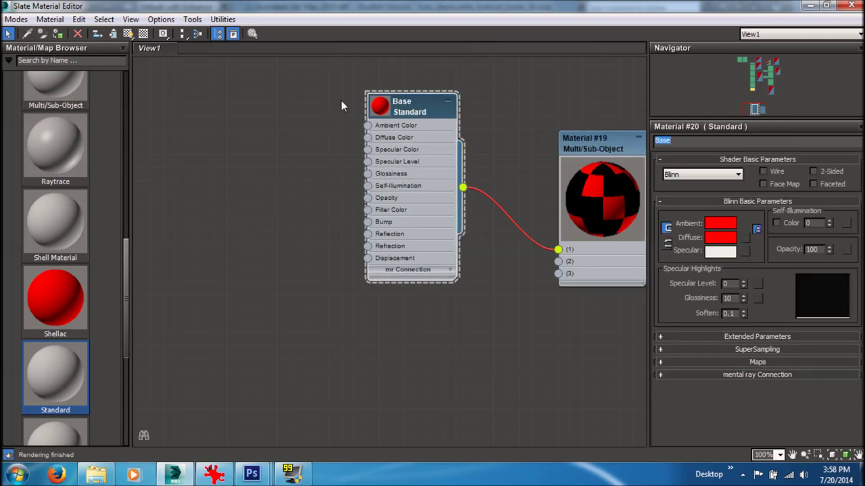
# Collapse the Base material node and set its self-illumination to 100
pyautogui.click(446, 104)
pyautogui.moveTo(421, 127); pyautogui.dragTo(421, 153)
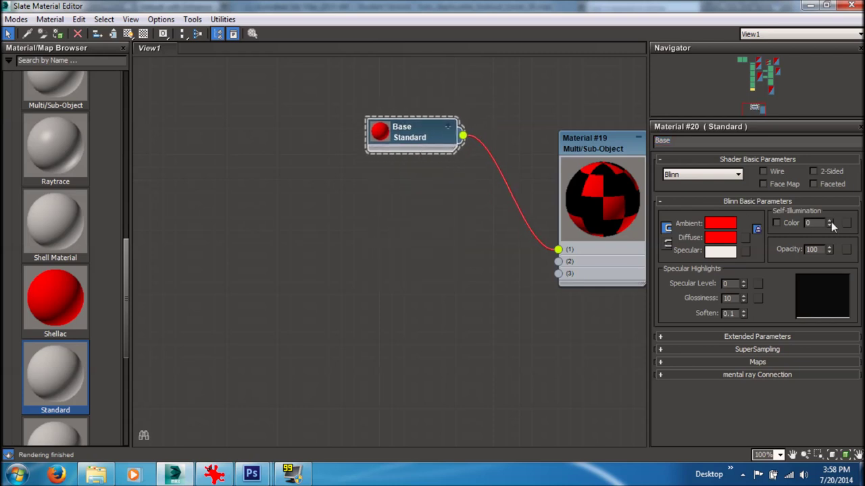
pyautogui.moveTo(826, 210); pyautogui.dragTo(822, 125)
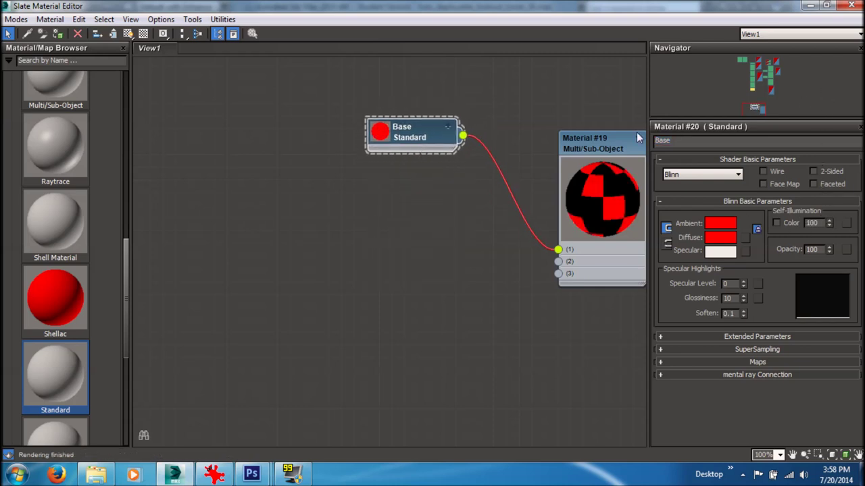
# Switch to IrfanView to review the colours in selection_masks.tga, and return to the maximized Slate Material Editor in 3ds Max
pyautogui.moveTo(437, 4); pyautogui.dragTo(513, 310)
pyautogui.keyDown('alt'); pyautogui.moveTo(495, 268); pyautogui.dragTo(454, 279, button='middle'); pyautogui.keyUp('alt')
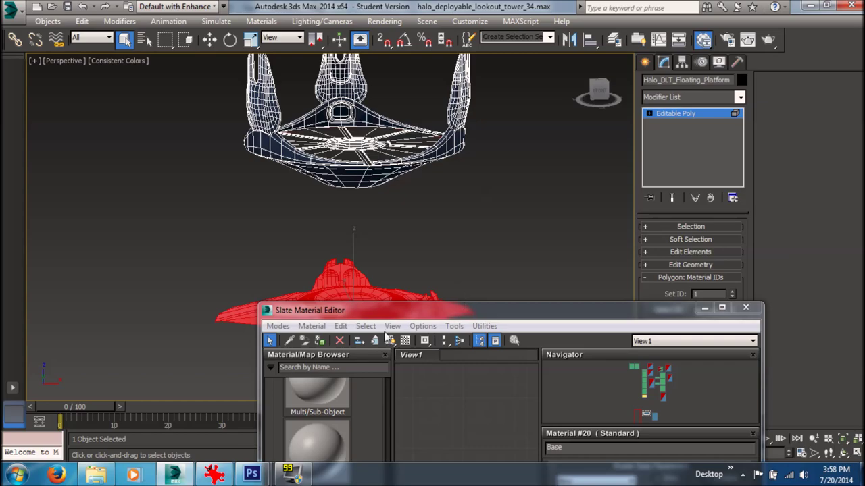
pyautogui.click(214, 474)
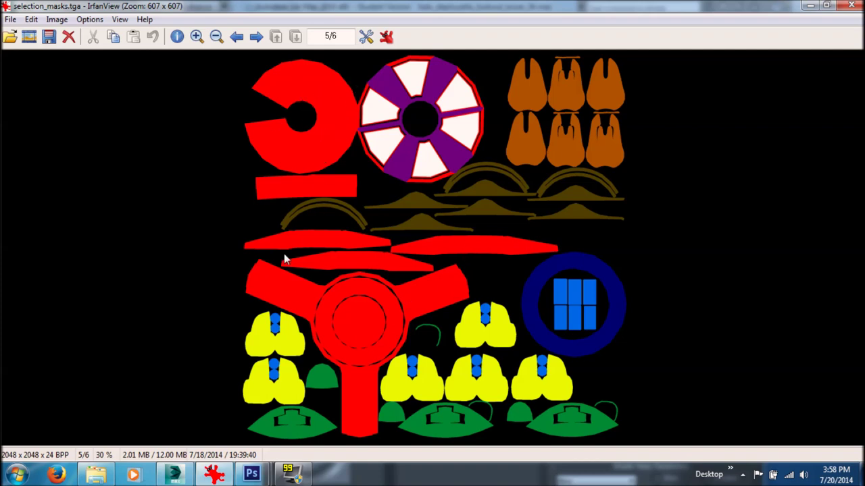
pyautogui.click(810, 5)
pyautogui.moveTo(521, 310); pyautogui.dragTo(449, 50)
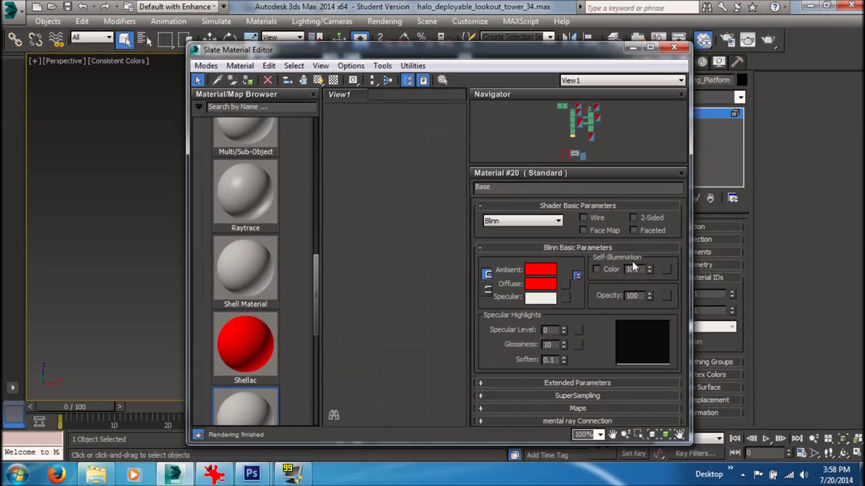
pyautogui.click(649, 46)
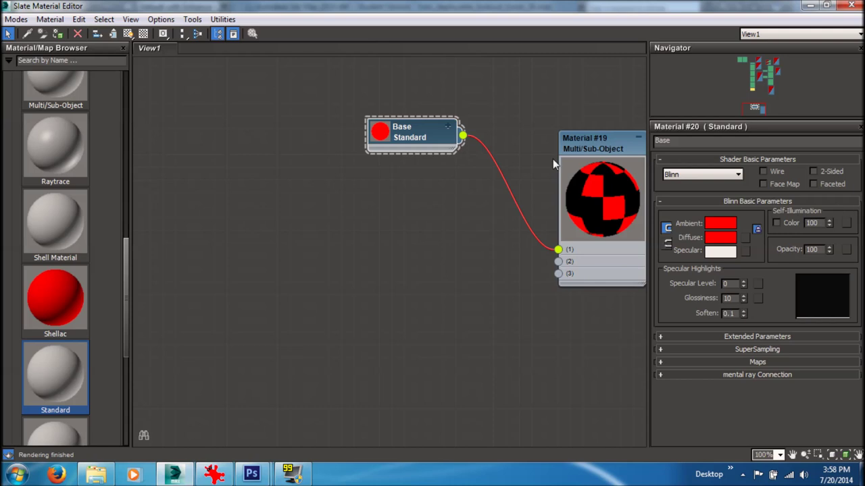
# Add a second Standard material node below Base and show its parameters
pyautogui.moveTo(418, 131); pyautogui.dragTo(352, 138, button='middle')
pyautogui.scroll(-1, 347, 140)
pyautogui.moveTo(349, 149); pyautogui.dragTo(359, 173)
pyautogui.click(357, 221)
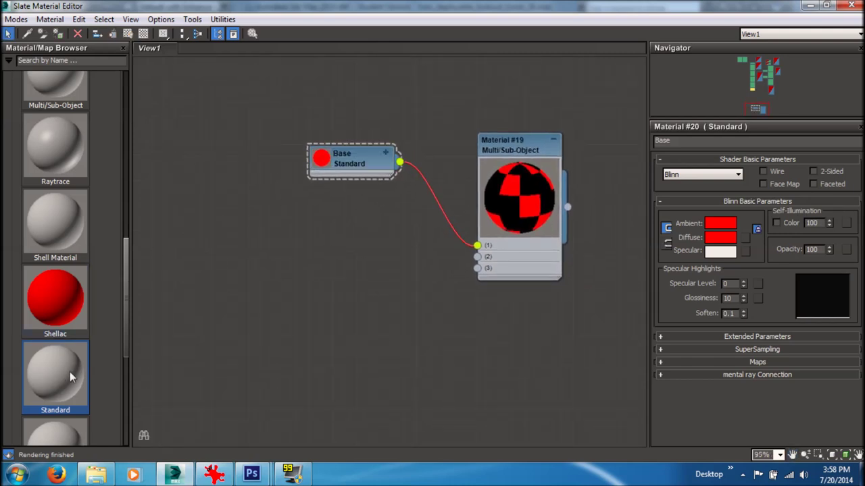
pyautogui.moveTo(371, 247); pyautogui.dragTo(370, 247)
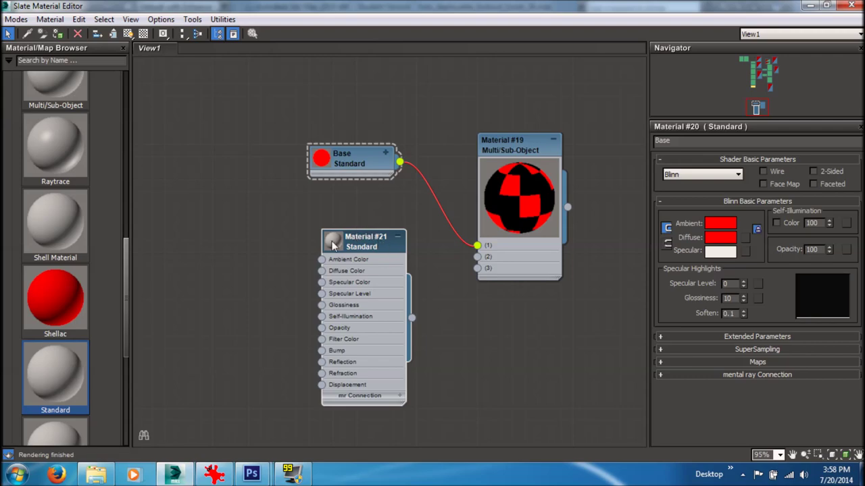
pyautogui.doubleClick(352, 243)
# Select the circular floor element of the tower's upper platform and return to the maximized Slate Material Editor
pyautogui.moveTo(372, 4); pyautogui.dragTo(427, 365)
pyautogui.keyDown('alt'); pyautogui.moveTo(427, 237); pyautogui.dragTo(382, 189, button='middle'); pyautogui.keyUp('alt')
pyautogui.click(378, 189)
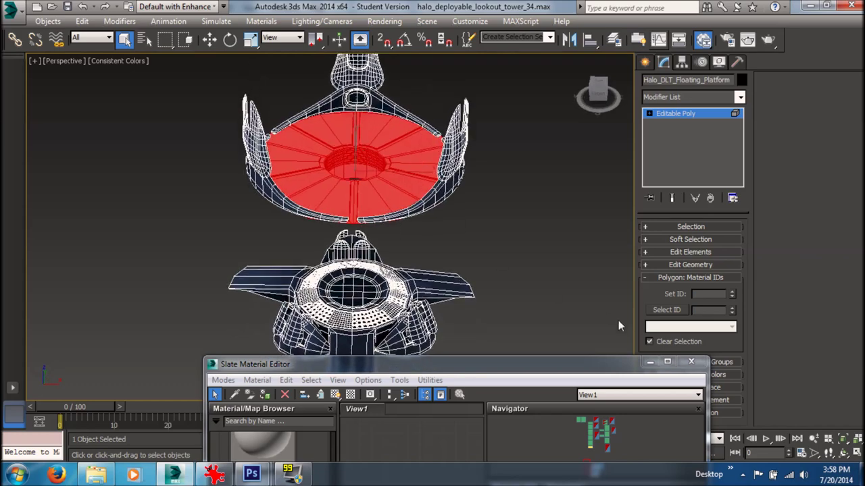
pyautogui.click(665, 363)
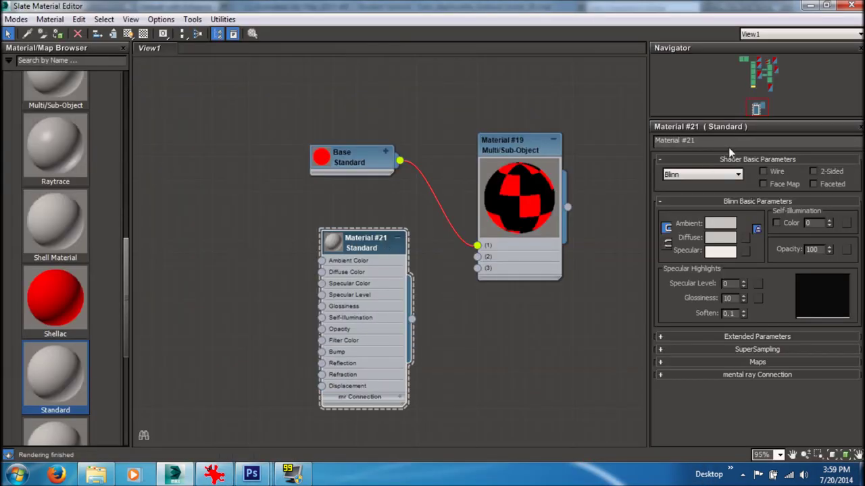
# Rename the second Standard material to Top and set its ambient and diffuse colour to green
pyautogui.click(728, 141)
pyautogui.write('Top')
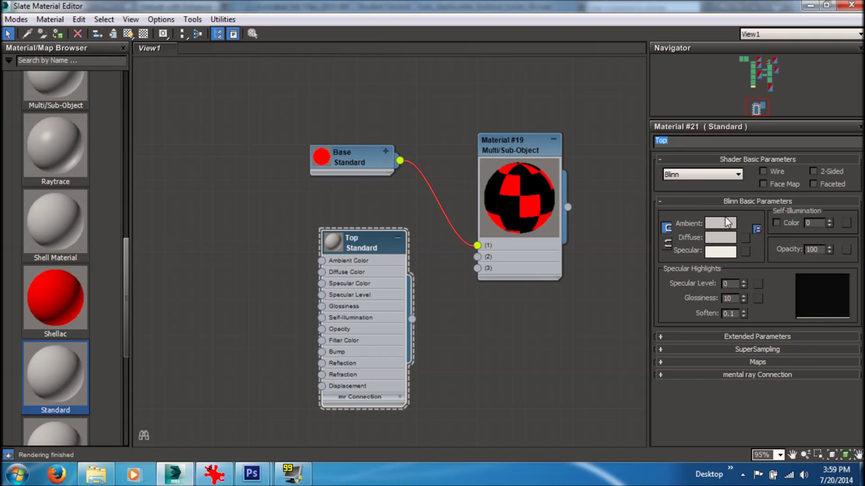
pyautogui.click(721, 225)
pyautogui.moveTo(296, 88); pyautogui.dragTo(290, 78)
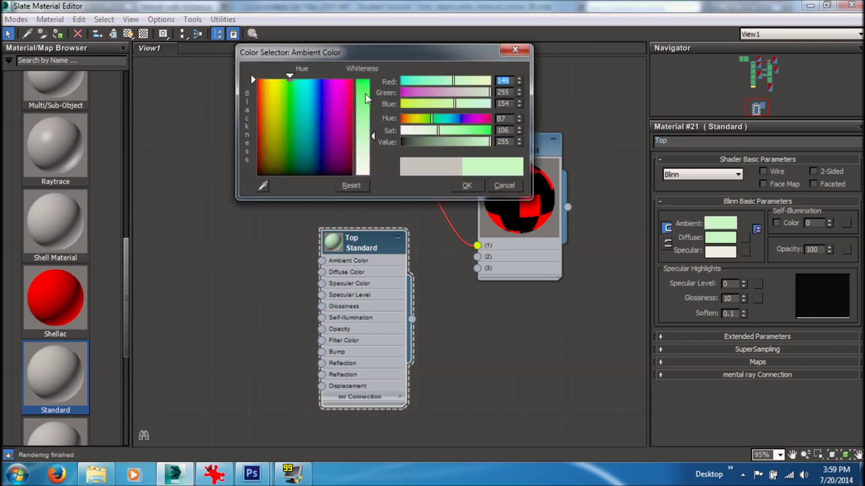
pyautogui.moveTo(436, 130); pyautogui.dragTo(462, 135)
pyautogui.click(467, 185)
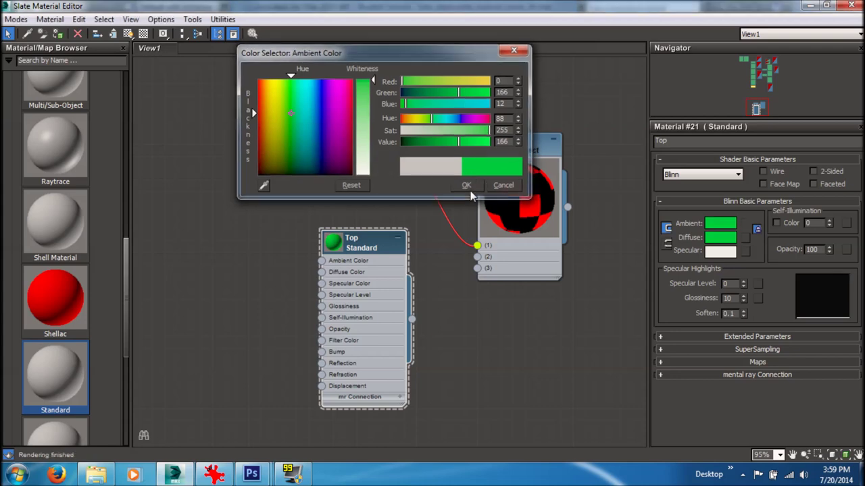
# Set the Top material's self-illumination to 100 and connect its collapsed node to sub-material slot 2
pyautogui.moveTo(829, 212); pyautogui.dragTo(833, 158)
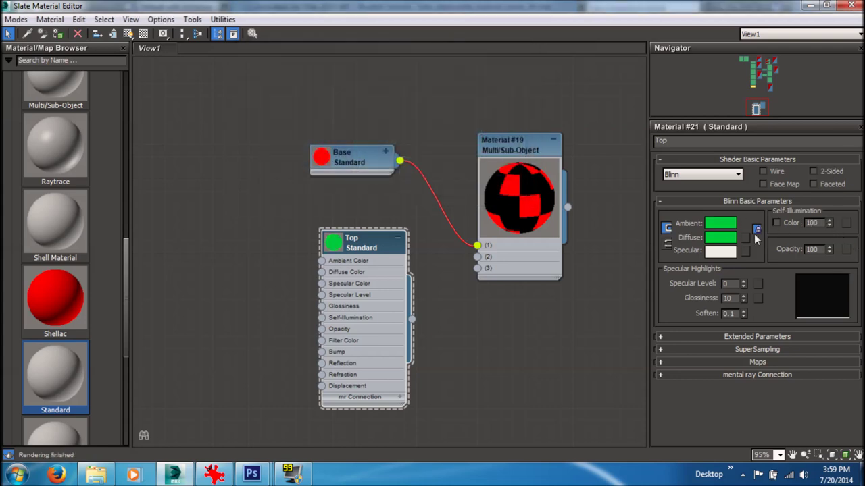
pyautogui.moveTo(475, 258); pyautogui.dragTo(477, 257)
pyautogui.press('h')
pyautogui.moveTo(376, 243); pyautogui.dragTo(364, 220)
# Add a third Standard material below Top and set its ambient and diffuse colour to light blue
pyautogui.moveTo(312, 342); pyautogui.dragTo(361, 282)
pyautogui.doubleClick(314, 342)
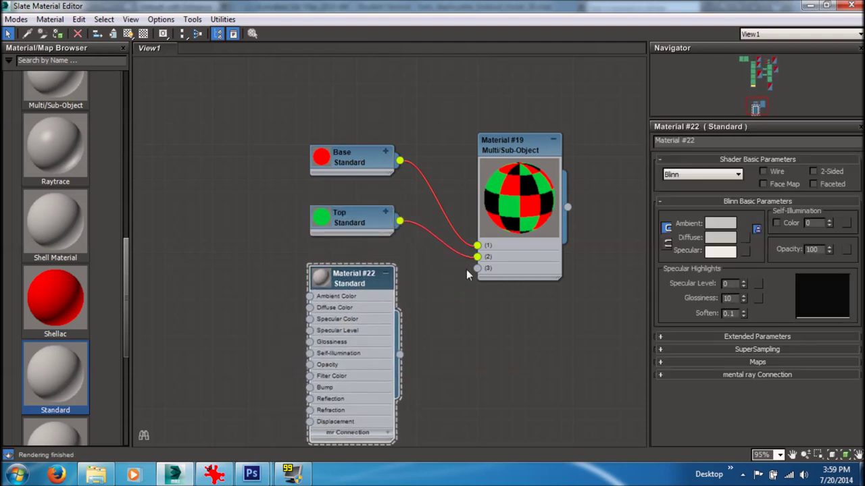
pyautogui.click(722, 223)
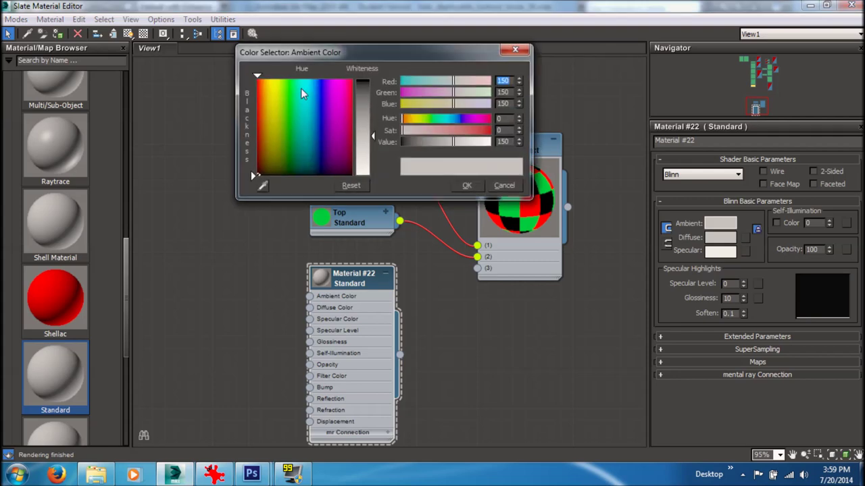
pyautogui.moveTo(380, 53); pyautogui.dragTo(637, 90)
pyautogui.click(567, 117)
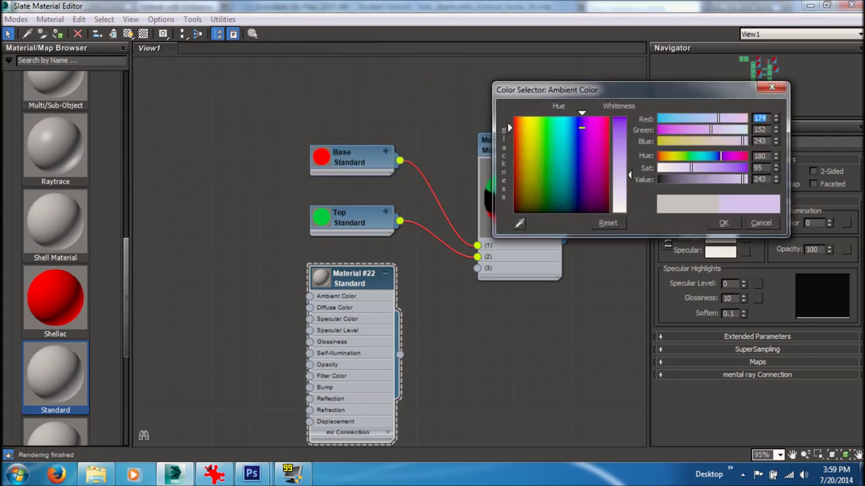
pyautogui.moveTo(618, 134); pyautogui.dragTo(619, 117)
pyautogui.moveTo(712, 130); pyautogui.dragTo(700, 130)
pyautogui.click(724, 225)
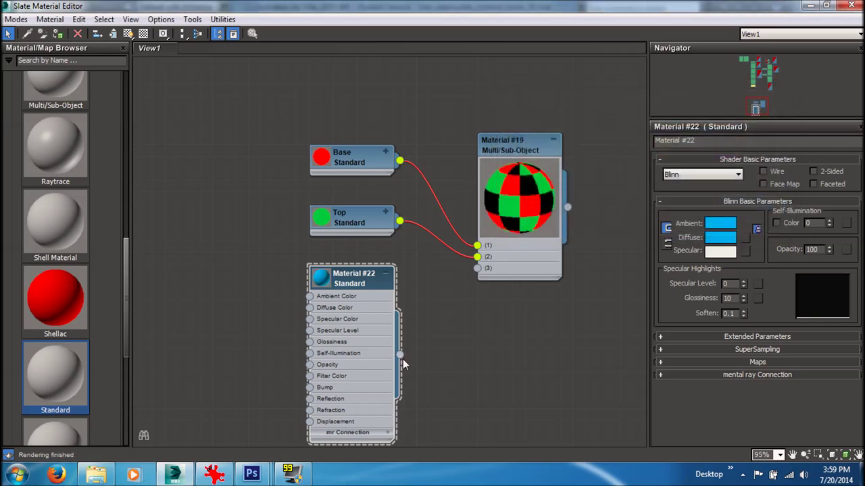
# Connect the blue material to sub-material slot 3 and collapse its node beneath Top
pyautogui.moveTo(475, 270); pyautogui.dragTo(478, 269)
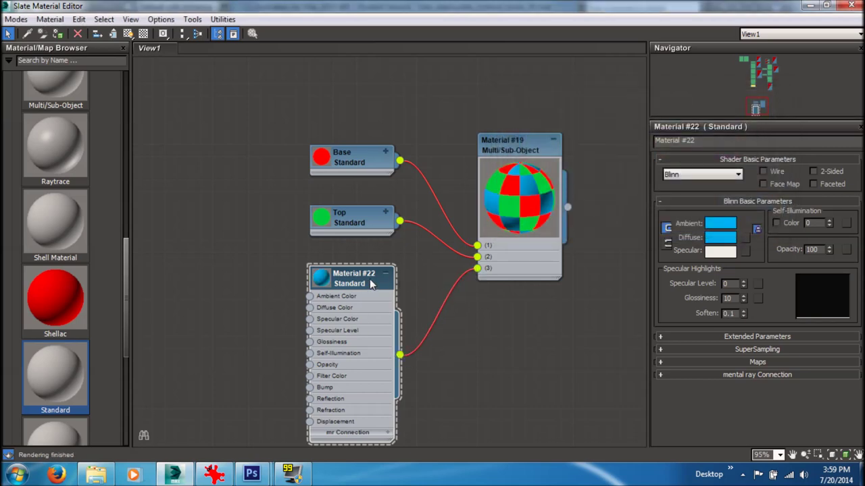
pyautogui.click(385, 273)
pyautogui.moveTo(368, 282); pyautogui.dragTo(365, 284)
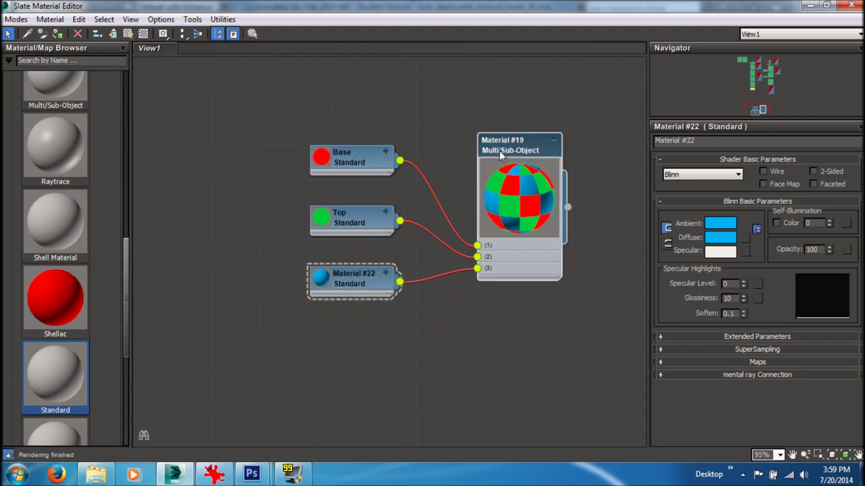
# Show the Multi/Sub-Object material's parameters and move the restored Slate Material Editor clear of the tower and the Material IDs settings
pyautogui.click(503, 161)
pyautogui.doubleClick(560, 6)
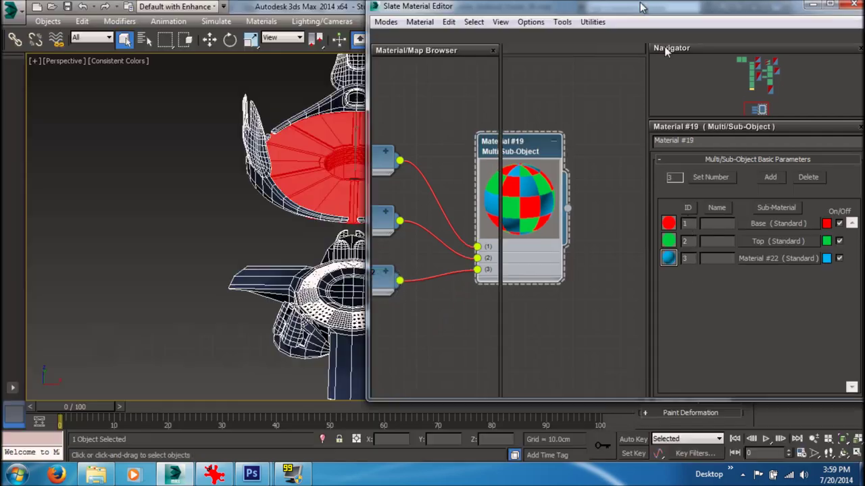
pyautogui.keyDown('alt'); pyautogui.moveTo(521, 171); pyautogui.dragTo(500, 175, button='middle'); pyautogui.keyUp('alt')
pyautogui.moveTo(688, 310); pyautogui.dragTo(172, 226)
pyautogui.scroll(-5, 527, 196)
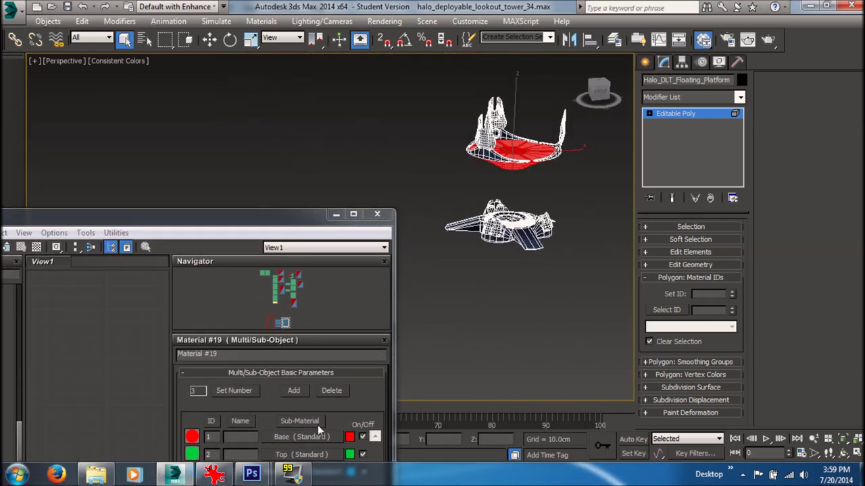
# Select all elements of the tower's lower base section and set their material ID to 1
pyautogui.moveTo(512, 262); pyautogui.dragTo(493, 264, button='middle')
pyautogui.moveTo(274, 215); pyautogui.dragTo(318, 51)
pyautogui.scroll(4, 520, 214)
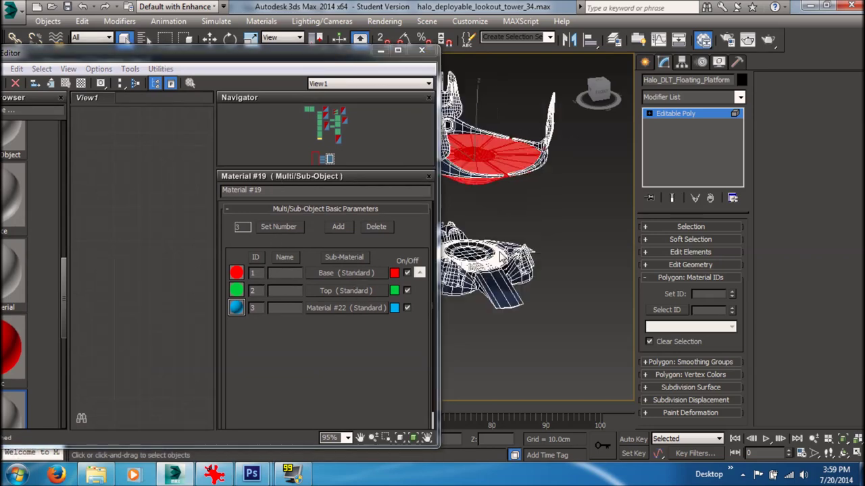
pyautogui.moveTo(525, 254); pyautogui.dragTo(555, 233, button='middle')
pyautogui.moveTo(578, 333); pyautogui.dragTo(516, 271)
pyautogui.moveTo(397, 208); pyautogui.dragTo(405, 211)
pyautogui.keyDown('alt'); pyautogui.moveTo(502, 216); pyautogui.dragTo(581, 242, button='middle'); pyautogui.keyUp('alt')
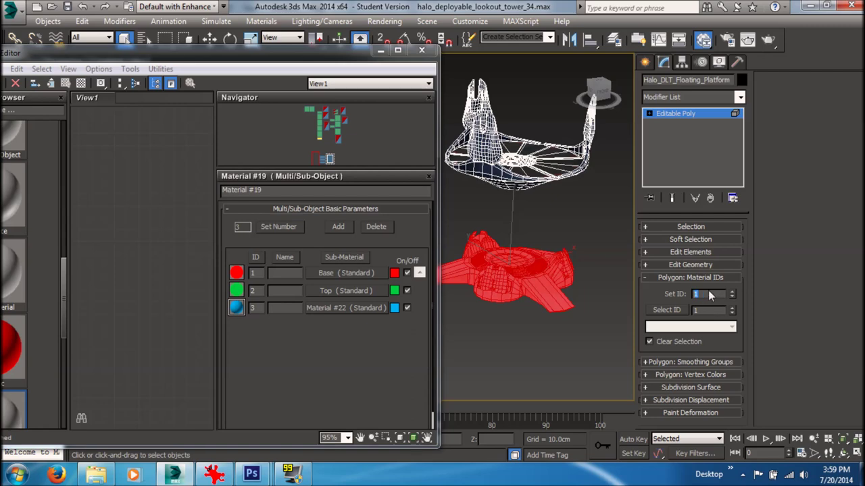
# Select all elements of the upper platform section, set their material ID to 2 and clear the selection
pyautogui.scroll(-4, 579, 183)
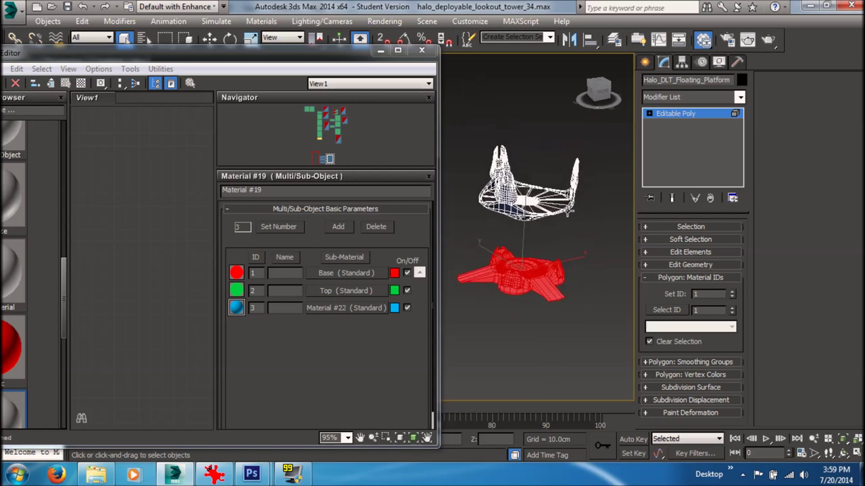
pyautogui.keyDown('alt'); pyautogui.moveTo(575, 231); pyautogui.dragTo(572, 196, button='middle'); pyautogui.keyUp('alt')
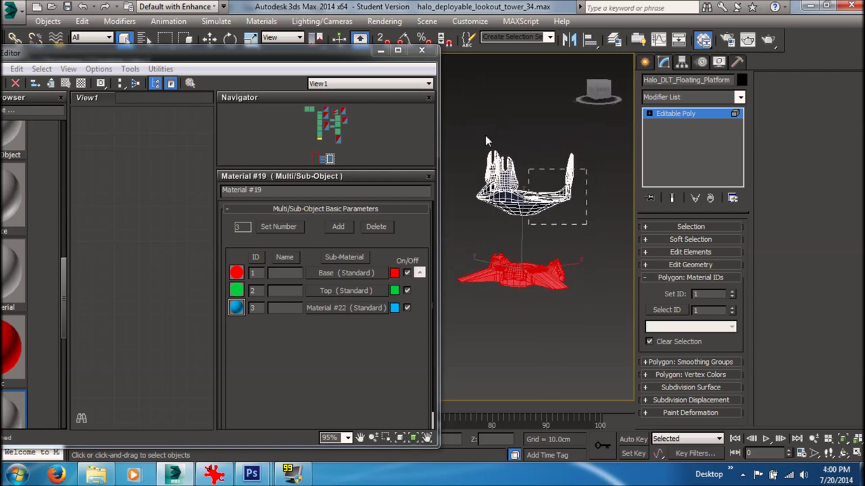
pyautogui.click(527, 203)
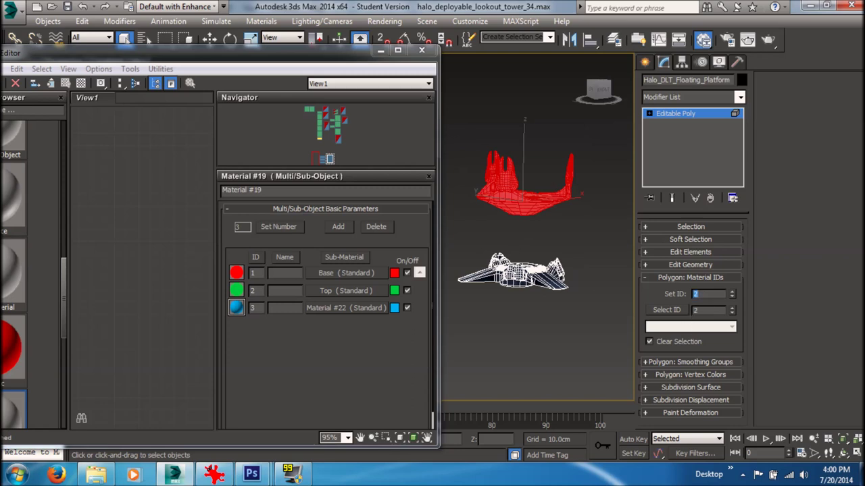
pyautogui.moveTo(585, 220); pyautogui.dragTo(459, 140)
pyautogui.click(575, 237)
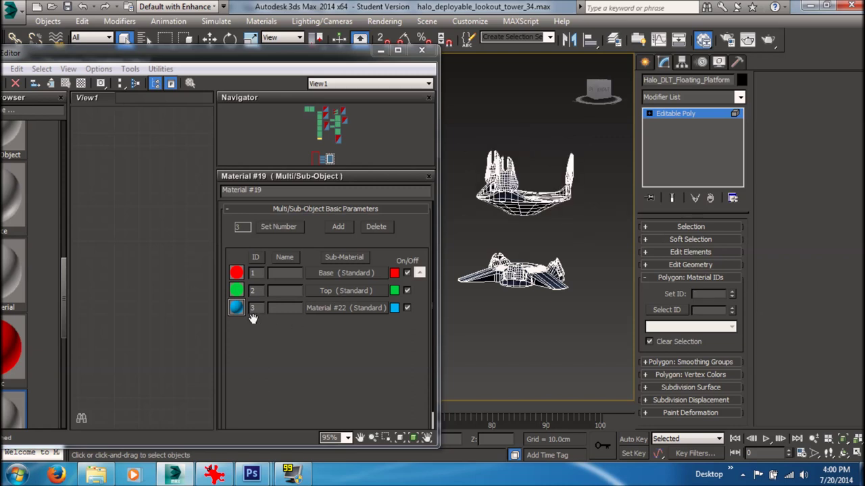
# Switch to polygon level and select the four floor panel polygons on the near side of the upper platform, around the central spoke
pyautogui.keyDown('alt'); pyautogui.moveTo(531, 237); pyautogui.dragTo(526, 257, button='middle'); pyautogui.keyUp('alt')
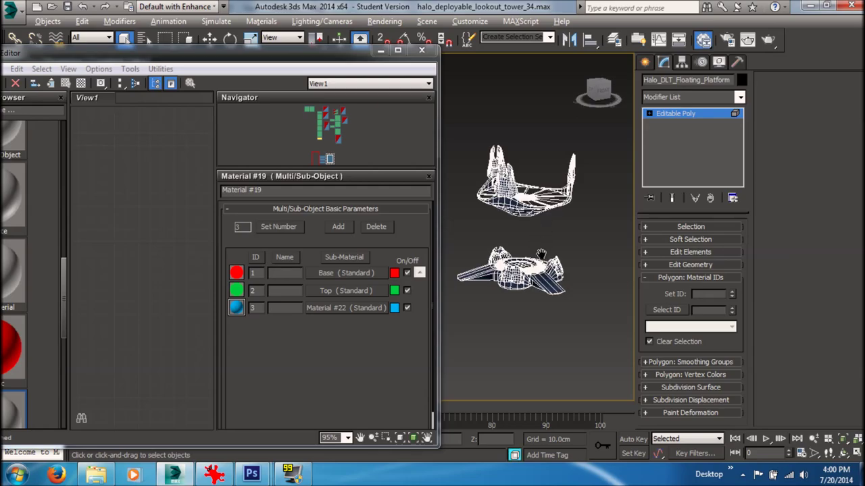
pyautogui.scroll(6, 540, 252)
pyautogui.keyDown('alt'); pyautogui.moveTo(531, 202); pyautogui.dragTo(530, 231, button='middle'); pyautogui.keyUp('alt')
pyautogui.press('4')
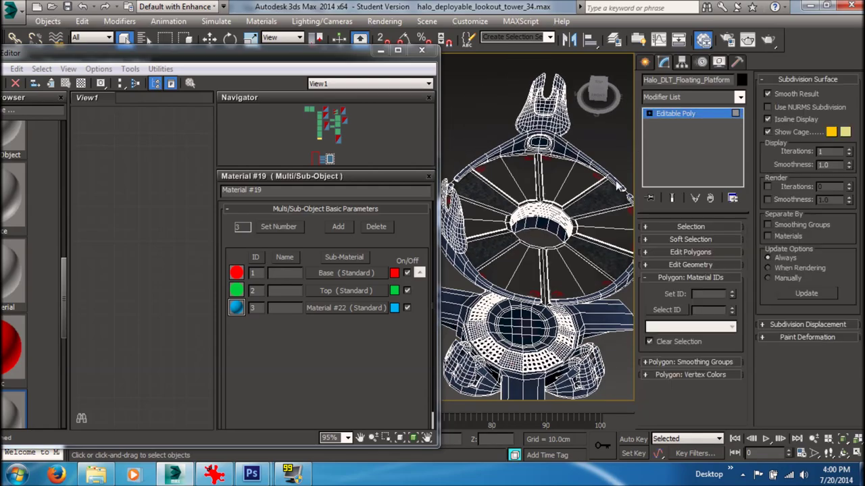
pyautogui.click(517, 261)
pyautogui.keyDown('ctrl'); pyautogui.click(532, 269); pyautogui.keyUp('ctrl')
pyautogui.keyDown('ctrl'); pyautogui.click(556, 270); pyautogui.keyUp('ctrl')
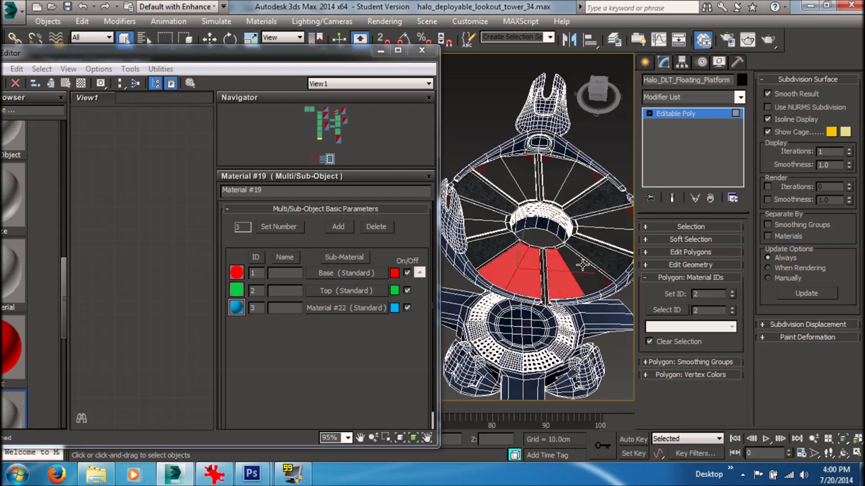
pyautogui.keyDown('ctrl'); pyautogui.click(583, 264); pyautogui.keyUp('ctrl')
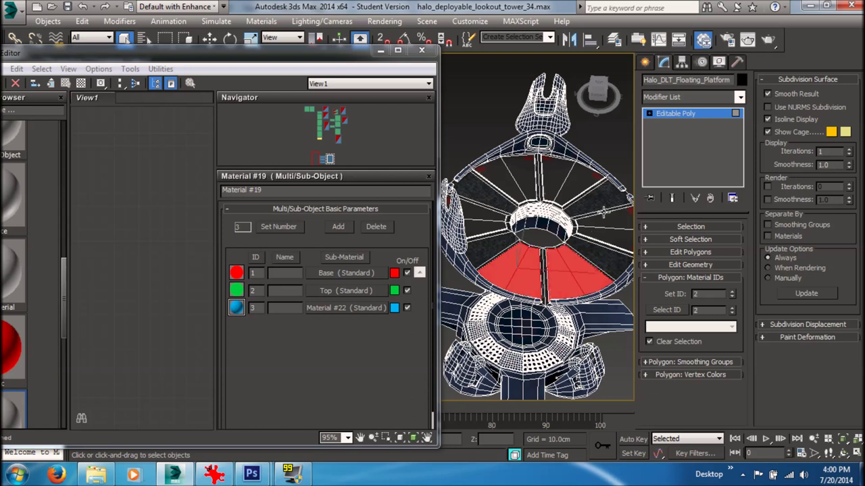
# Add the matching floor panels around the rest of the platform disc, set their material ID to 3 and leave polygon level
pyautogui.keyDown('alt'); pyautogui.moveTo(580, 216); pyautogui.dragTo(572, 226, button='middle'); pyautogui.keyUp('alt')
pyautogui.keyDown('ctrl'); pyautogui.click(571, 224); pyautogui.keyUp('ctrl')
pyautogui.keyDown('ctrl'); pyautogui.click(567, 249); pyautogui.keyUp('ctrl')
pyautogui.keyDown('ctrl'); pyautogui.click(528, 183); pyautogui.keyUp('ctrl')
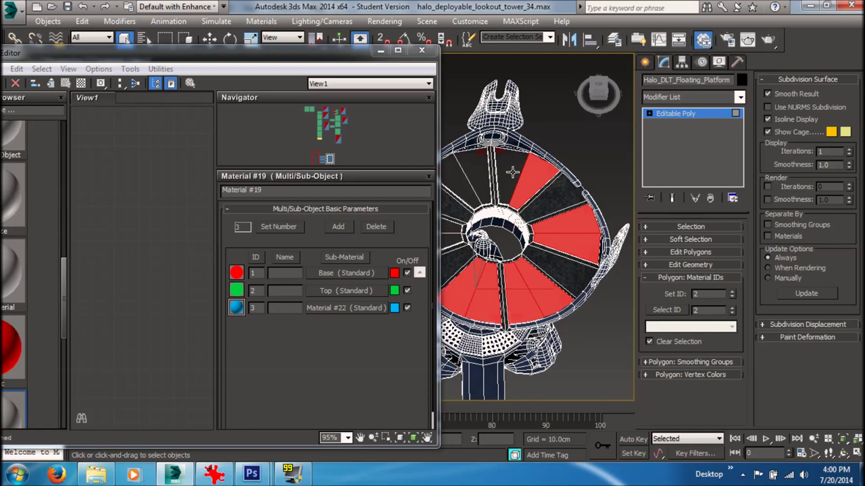
pyautogui.keyDown('ctrl'); pyautogui.click(508, 177); pyautogui.keyUp('ctrl')
pyautogui.keyDown('ctrl'); pyautogui.click(473, 174); pyautogui.keyUp('ctrl')
pyautogui.keyDown('alt'); pyautogui.moveTo(481, 180); pyautogui.dragTo(525, 206, button='middle'); pyautogui.keyUp('alt')
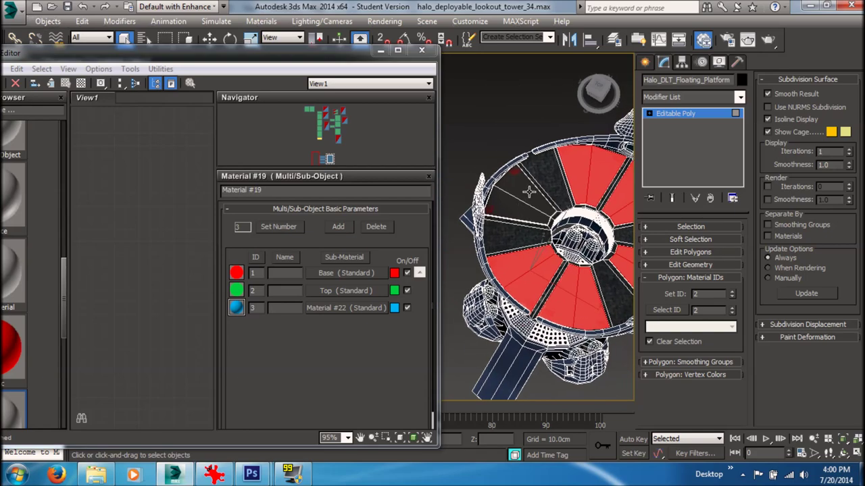
pyautogui.keyDown('ctrl'); pyautogui.click(515, 210); pyautogui.keyUp('ctrl')
pyautogui.keyDown('alt'); pyautogui.moveTo(583, 211); pyautogui.dragTo(559, 196, button='middle'); pyautogui.keyUp('alt')
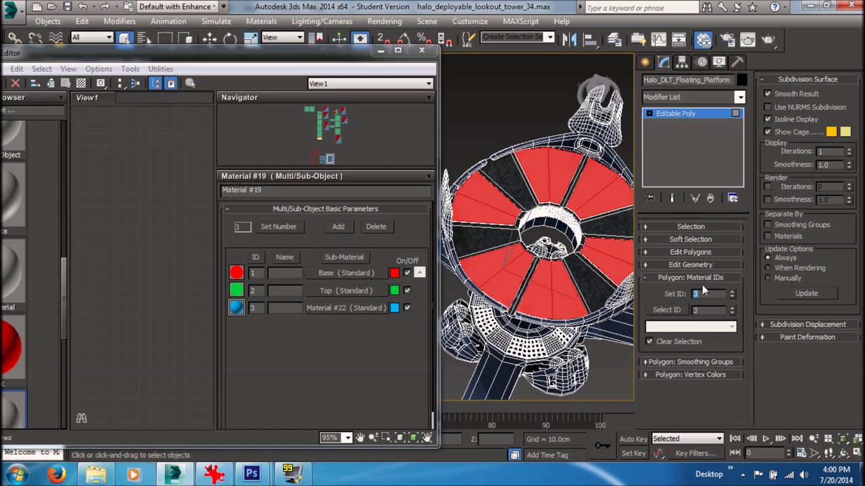
pyautogui.click(698, 117)
# Bring the Multi/Sub-Object node into view and assign its material to the tower mesh
pyautogui.scroll(-3, 513, 223)
pyautogui.keyDown('alt'); pyautogui.moveTo(503, 253); pyautogui.dragTo(540, 215, button='middle'); pyautogui.keyUp('alt')
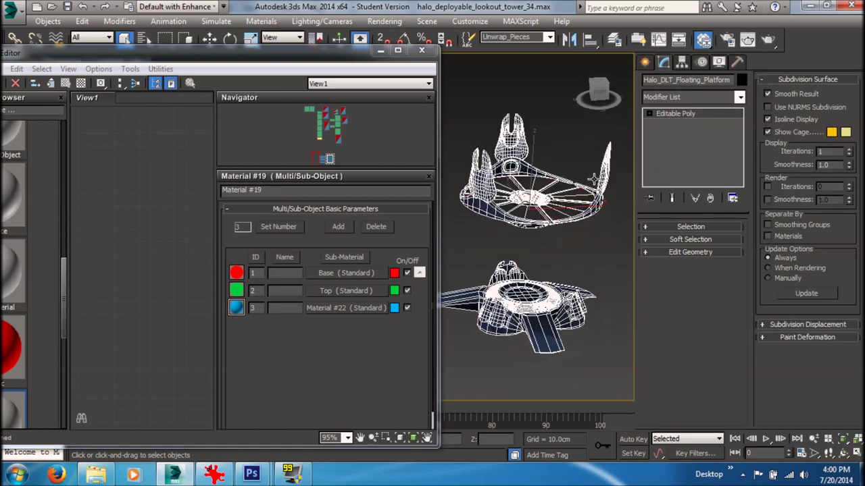
pyautogui.click(329, 159)
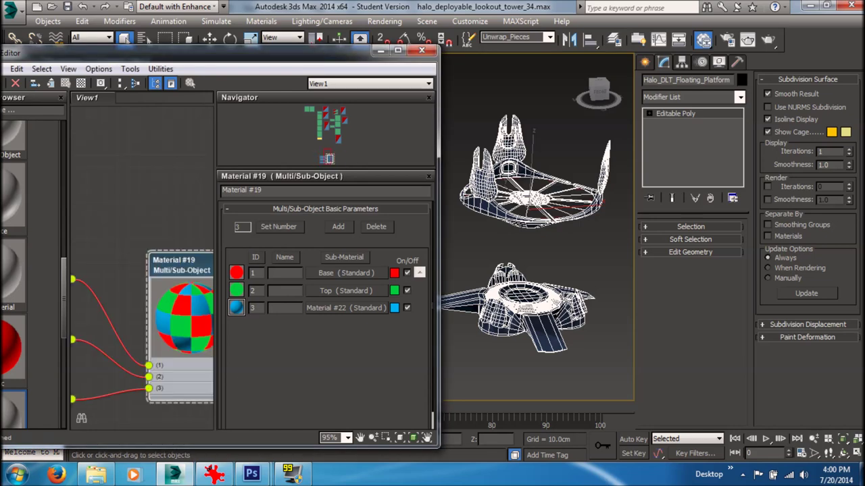
pyautogui.scroll(-1, 159, 220)
pyautogui.moveTo(199, 269); pyautogui.dragTo(173, 258, button='middle')
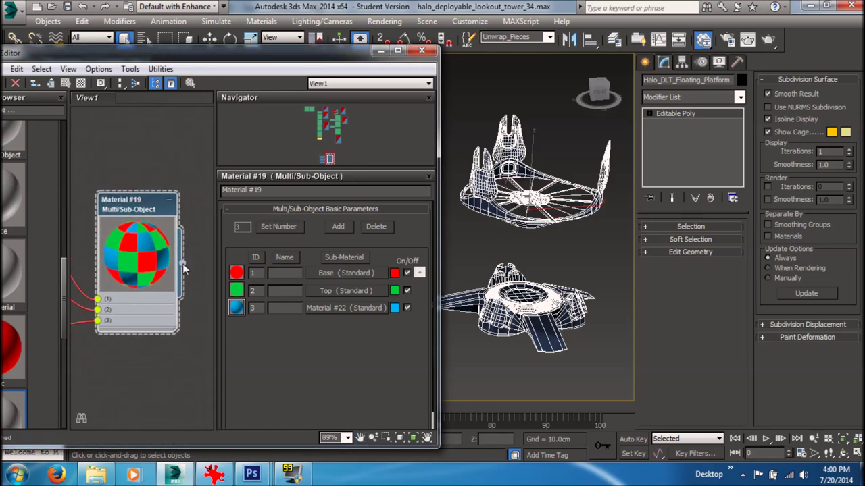
pyautogui.moveTo(488, 228); pyautogui.dragTo(530, 215)
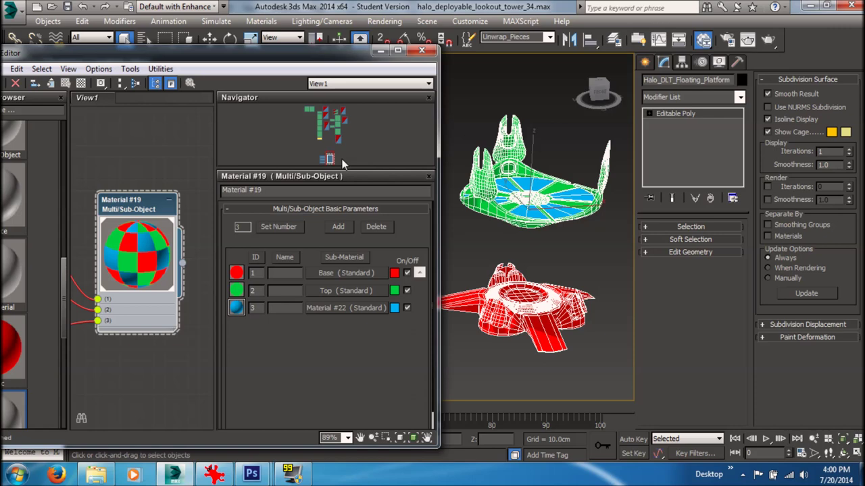
pyautogui.moveTo(583, 357)
pyautogui.keyDown('alt'); pyautogui.mouseDown(button='middle')
pyautogui.moveTo(560, 304)
pyautogui.moveTo(550, 303)
pyautogui.mouseUp(button='middle'); pyautogui.keyUp('alt')
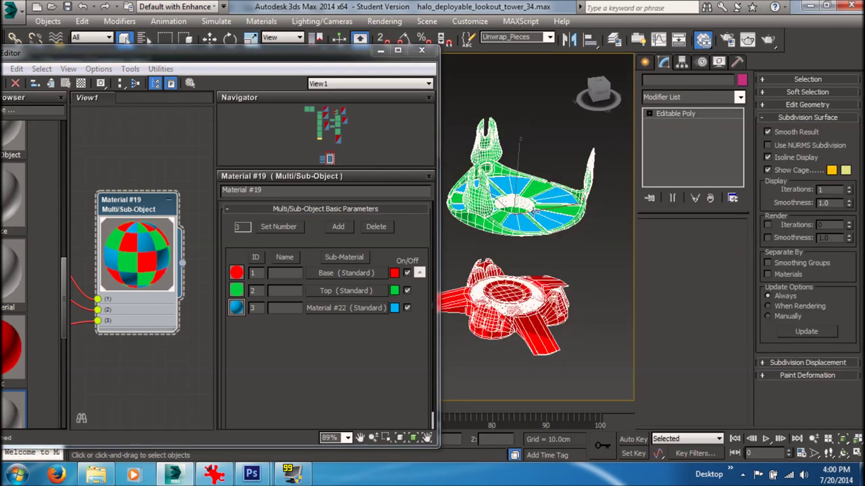
# Close the Slate Material Editor and compare the coloured tower with selection_masks.tga in IrfanView, returning to 3ds Max
pyautogui.scroll(1, 59, 269)
pyautogui.moveTo(89, 266); pyautogui.dragTo(167, 270, button='middle')
pyautogui.scroll(-1, 168, 270)
pyautogui.click(422, 50)
pyautogui.moveTo(533, 217)
pyautogui.keyDown('alt'); pyautogui.mouseDown(button='middle')
pyautogui.moveTo(435, 187)
pyautogui.moveTo(488, 180)
pyautogui.moveTo(538, 190)
pyautogui.moveTo(450, 223)
pyautogui.moveTo(561, 199)
pyautogui.moveTo(535, 170)
pyautogui.moveTo(521, 207)
pyautogui.moveTo(534, 145)
pyautogui.moveTo(533, 170)
pyautogui.moveTo(477, 155)
pyautogui.moveTo(516, 166)
pyautogui.moveTo(500, 145)
pyautogui.mouseUp(button='middle'); pyautogui.keyUp('alt')
pyautogui.scroll(5, 500, 146)
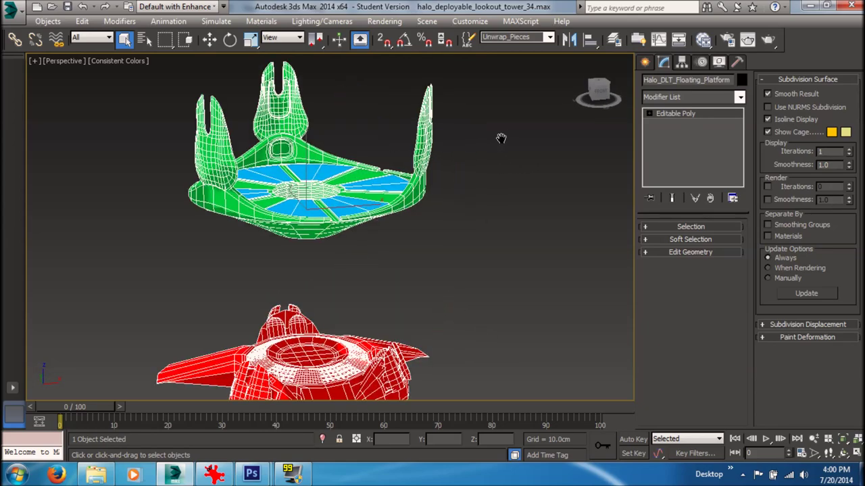
pyautogui.click(213, 475)
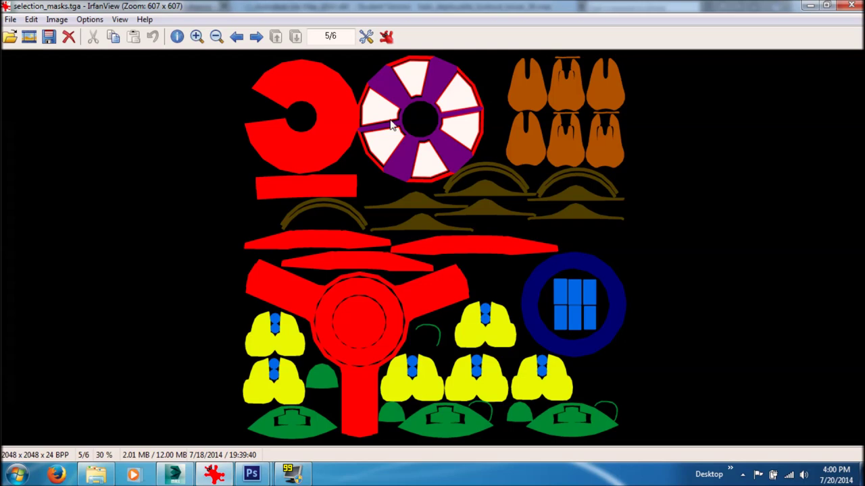
pyautogui.click(810, 6)
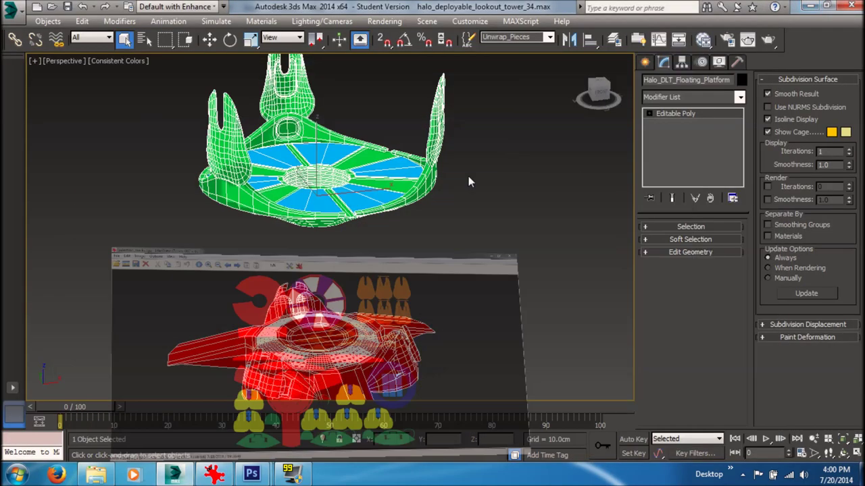
pyautogui.click(392, 22)
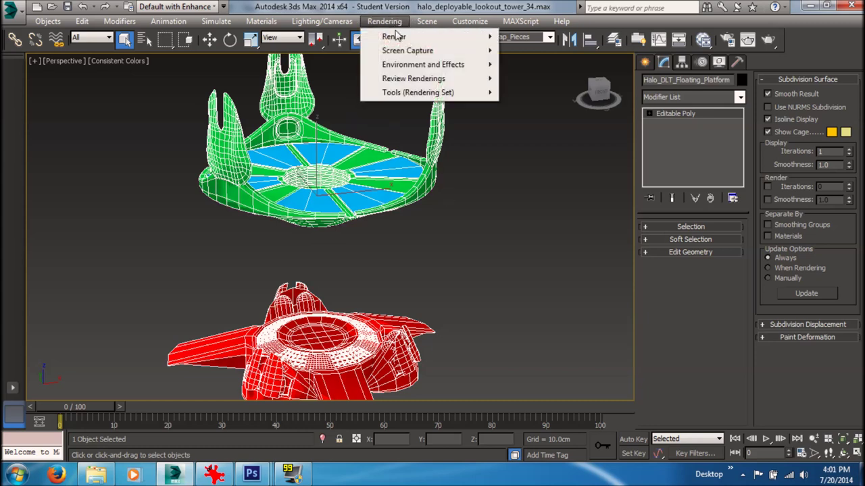
pyautogui.click(393, 22)
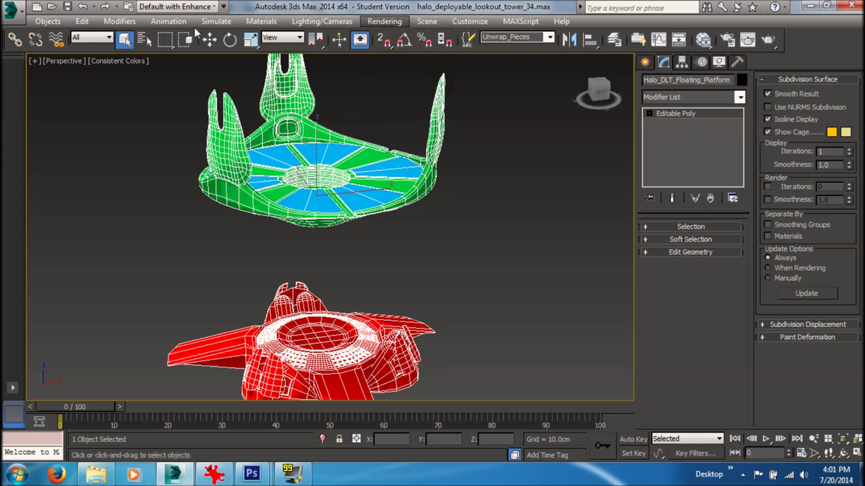
pyautogui.click(386, 24)
pyautogui.click(386, 22)
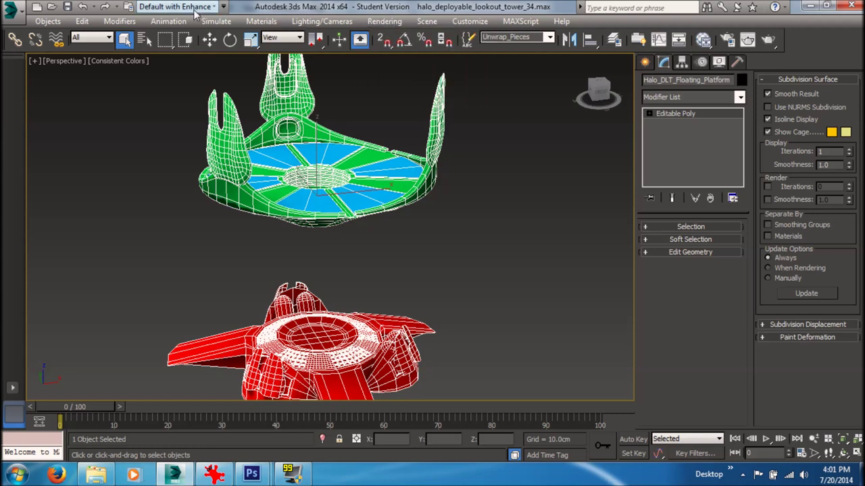
# Open the Bake Maps (Render to Texture) dialog and move it clear of the tower
pyautogui.click(392, 24)
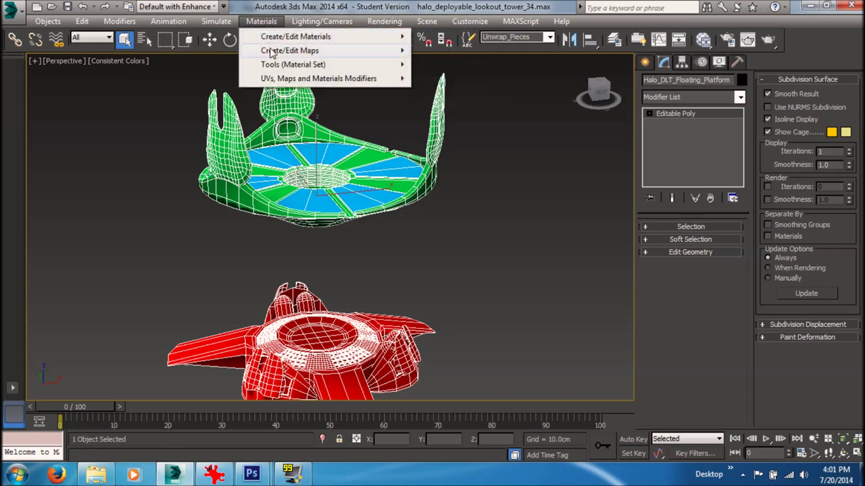
pyautogui.moveTo(409, 53)
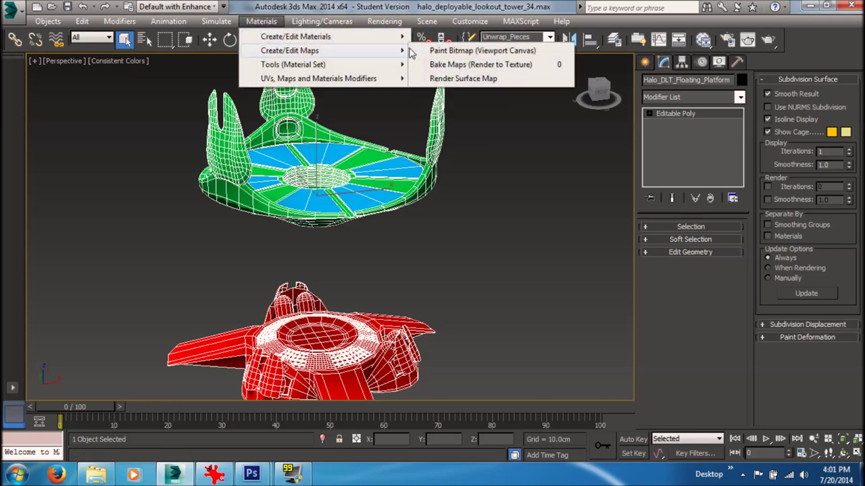
pyautogui.click(522, 66)
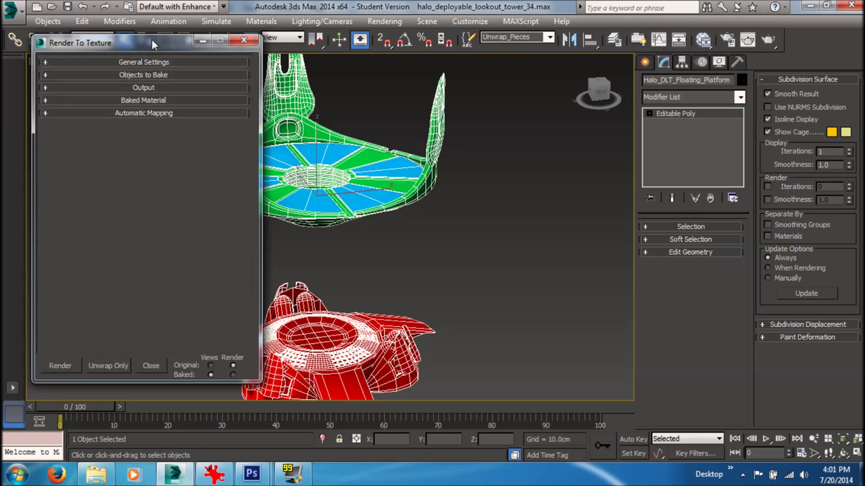
pyautogui.moveTo(151, 42); pyautogui.dragTo(616, 45)
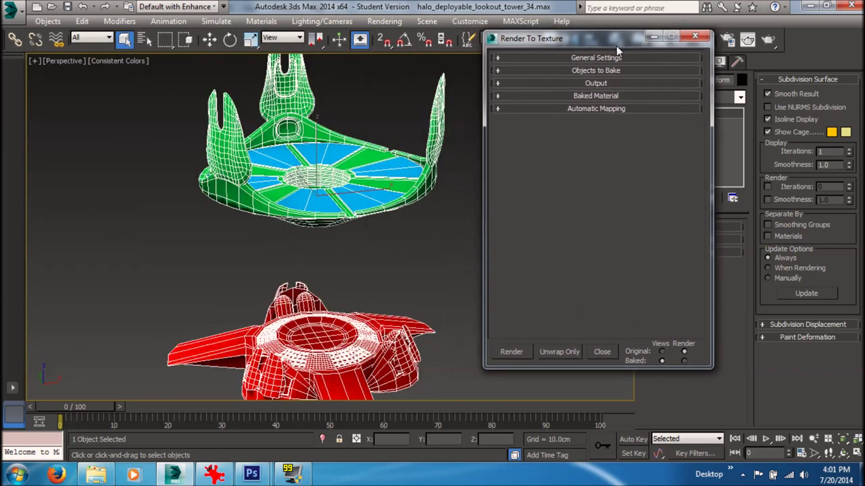
# Under Objects to Bake, set the object's mapping coordinates to Use Existing Channel and move the dialog clear of the modifier settings
pyautogui.click(518, 71)
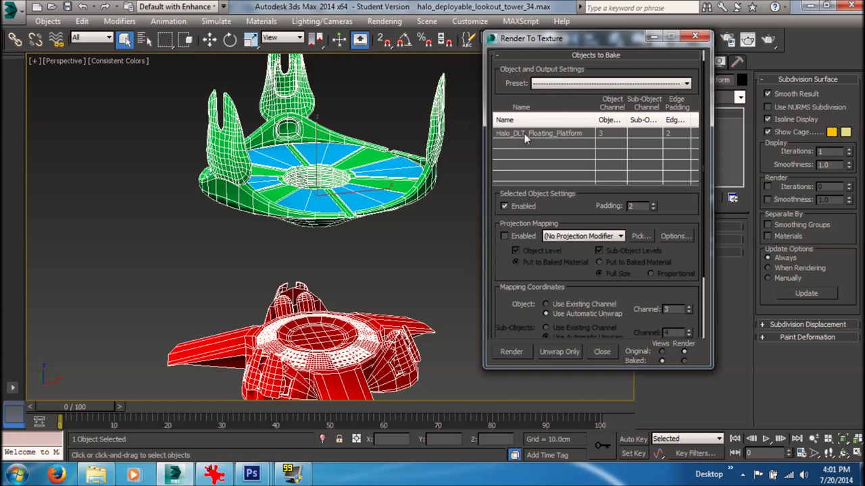
pyautogui.moveTo(548, 41); pyautogui.dragTo(531, 50)
pyautogui.moveTo(551, 228); pyautogui.dragTo(532, 158)
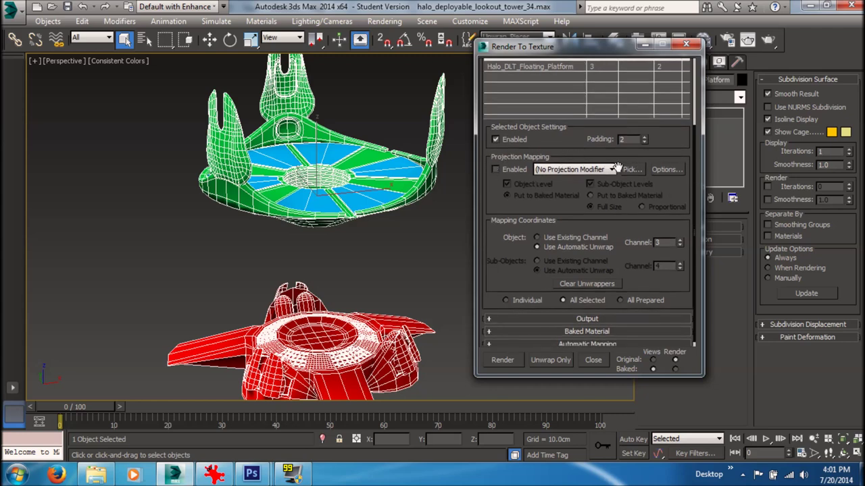
pyautogui.moveTo(590, 221); pyautogui.dragTo(581, 166)
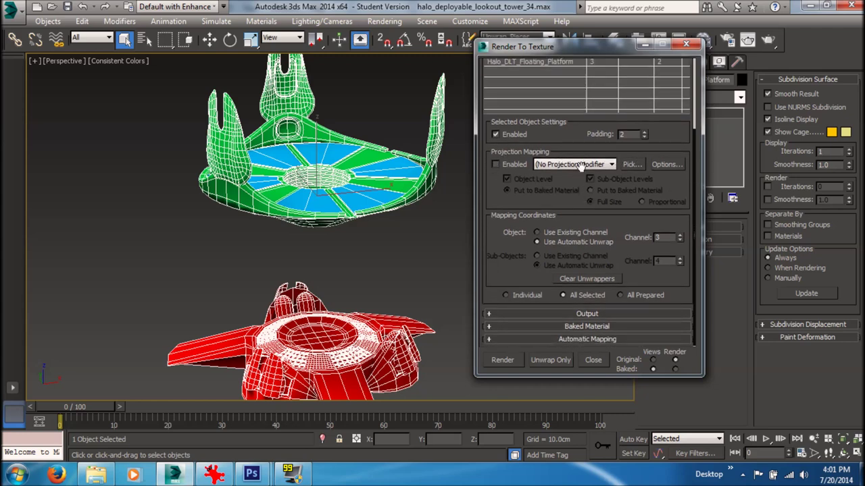
pyautogui.click(593, 233)
pyautogui.moveTo(586, 46); pyautogui.dragTo(156, 106)
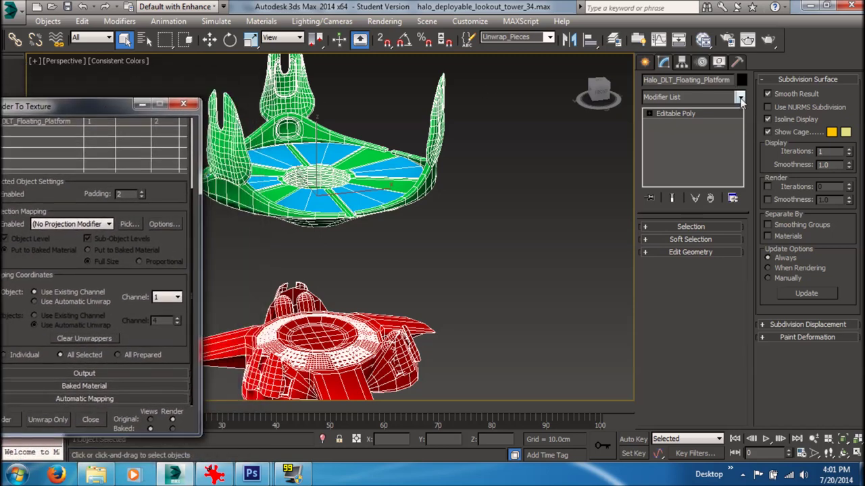
# Add an Unwrap UVW modifier to the tower mesh and open its UV editor
pyautogui.click(261, 21)
pyautogui.moveTo(324, 80)
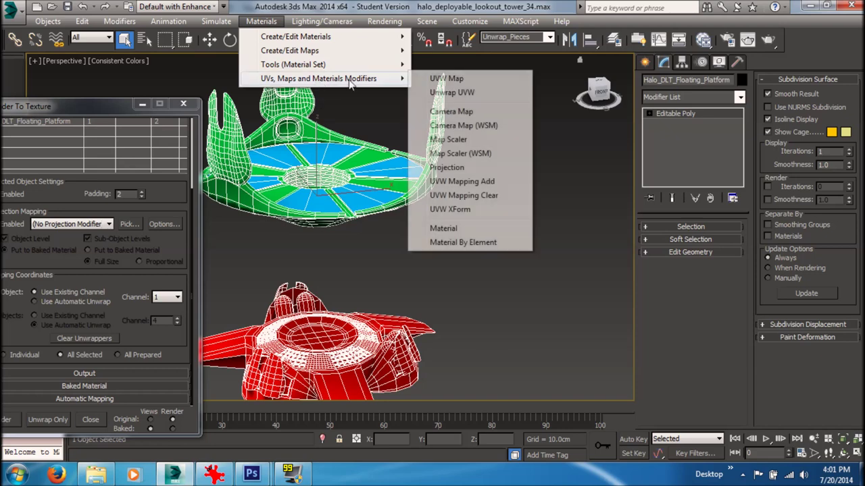
pyautogui.click(483, 92)
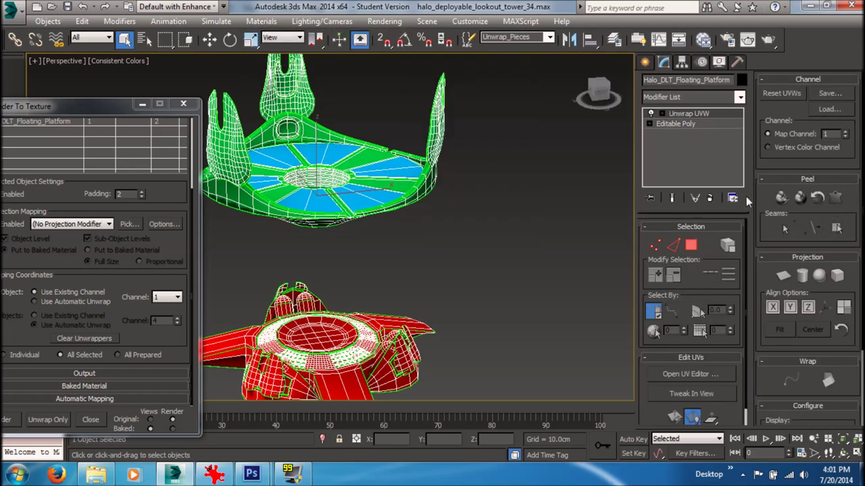
pyautogui.click(690, 374)
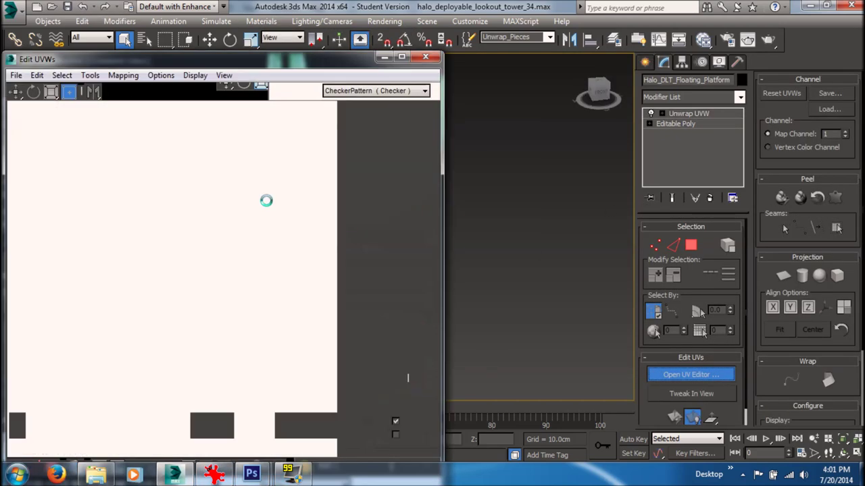
# Close the UV editor, bring the Render To Texture dialog back into view and remove the Unwrap UVW modifier from the tower
pyautogui.moveTo(290, 64); pyautogui.dragTo(373, 50)
pyautogui.click(507, 44)
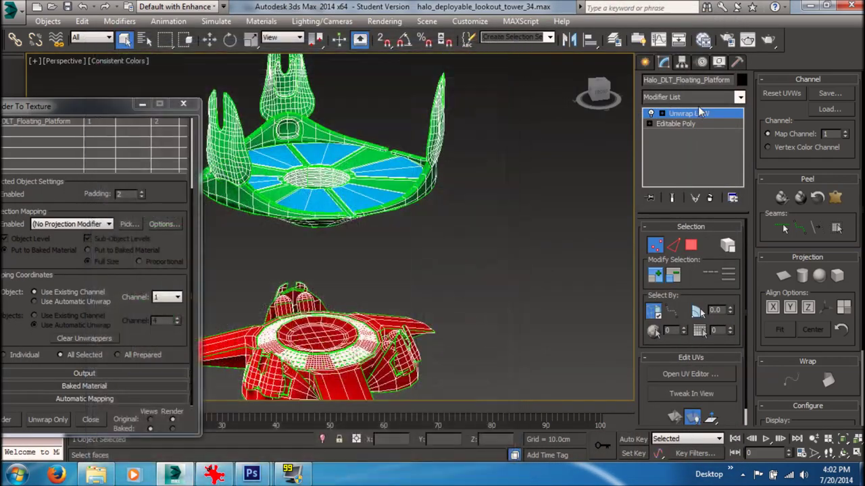
pyautogui.moveTo(64, 108); pyautogui.dragTo(210, 55)
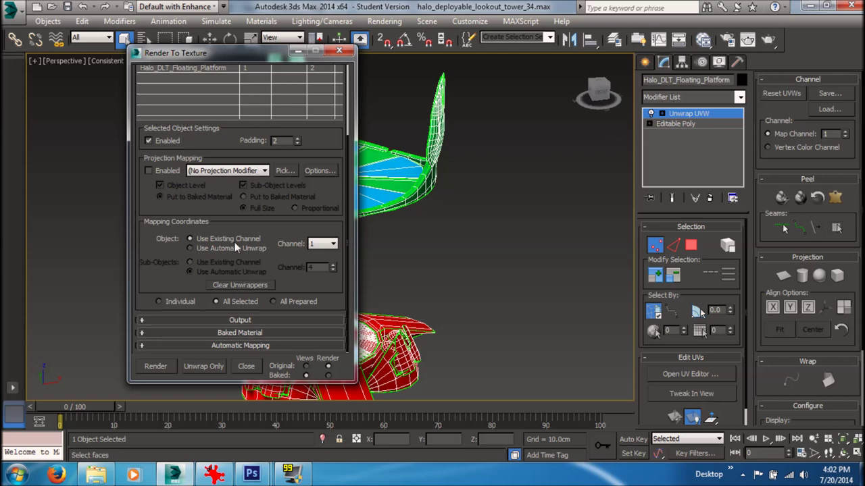
pyautogui.moveTo(170, 233); pyautogui.dragTo(164, 259)
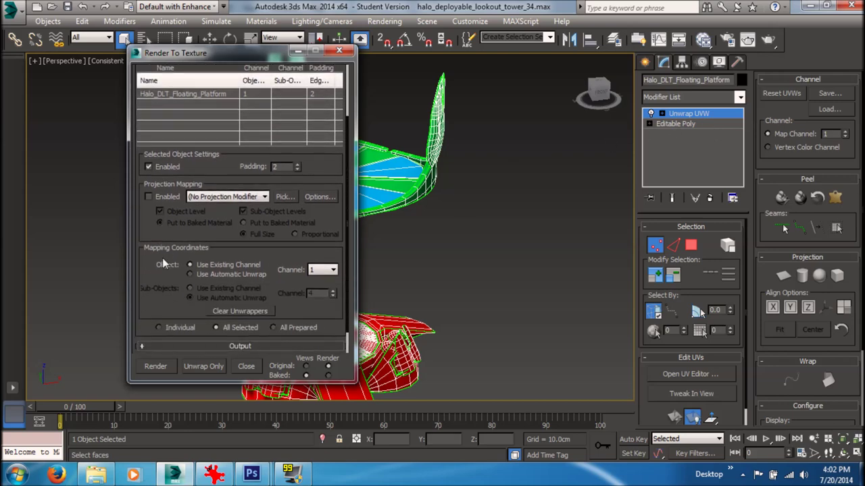
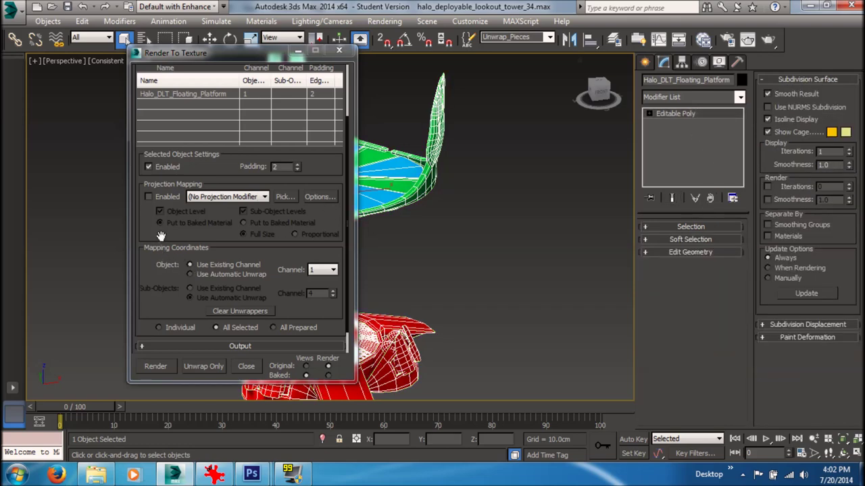
# Add a DiffuseMap element to the Render To Texture output and set its map size to 2048x2048
pyautogui.scroll(1, 317, 197)
pyautogui.click(244, 88)
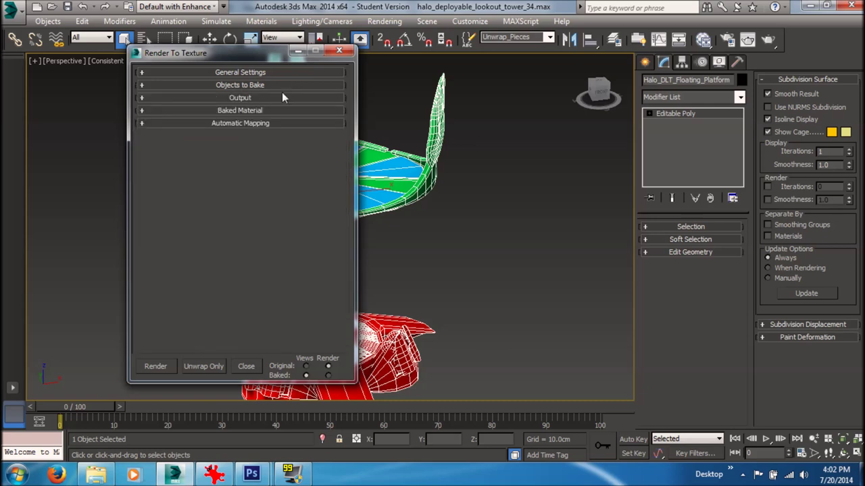
pyautogui.click(324, 97)
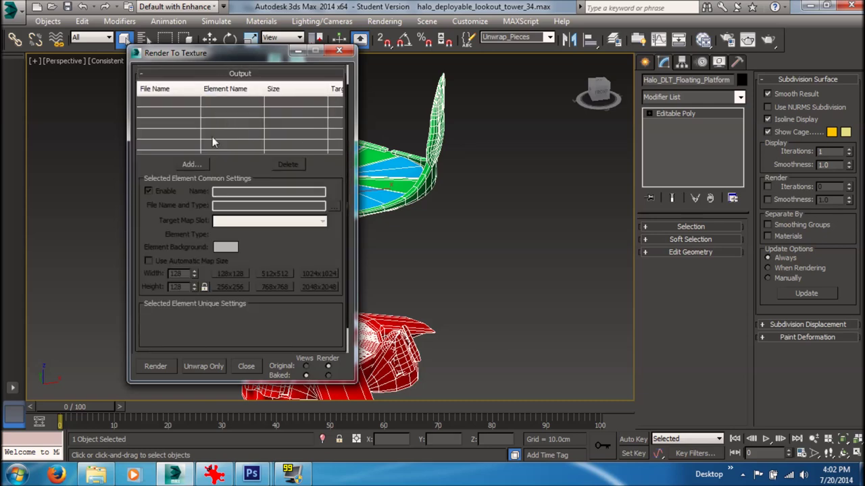
pyautogui.click(196, 164)
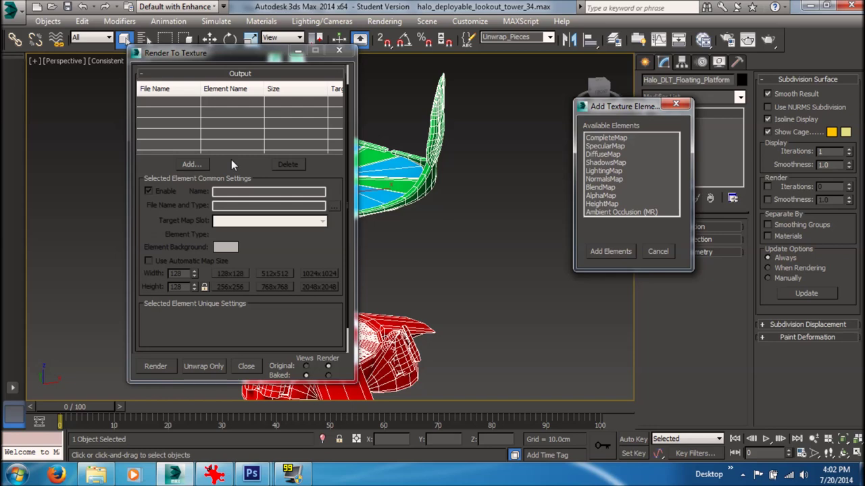
pyautogui.click(616, 155)
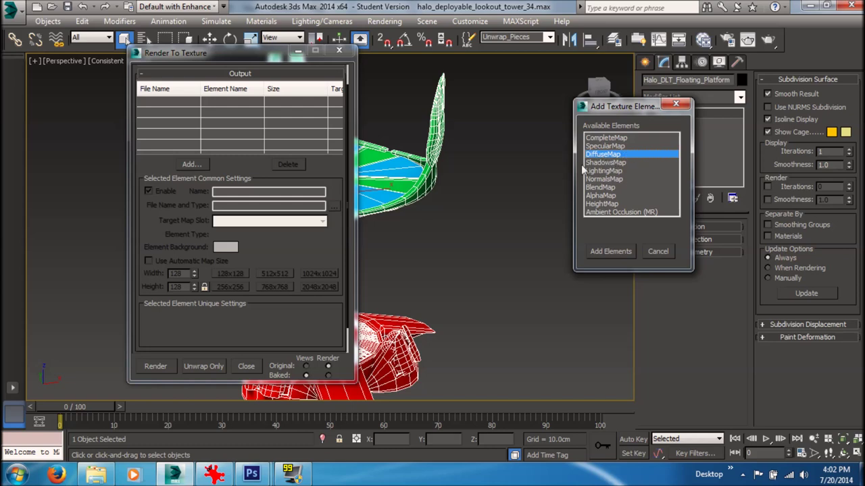
pyautogui.click(610, 252)
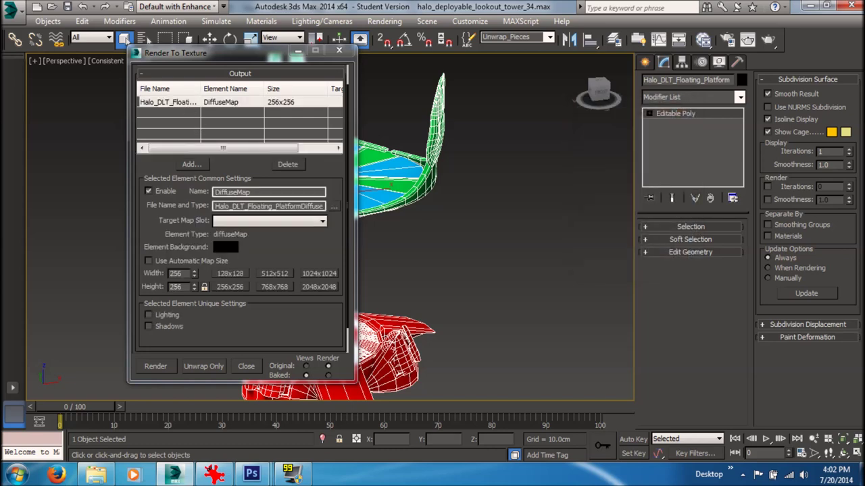
pyautogui.scroll(-2, 284, 251)
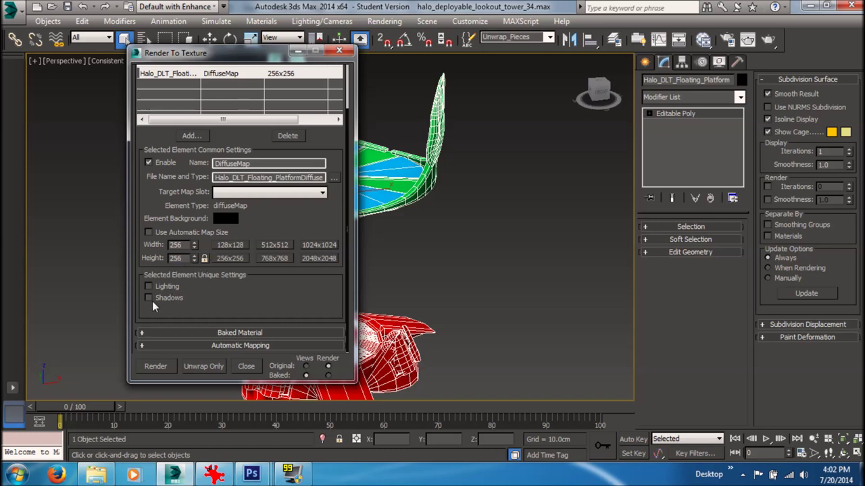
pyautogui.click(321, 262)
# Set the DiffuseMap output file to selection_mask on the Desktop as a Targa image, accepting 24 bits per pixel with compression
pyautogui.scroll(1, 311, 223)
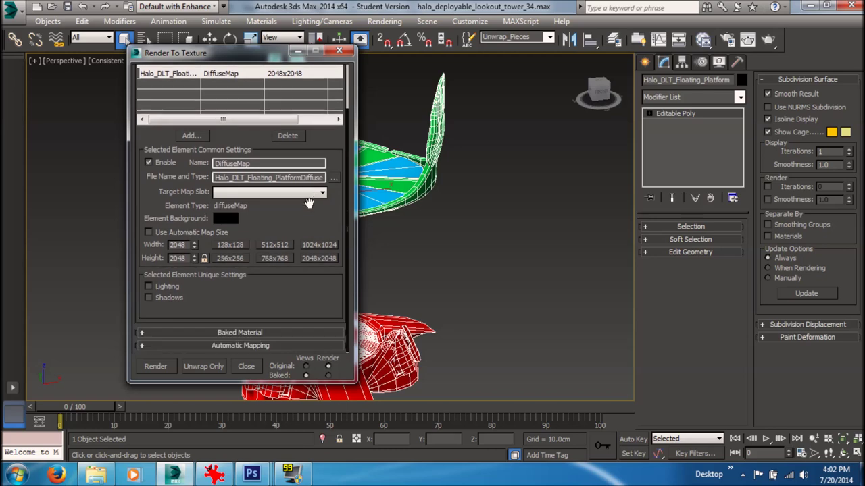
pyautogui.scroll(1, 310, 212)
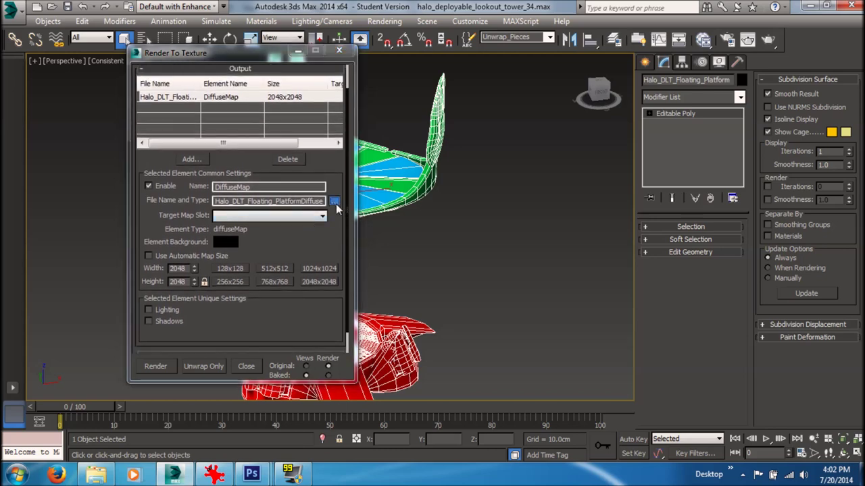
pyautogui.click(334, 202)
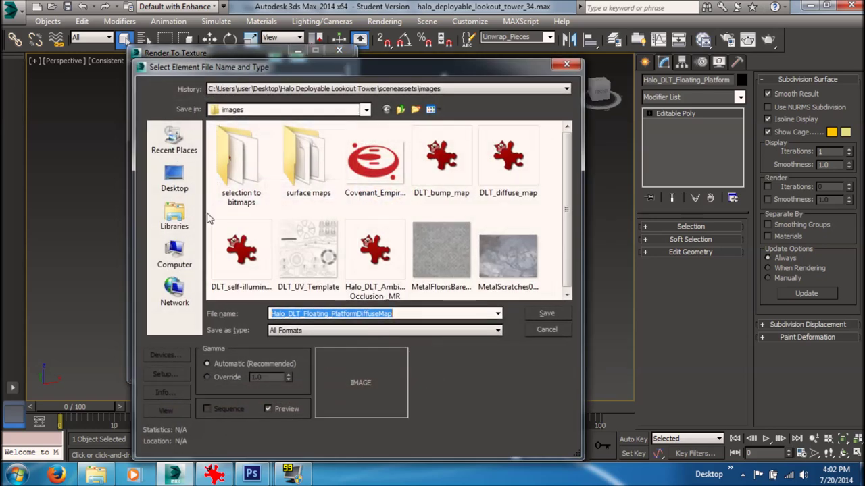
pyautogui.click(174, 179)
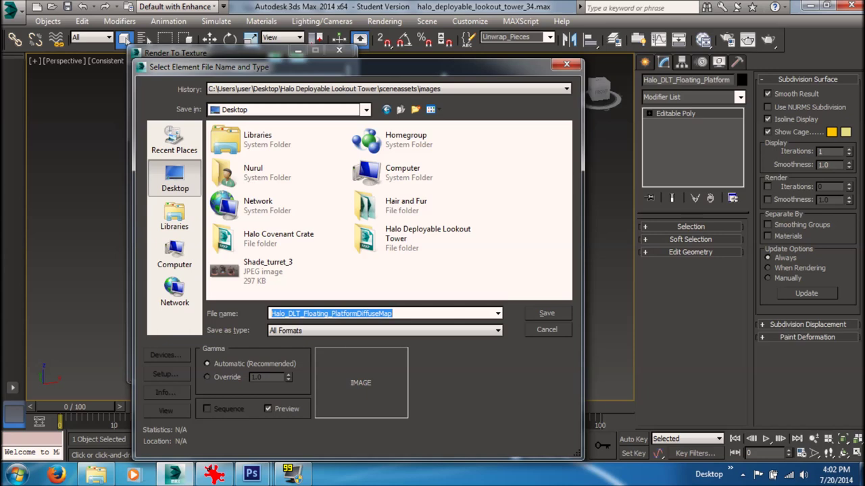
pyautogui.write('selection_mask')
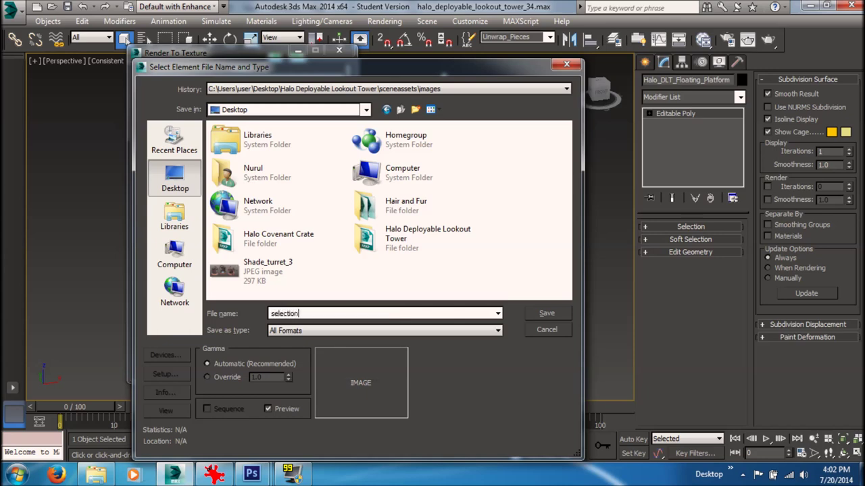
pyautogui.click(458, 330)
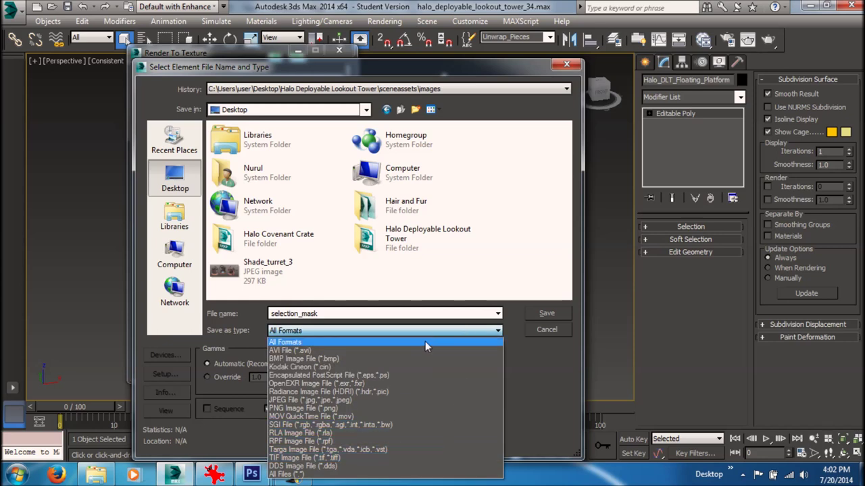
pyautogui.click(412, 449)
pyautogui.click(541, 315)
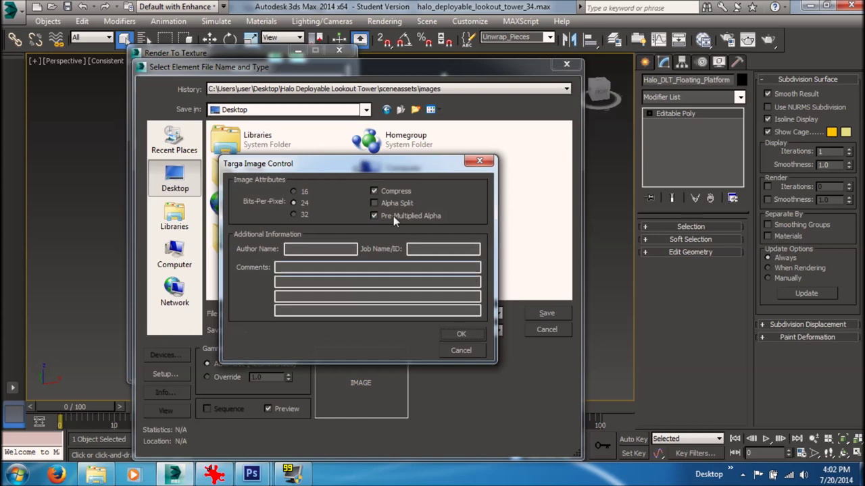
pyautogui.click(468, 333)
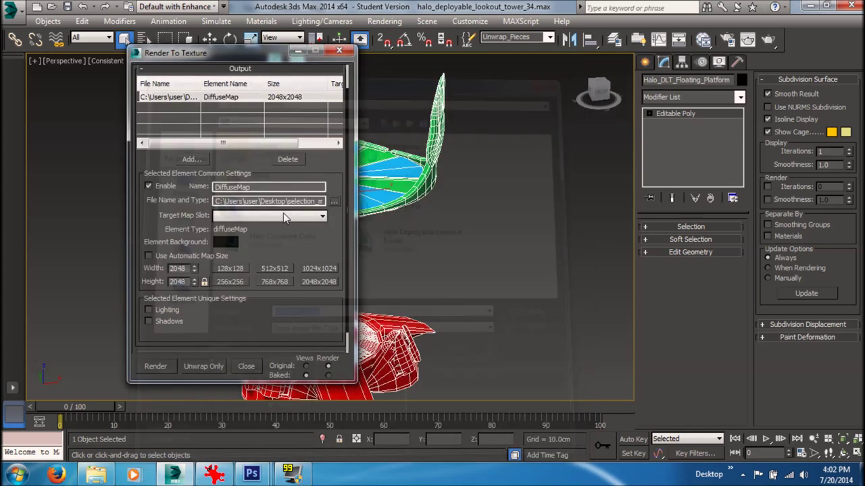
# Collapse the Output settings and move the Render To Texture dialog clear of the main toolbar
pyautogui.scroll(-1, 293, 253)
pyautogui.scroll(3, 294, 253)
pyautogui.click(240, 98)
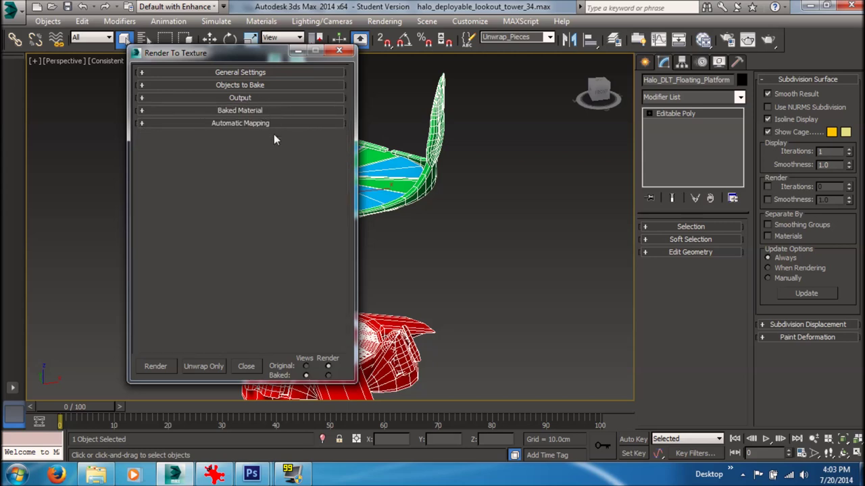
pyautogui.moveTo(263, 53); pyautogui.dragTo(634, 21)
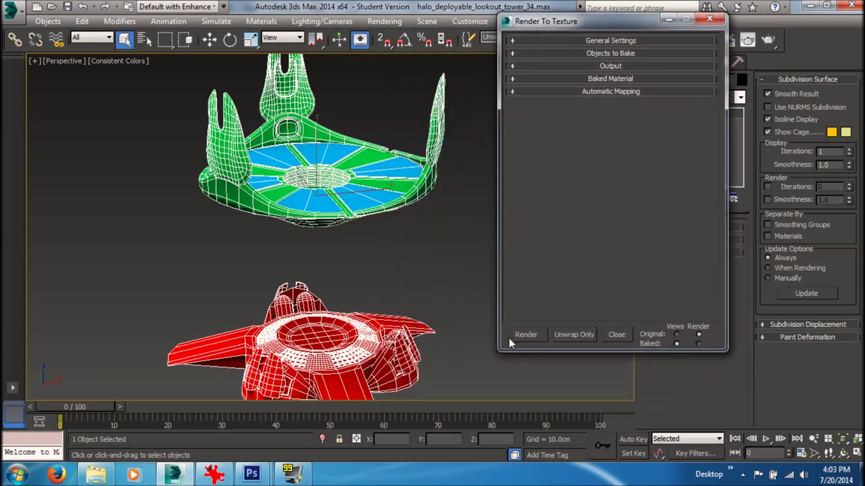
pyautogui.moveTo(565, 22); pyautogui.dragTo(81, 83)
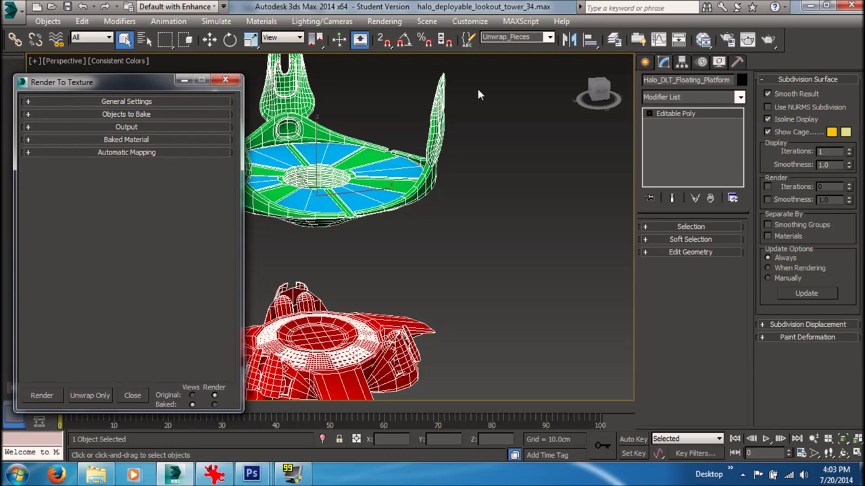
# Assign Default Scanline Renderer as the production renderer, check the advanced lighting selection and close Render Setup
pyautogui.click(727, 40)
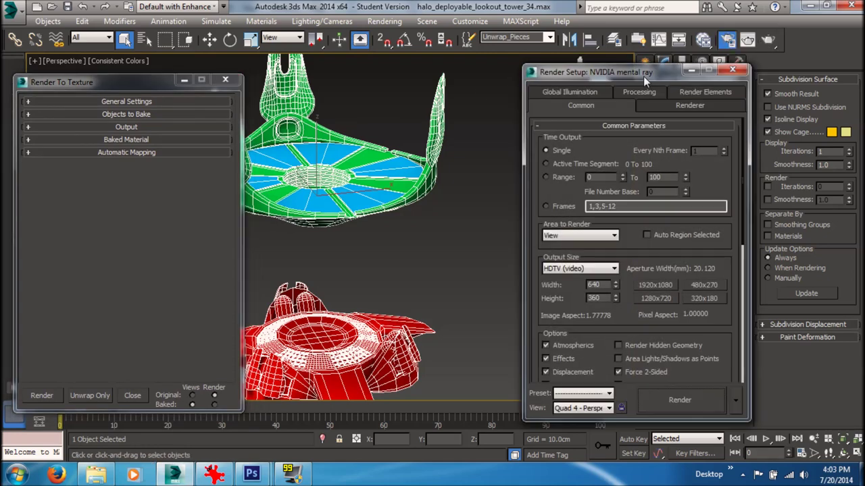
pyautogui.moveTo(643, 76); pyautogui.dragTo(641, 23)
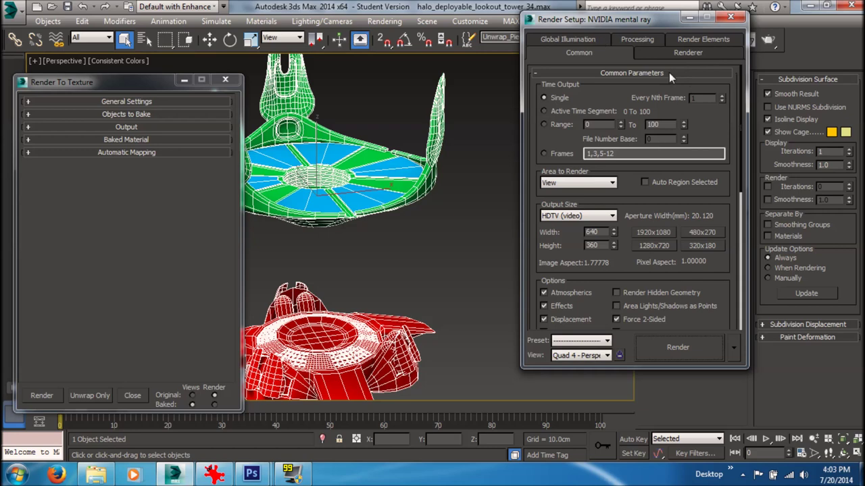
pyautogui.click(671, 73)
pyautogui.click(670, 111)
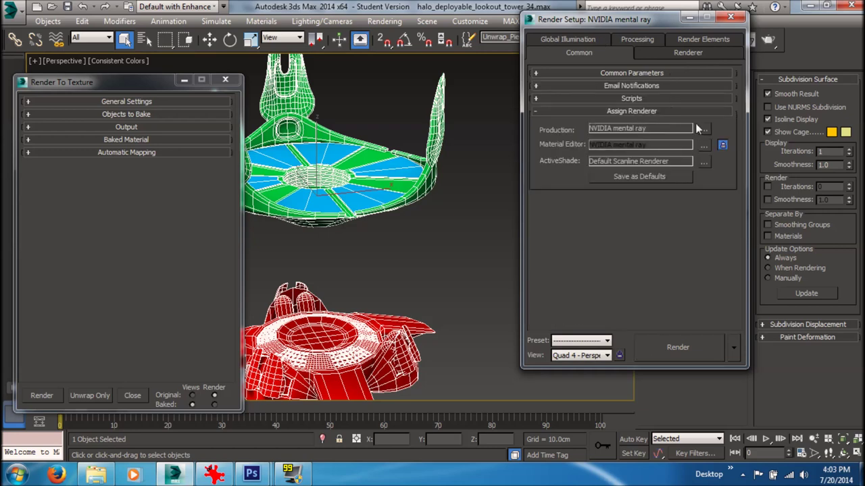
pyautogui.click(705, 129)
pyautogui.click(633, 115)
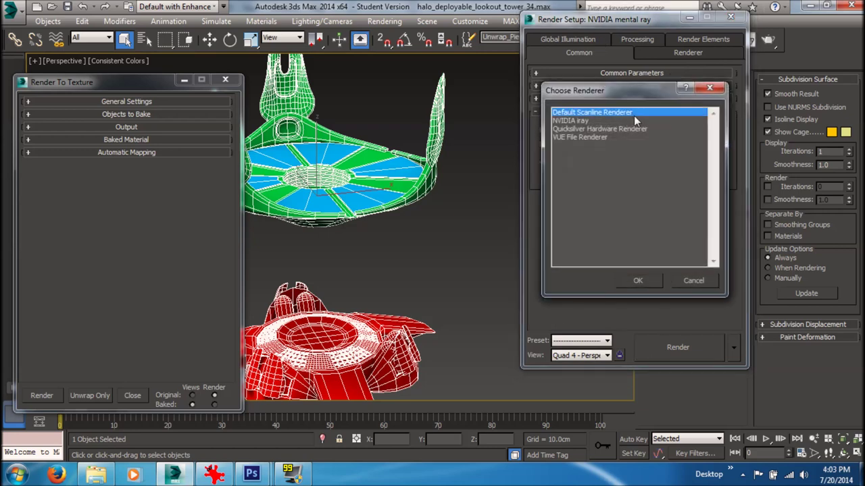
pyautogui.click(641, 285)
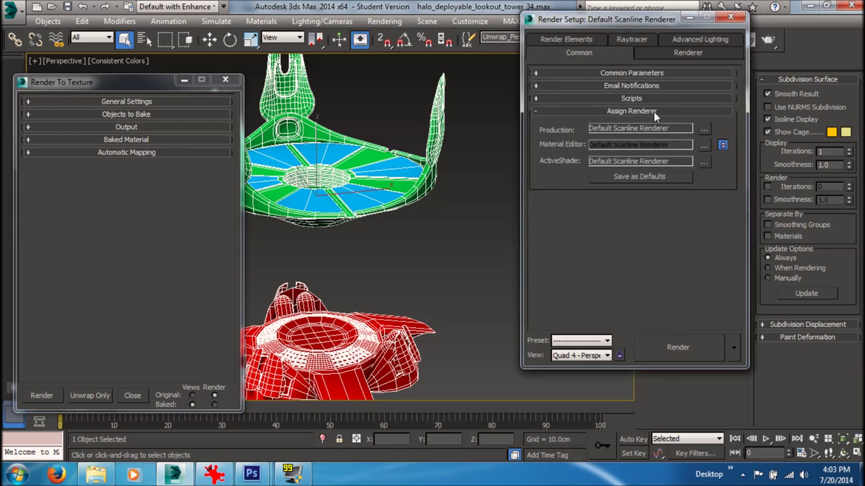
pyautogui.click(708, 39)
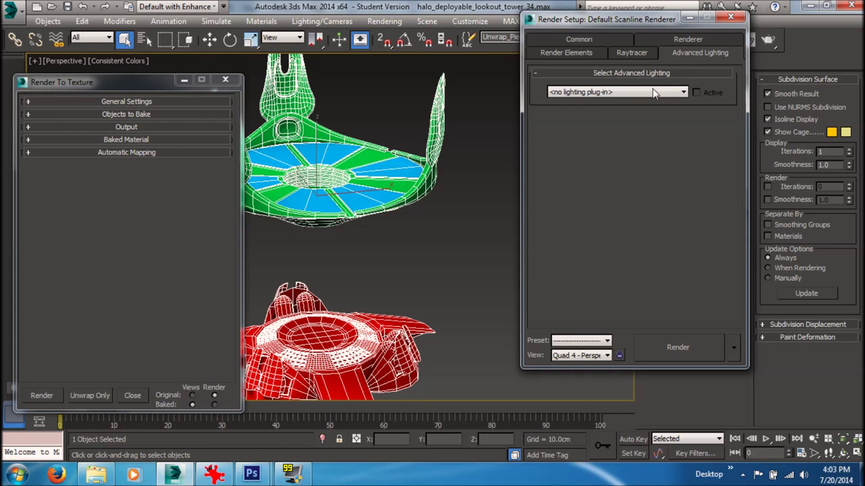
pyautogui.click(741, 19)
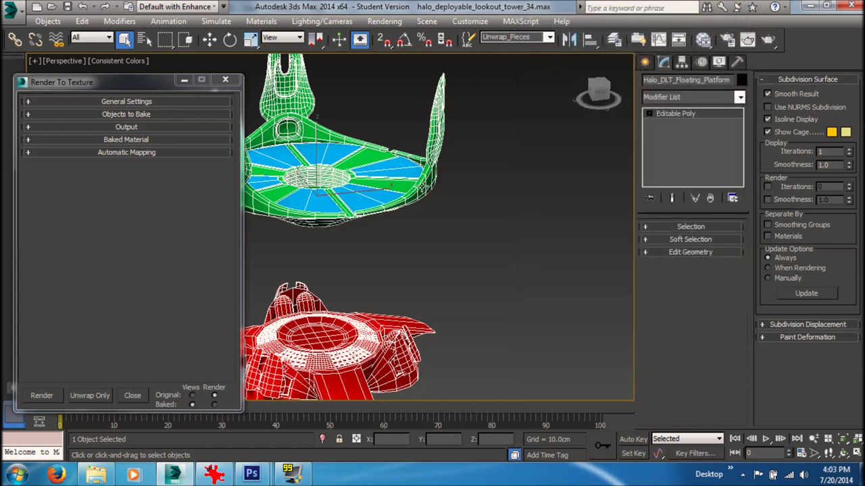
# Render the tower's DiffuseMap to texture, continuing without a target map slot
pyautogui.moveTo(160, 85); pyautogui.dragTo(201, 60)
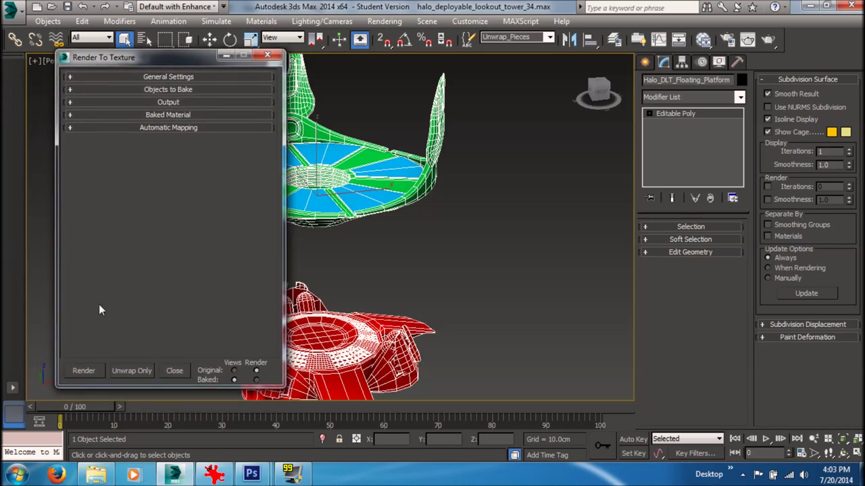
pyautogui.click(83, 370)
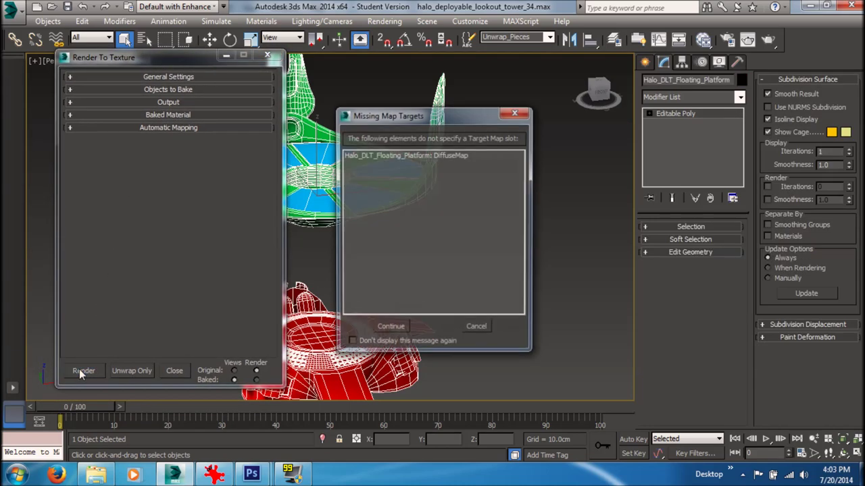
pyautogui.moveTo(443, 111); pyautogui.dragTo(484, 91)
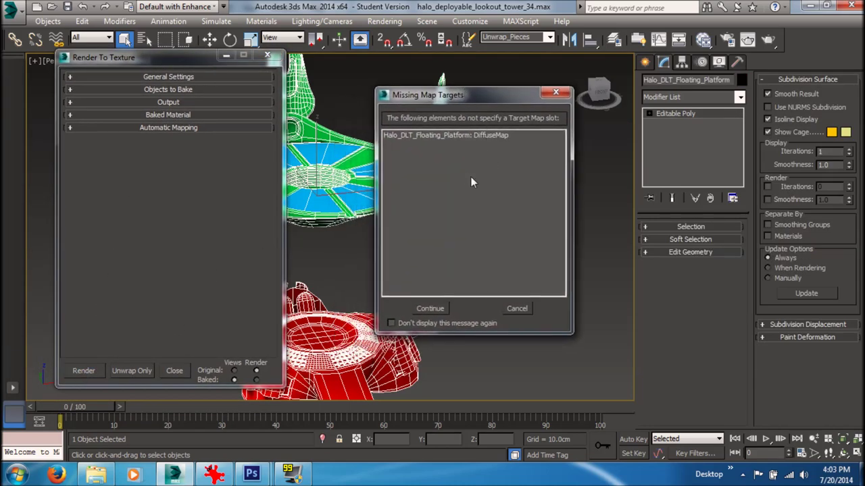
pyautogui.click(438, 309)
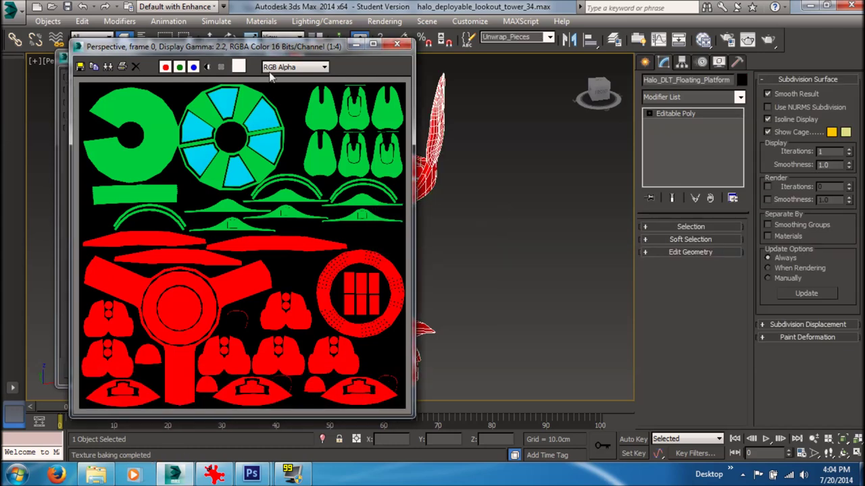
# Move the baked map's window aside and examine the coloured UV islands up close and as a whole
pyautogui.moveTo(257, 50); pyautogui.dragTo(193, 45)
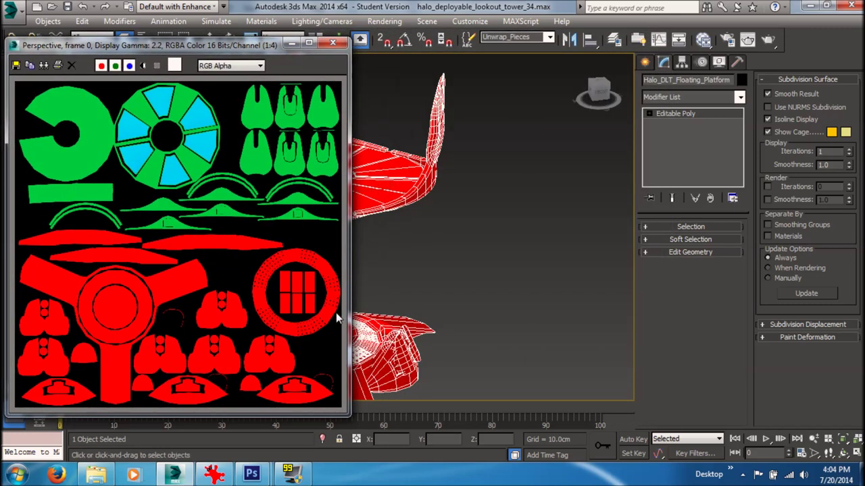
pyautogui.scroll(4, 189, 122)
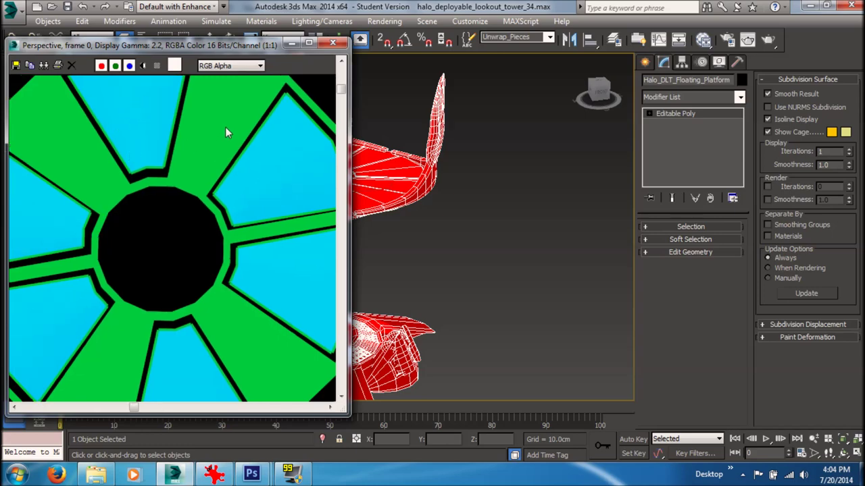
pyautogui.scroll(1, 111, 179)
pyautogui.scroll(-5, 118, 172)
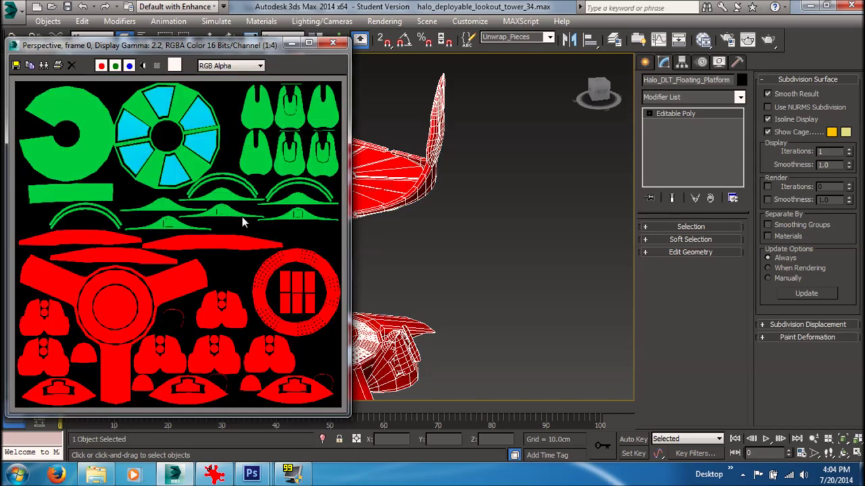
# Move the baked map's window clear of the Render To Texture dialog and switch to Photoshop's DLT_texture.psd
pyautogui.moveTo(252, 46); pyautogui.dragTo(600, 56)
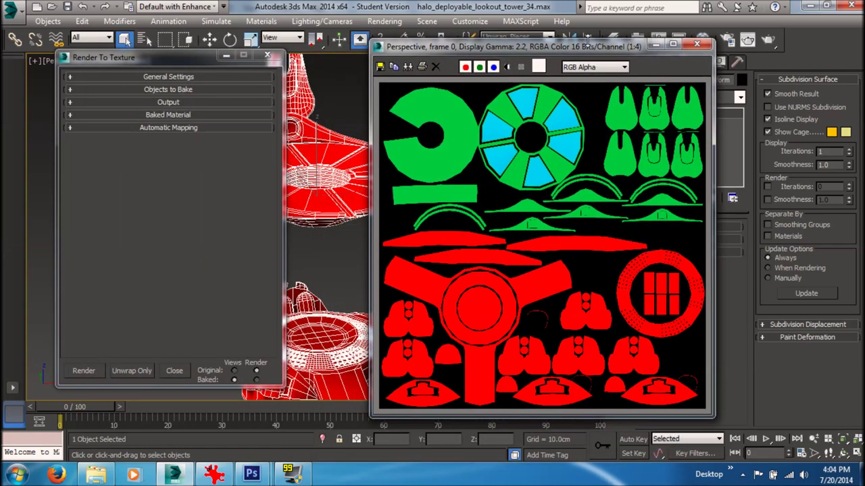
pyautogui.moveTo(589, 54); pyautogui.dragTo(577, 35)
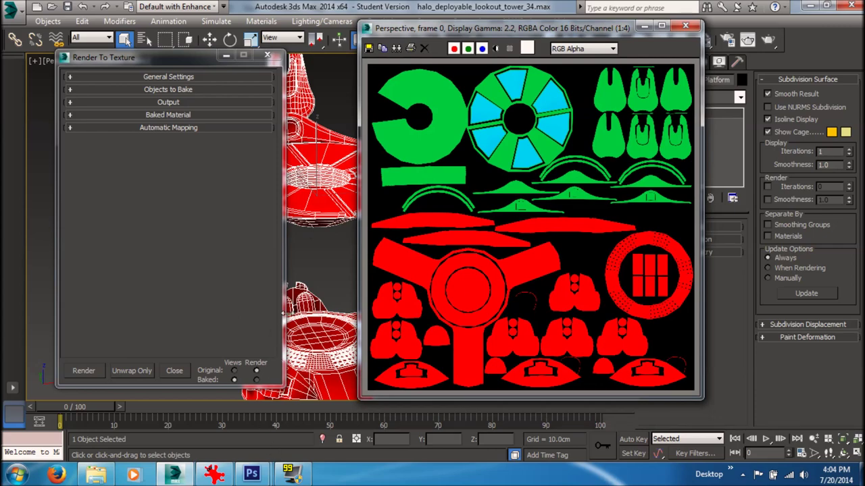
pyautogui.moveTo(251, 475)
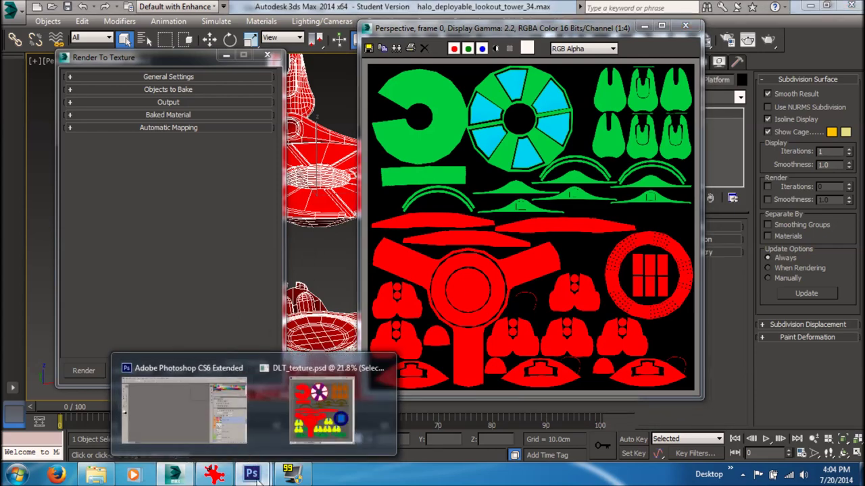
pyautogui.click(296, 420)
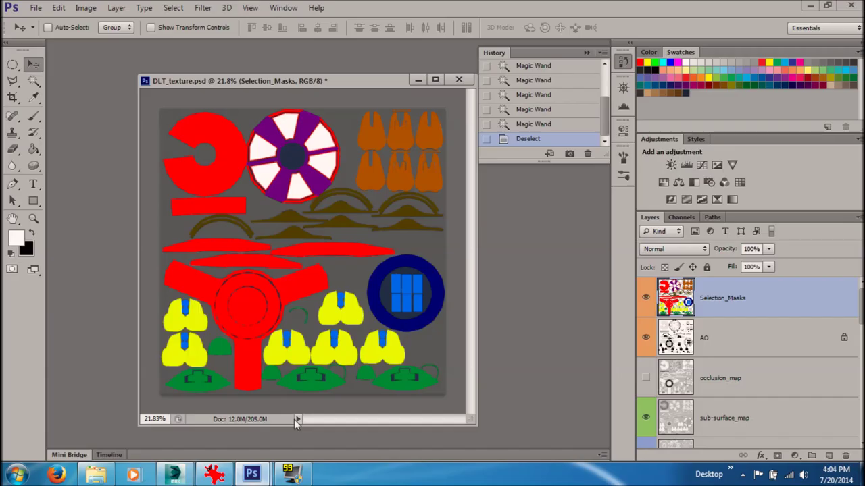
pyautogui.click(35, 7)
pyautogui.click(76, 35)
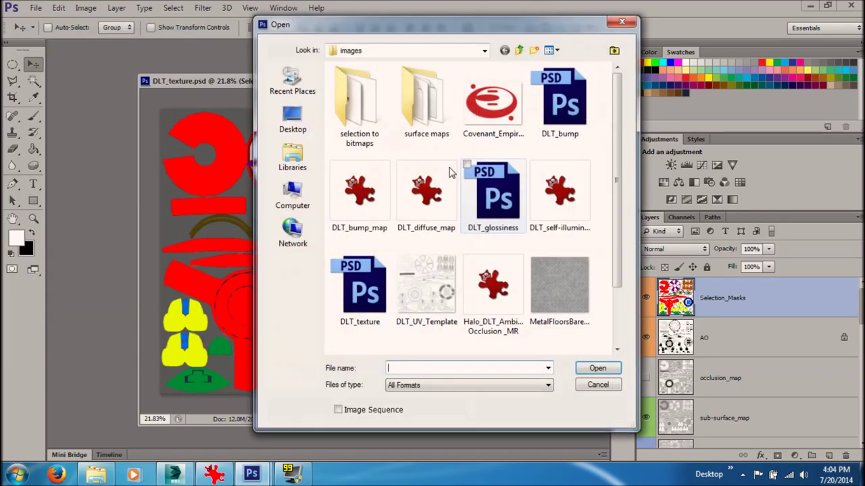
pyautogui.click(608, 386)
# Open the baked selection_mask Targa image from the Desktop
pyautogui.click(39, 7)
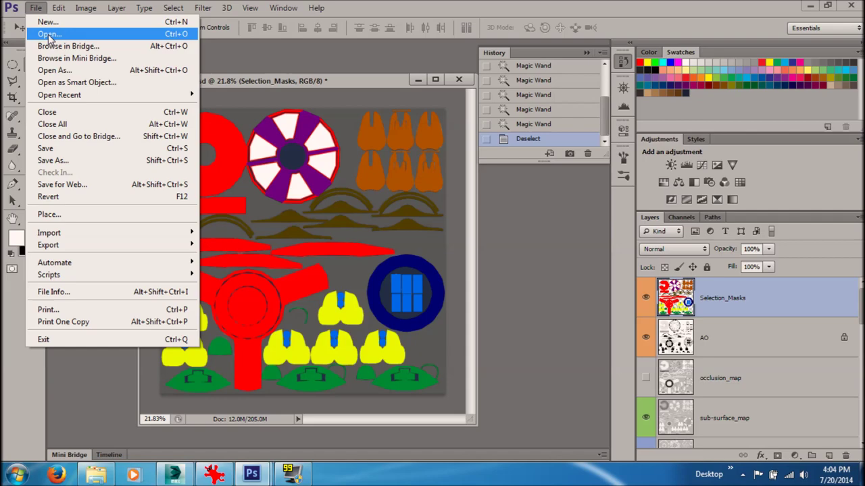
pyautogui.click(48, 34)
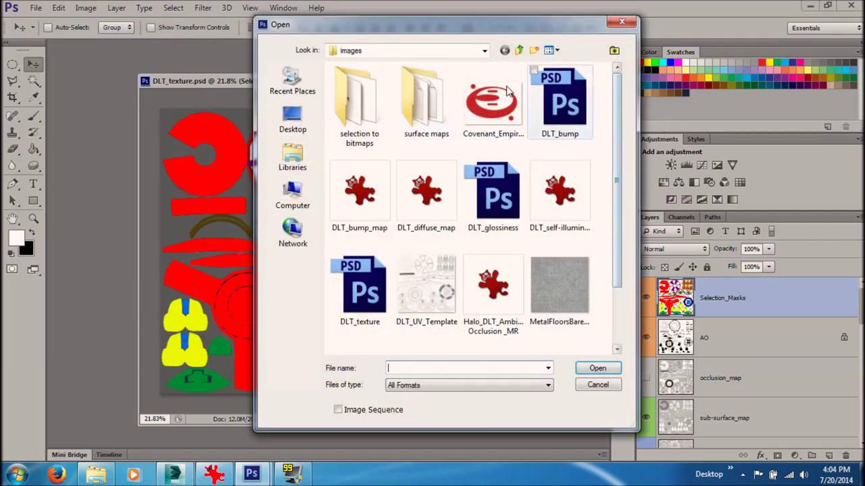
pyautogui.click(293, 118)
pyautogui.moveTo(617, 211); pyautogui.dragTo(617, 238)
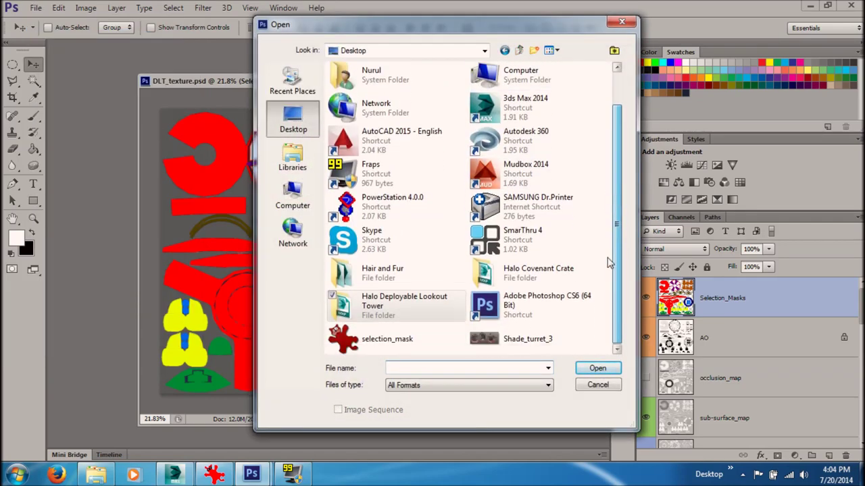
pyautogui.click(391, 338)
pyautogui.click(595, 369)
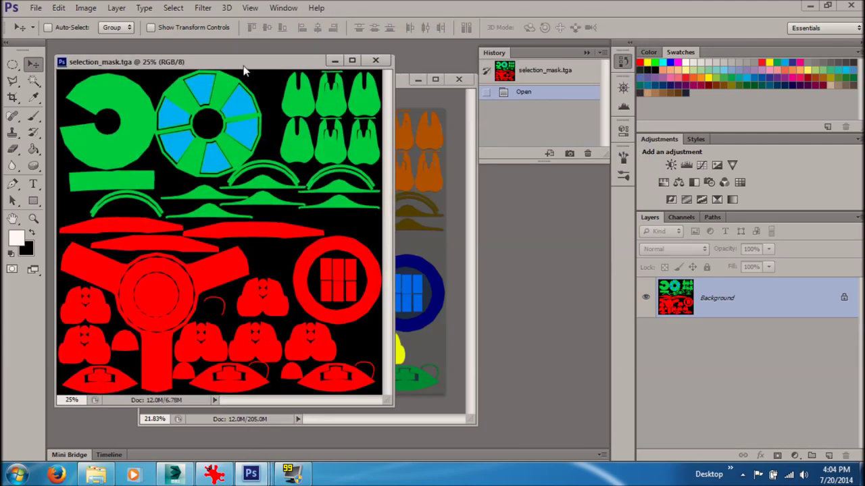
# Reposition the selection_mask.tga window and convert its locked Background into the regular layer Layer 0
pyautogui.moveTo(235, 63); pyautogui.dragTo(287, 59)
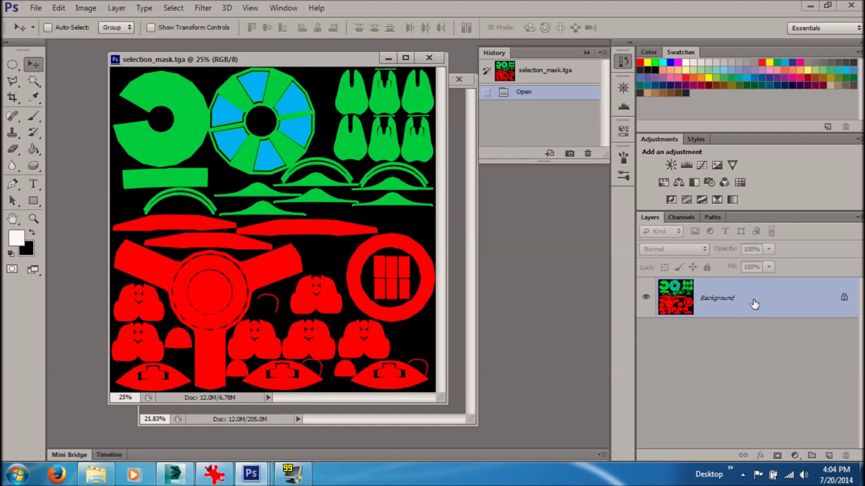
pyautogui.doubleClick(846, 300)
pyautogui.press('Return')
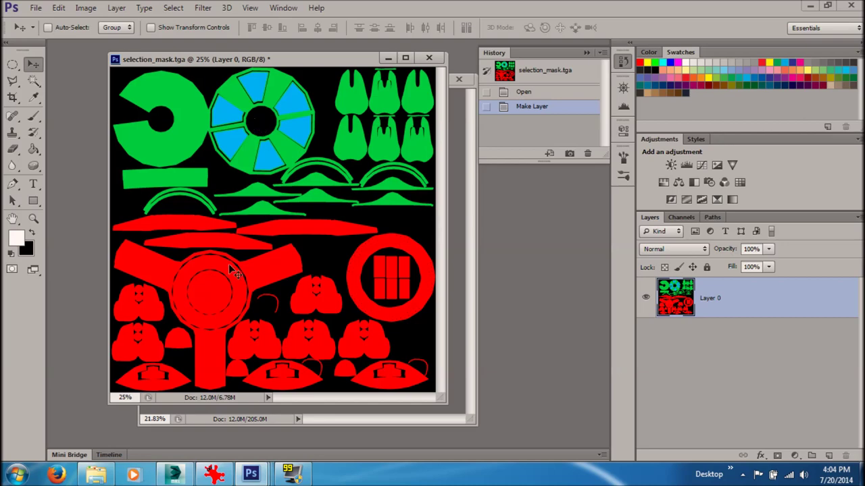
# Switch to 3ds Max, clear the baked map and Render To Texture windows from the viewport, and examine the floating platform's floor panels
pyautogui.click(190, 477)
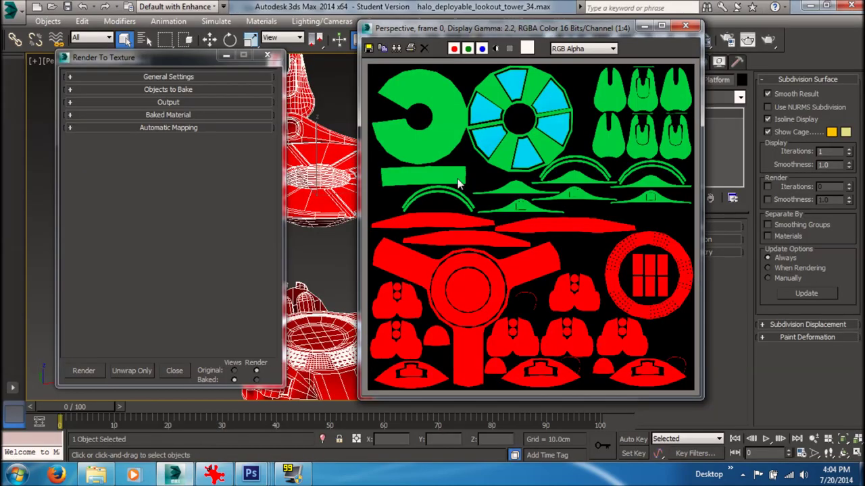
pyautogui.click(644, 26)
pyautogui.moveTo(179, 60); pyautogui.dragTo(86, 90)
pyautogui.moveTo(425, 146); pyautogui.dragTo(395, 173, button='middle')
pyautogui.scroll(3, 425, 196)
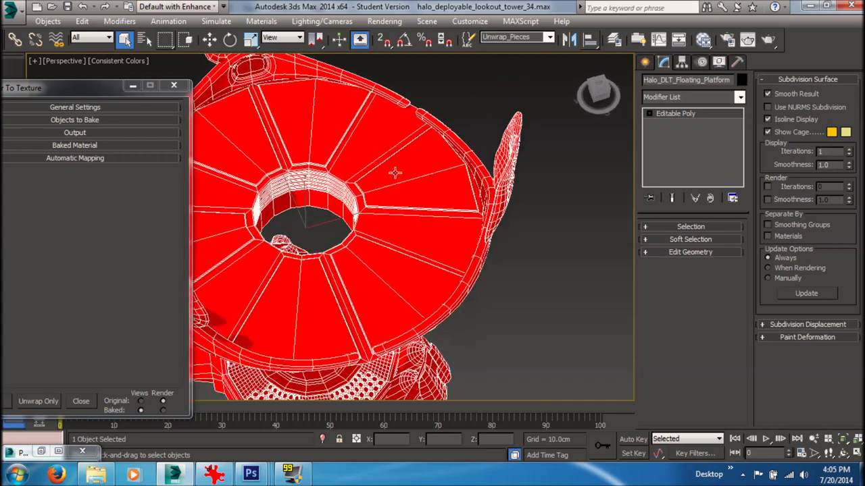
pyautogui.keyDown('alt'); pyautogui.moveTo(376, 146); pyautogui.dragTo(345, 138, button='middle'); pyautogui.keyUp('alt')
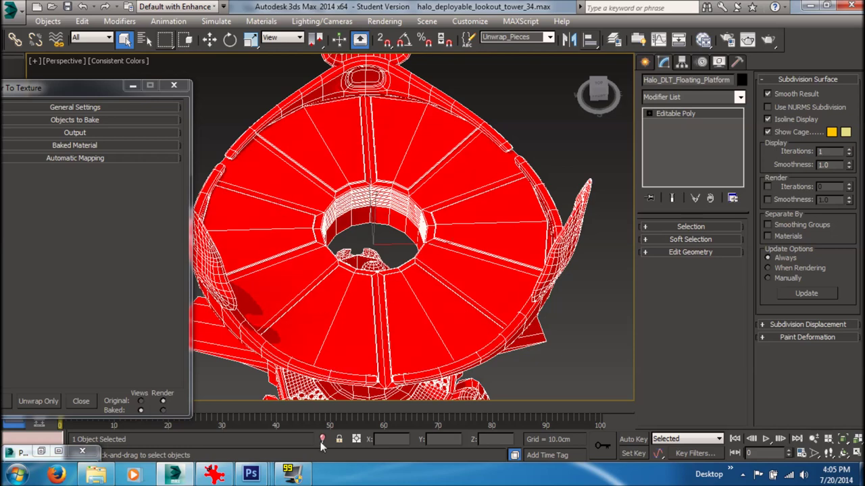
# Return to selection_mask.tga in Photoshop and select the blue platform panels on Layer 0 with the Magic Wand
pyautogui.moveTo(250, 474)
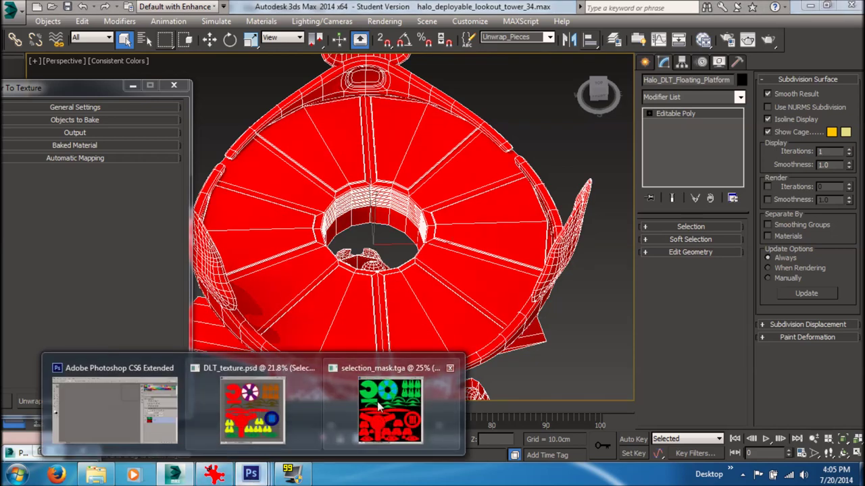
pyautogui.click(389, 409)
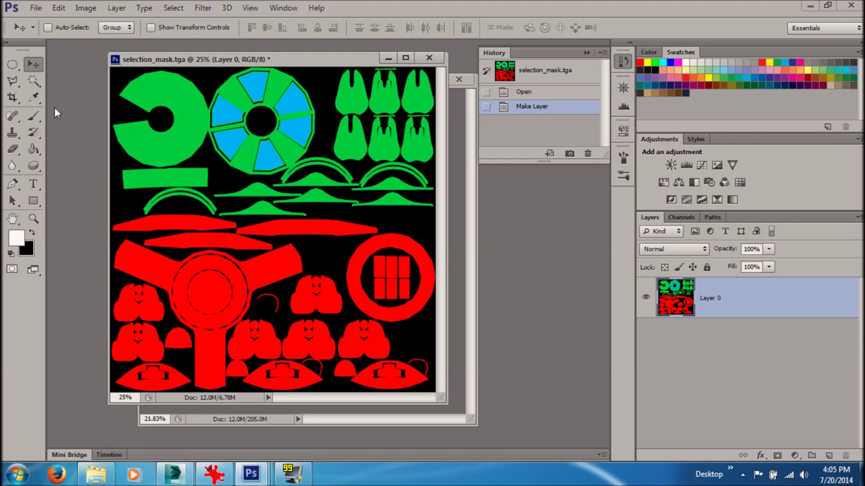
pyautogui.click(35, 81)
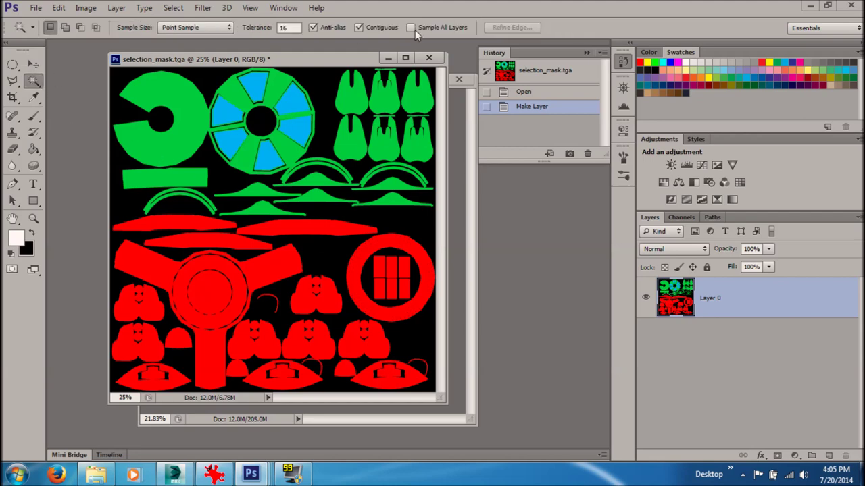
pyautogui.click(255, 89)
pyautogui.keyDown('alt'); pyautogui.scroll(5, 156, 146); pyautogui.keyUp('alt')
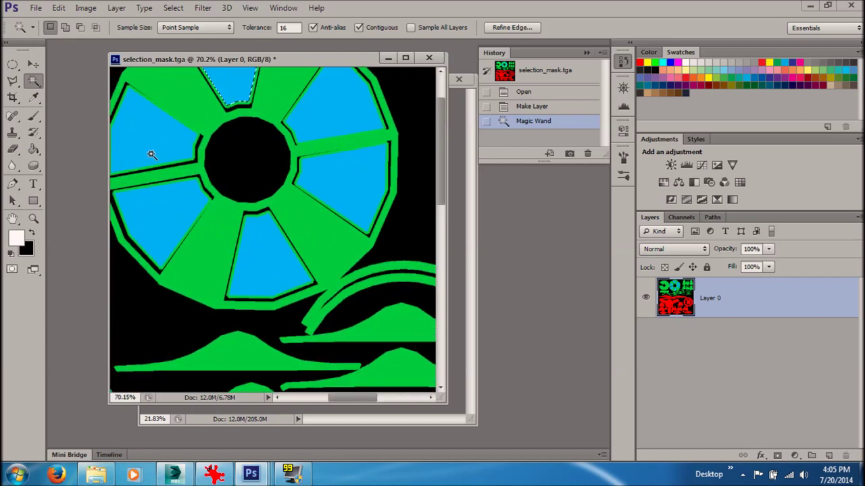
pyautogui.keyDown('shift'); pyautogui.click(164, 141); pyautogui.keyUp('shift')
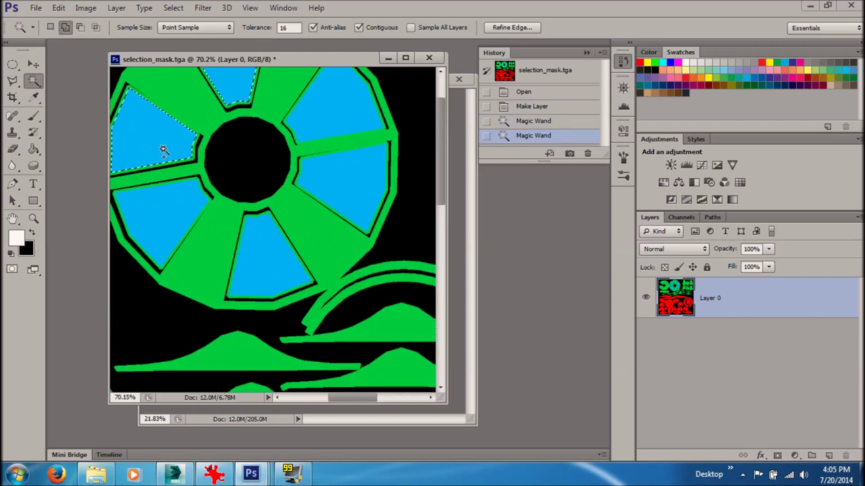
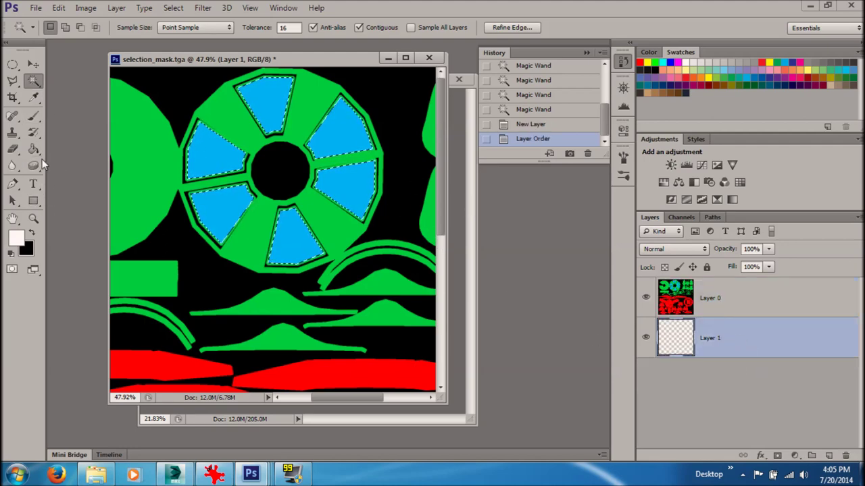
# Set the foreground colour to grey 7e7e7e and fill the selected panel areas on Layer 1 with the Paint Bucket
pyautogui.press('i')
pyautogui.click(17, 239)
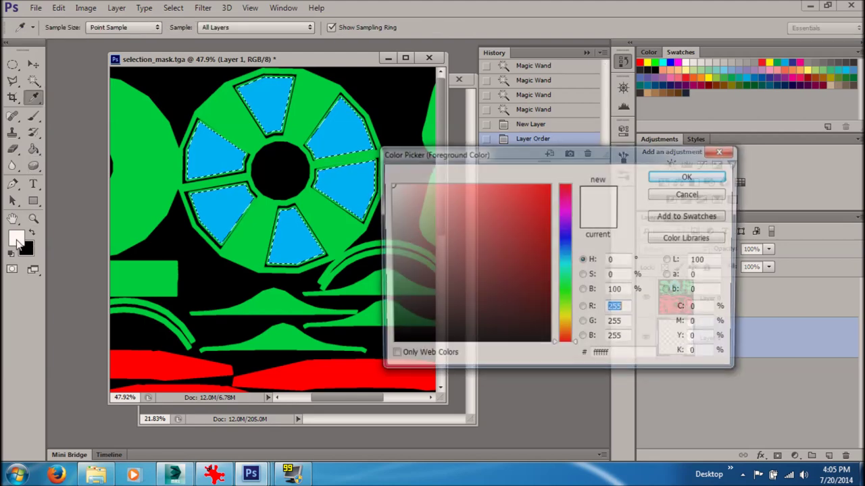
pyautogui.moveTo(393, 250); pyautogui.dragTo(388, 265)
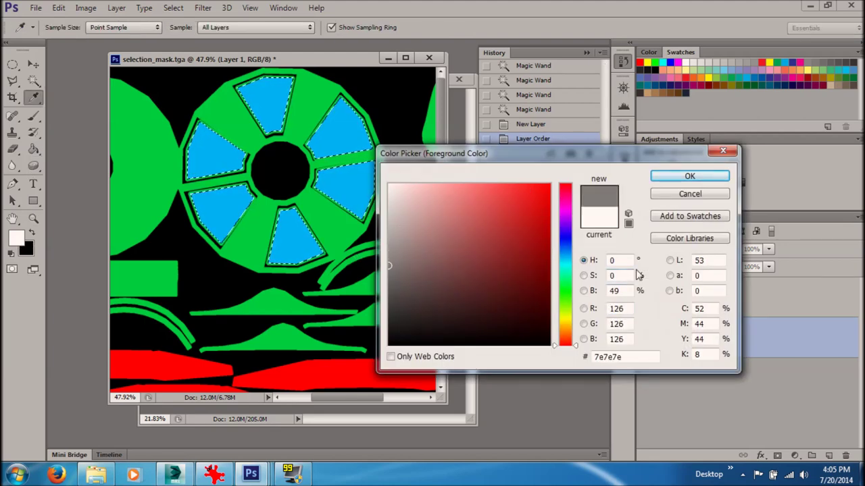
pyautogui.click(689, 176)
pyautogui.press('g')
pyautogui.click(335, 145)
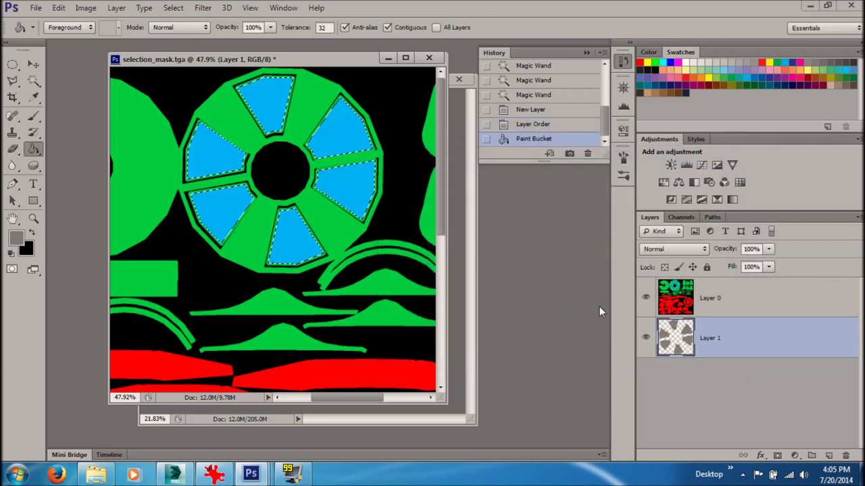
# Hide Layer 0 to isolate the grey panels on Layer 1 and clear the selection
pyautogui.click(645, 297)
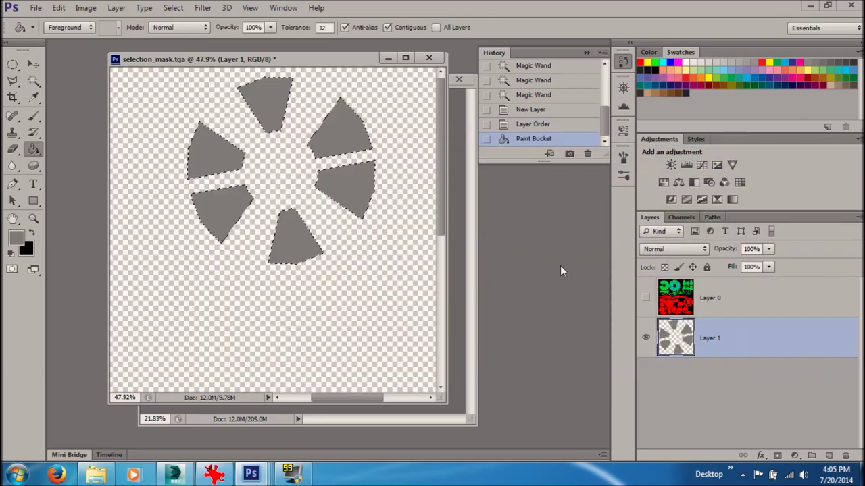
pyautogui.click(33, 63)
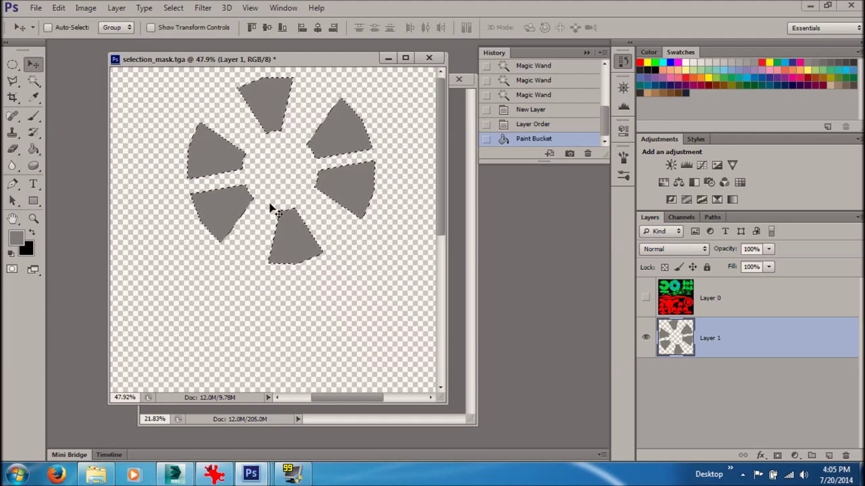
pyautogui.hotkey('ctrl', 'd')
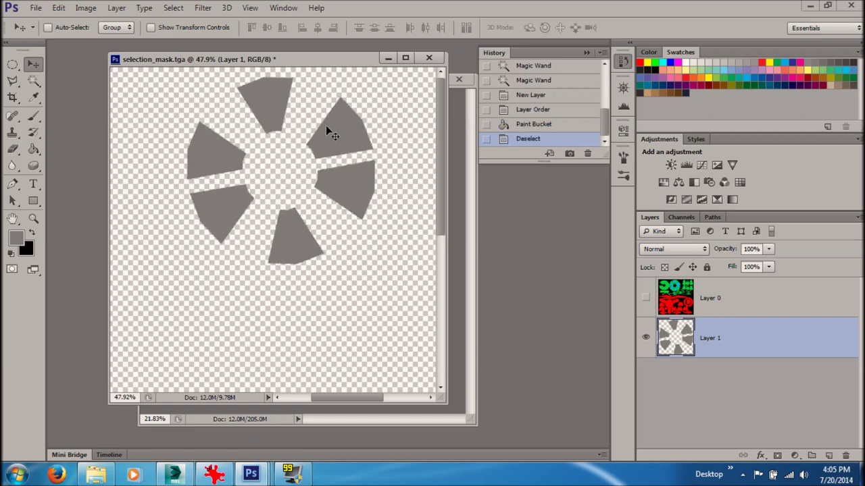
# Check the platform in 3ds Max, return to selection_mask.tga in Photoshop, and make Layer 0 active and visible again
pyautogui.click(174, 475)
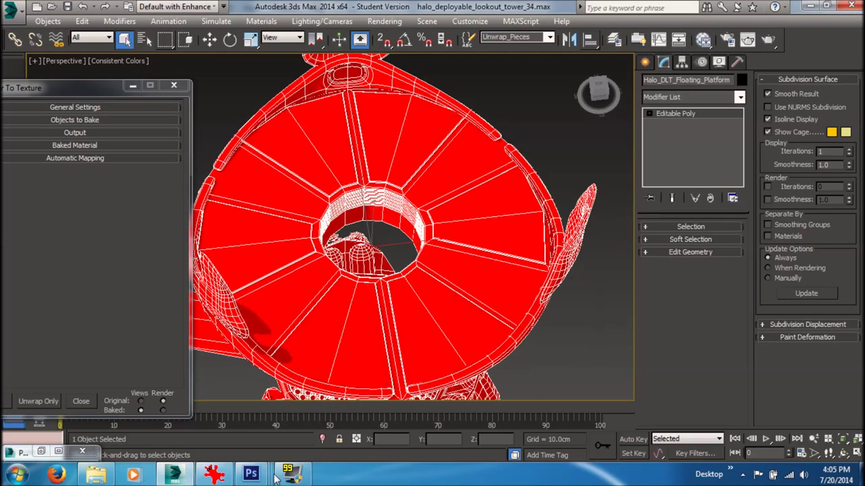
pyautogui.moveTo(251, 474)
pyautogui.click(394, 406)
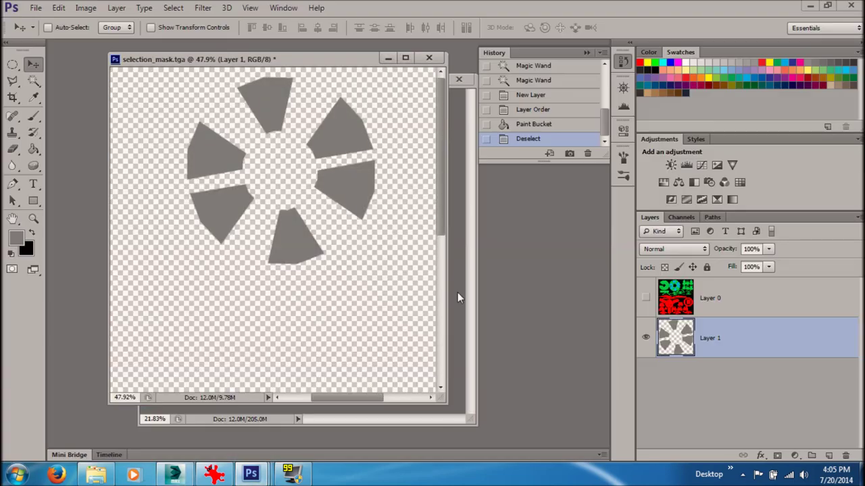
pyautogui.click(731, 299)
pyautogui.click(645, 298)
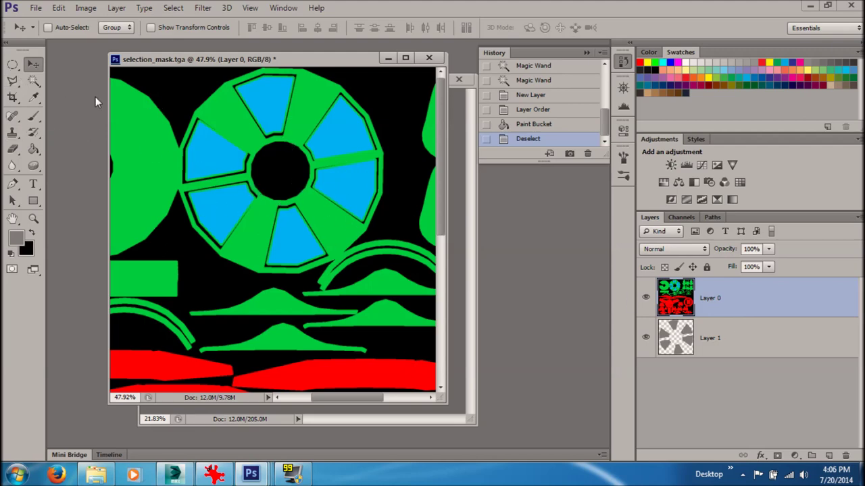
# Look over the coloured mask areas and minimise the selection_mask.tga window to bring DLT_texture.psd into view
pyautogui.moveTo(236, 88); pyautogui.dragTo(246, 89)
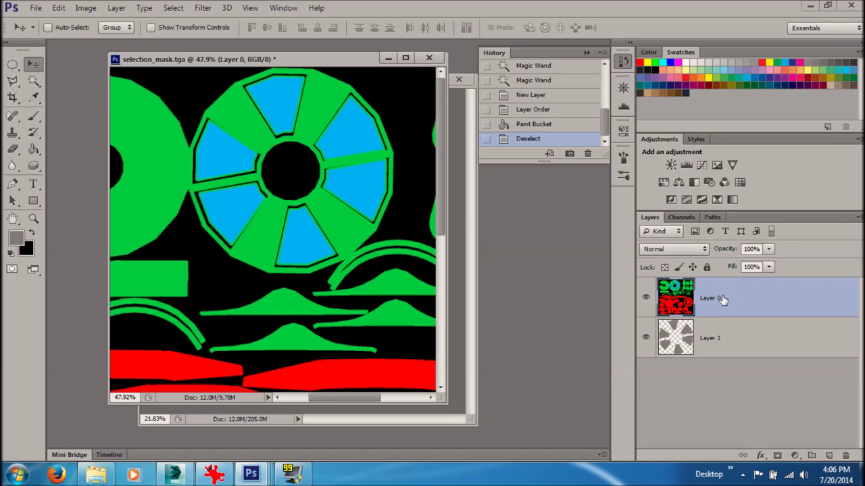
pyautogui.keyDown('alt'); pyautogui.scroll(-4, 297, 145); pyautogui.keyUp('alt')
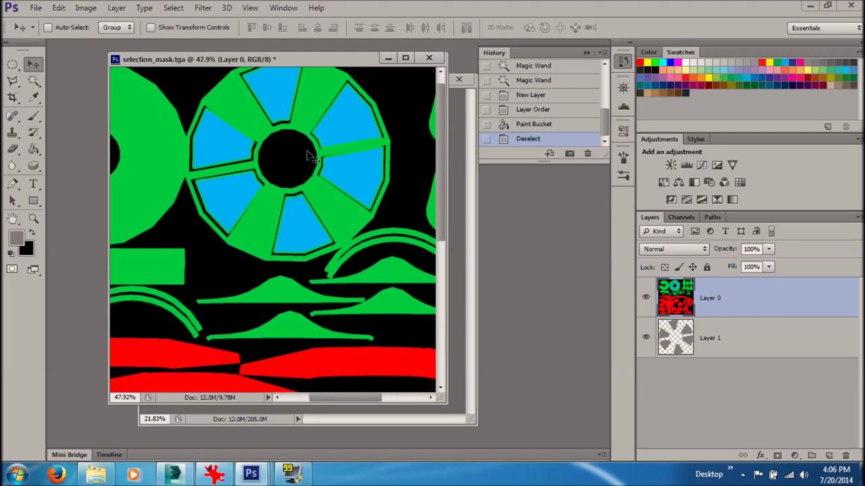
pyautogui.click(389, 60)
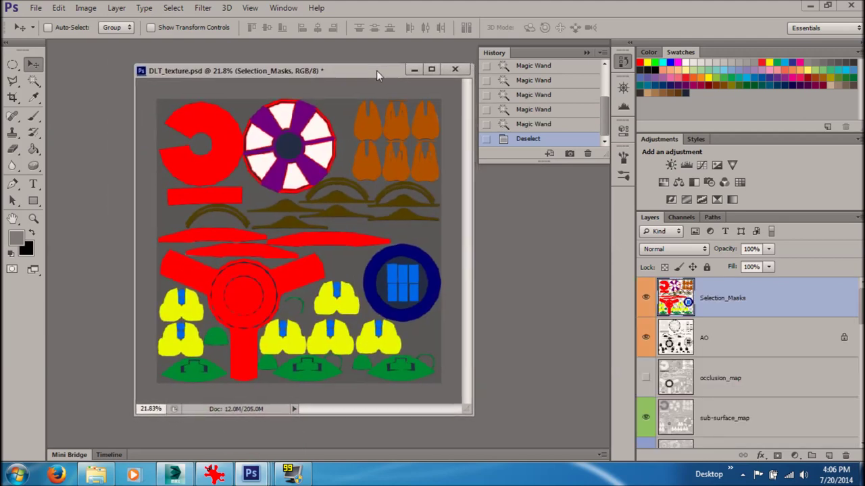
# Switch to 3ds Max, minimise the Render To Texture dialog and view the whole lookout tower
pyautogui.click(174, 474)
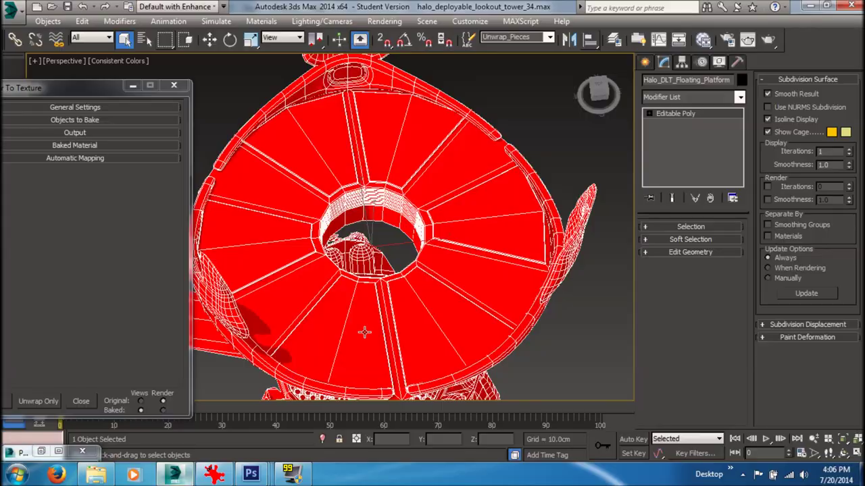
pyautogui.click(136, 88)
pyautogui.moveTo(322, 184); pyautogui.dragTo(320, 175, button='middle')
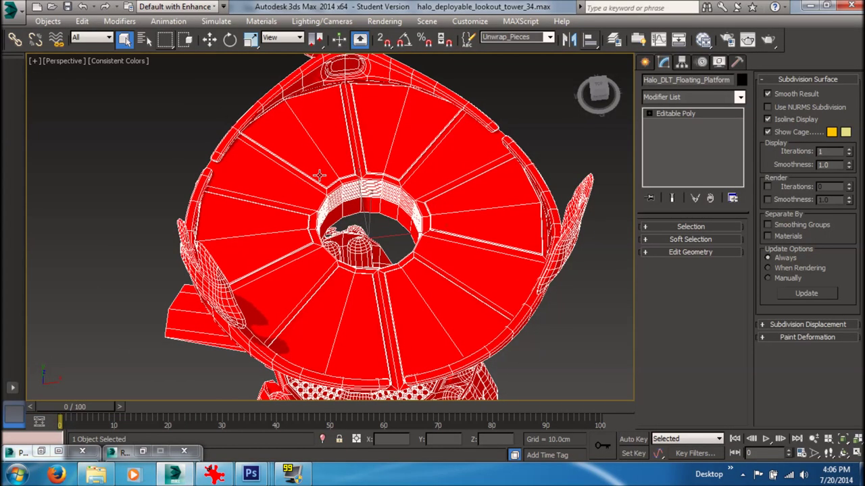
pyautogui.scroll(-8, 561, 236)
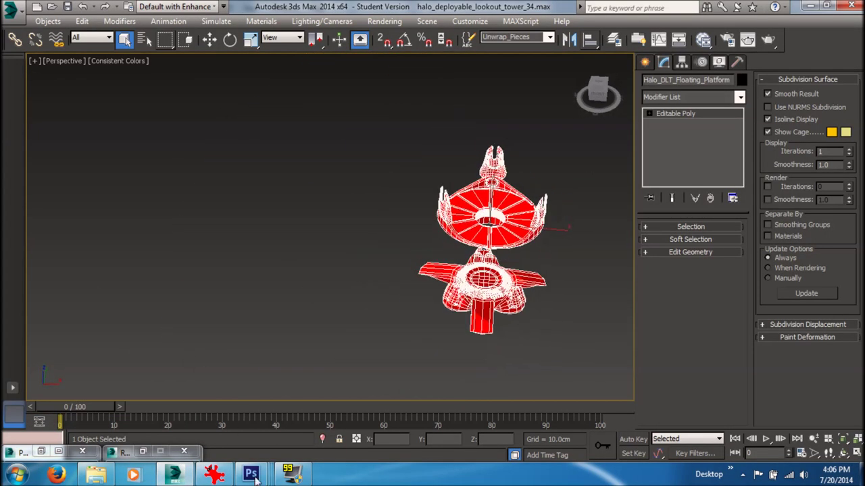
# Switch to DLT_texture.psd in Photoshop and hide the Selection_Masks layer
pyautogui.click(220, 473)
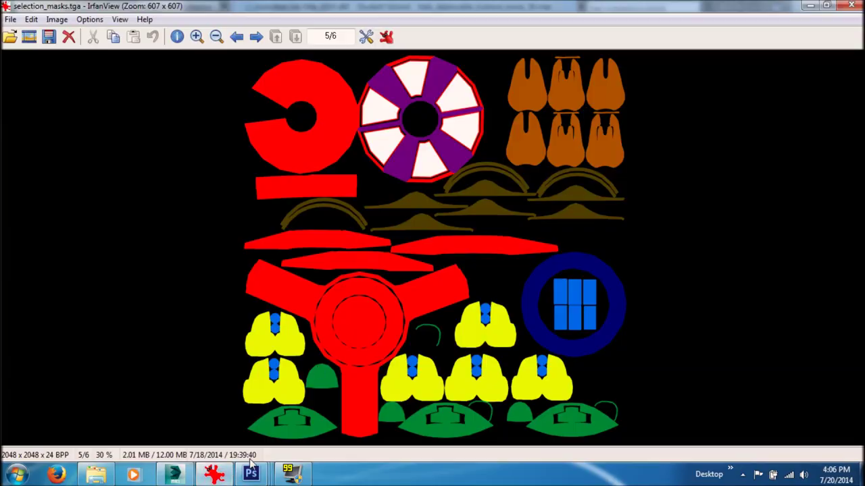
pyautogui.moveTo(250, 474)
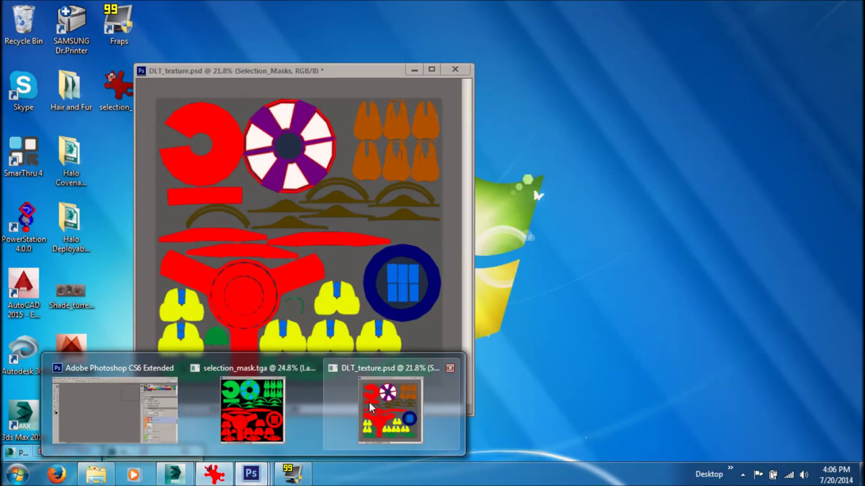
pyautogui.click(369, 402)
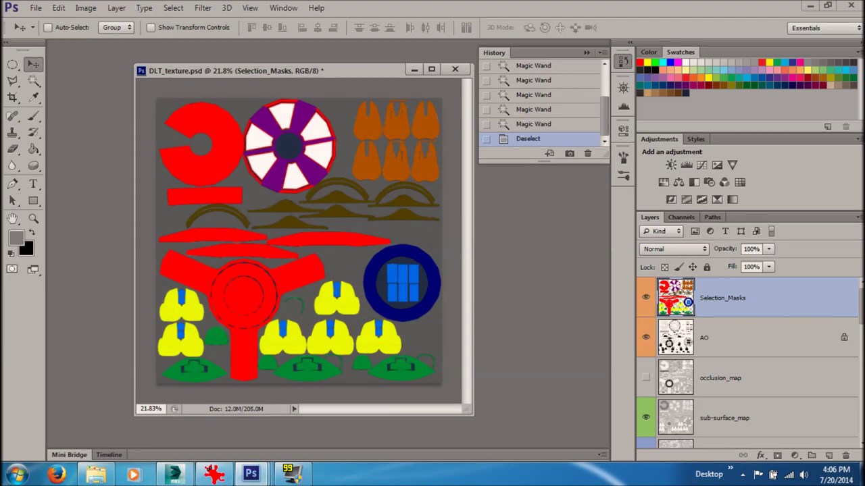
pyautogui.click(646, 298)
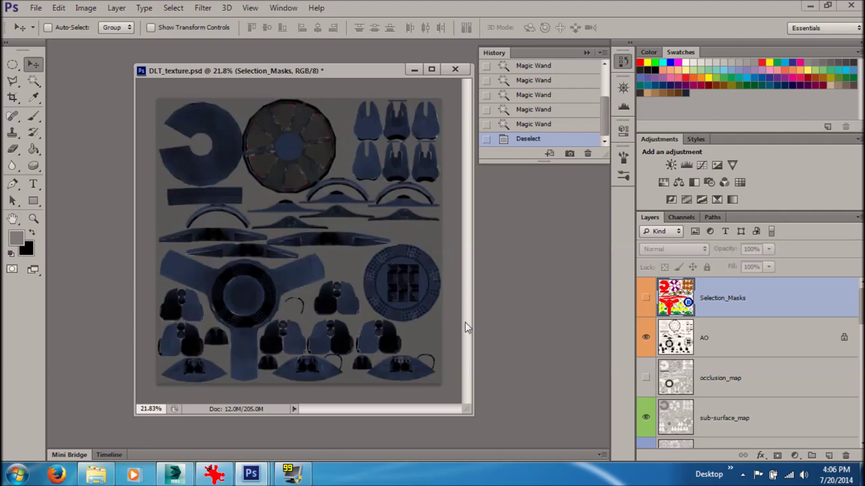
# Examine the round platform's texture up close, comparing it with the Selection_Masks layer shown and hidden, and return to the whole texture sheet
pyautogui.keyDown('alt'); pyautogui.scroll(2, 331, 229); pyautogui.keyUp('alt')
pyautogui.keyDown('alt'); pyautogui.scroll(2, 300, 184); pyautogui.keyUp('alt')
pyautogui.moveTo(333, 259)
pyautogui.mouseDown()
pyautogui.moveTo(365, 142)
pyautogui.moveTo(330, 180)
pyautogui.moveTo(309, 171)
pyautogui.moveTo(274, 236)
pyautogui.moveTo(332, 258)
pyautogui.mouseUp()
pyautogui.keyDown('alt'); pyautogui.scroll(3, 320, 204); pyautogui.keyUp('alt')
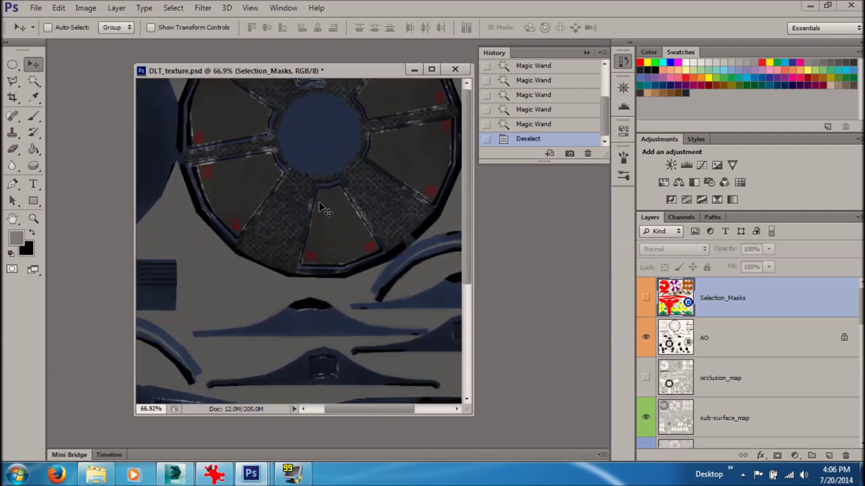
pyautogui.keyDown('alt'); pyautogui.scroll(1, 323, 210); pyautogui.keyUp('alt')
pyautogui.moveTo(322, 248); pyautogui.dragTo(340, 277)
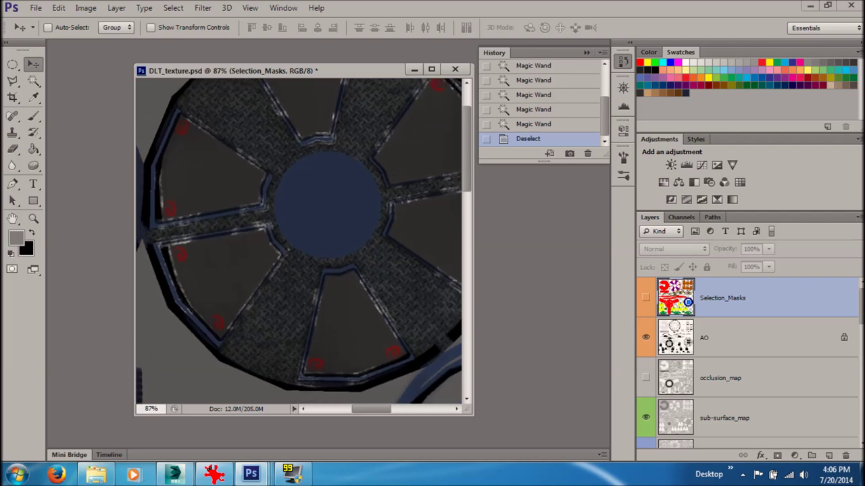
pyautogui.click(646, 301)
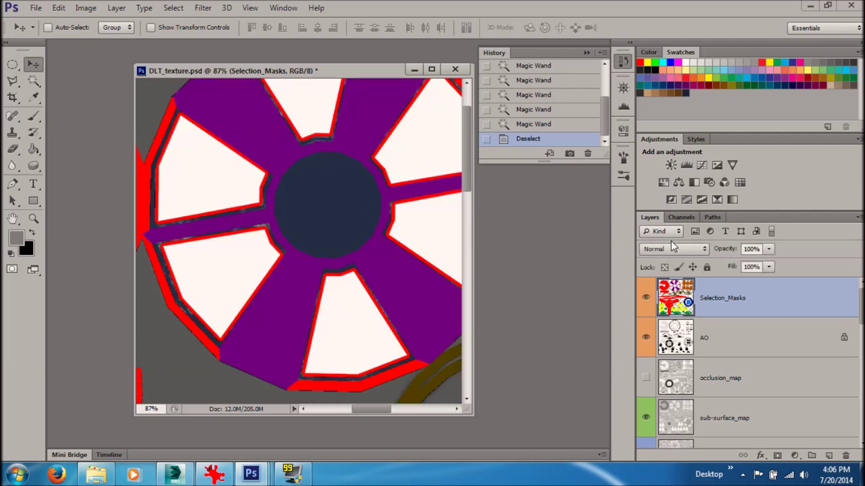
pyautogui.click(645, 301)
pyautogui.moveTo(334, 163); pyautogui.dragTo(350, 179)
pyautogui.hotkey('ctrl', '0')
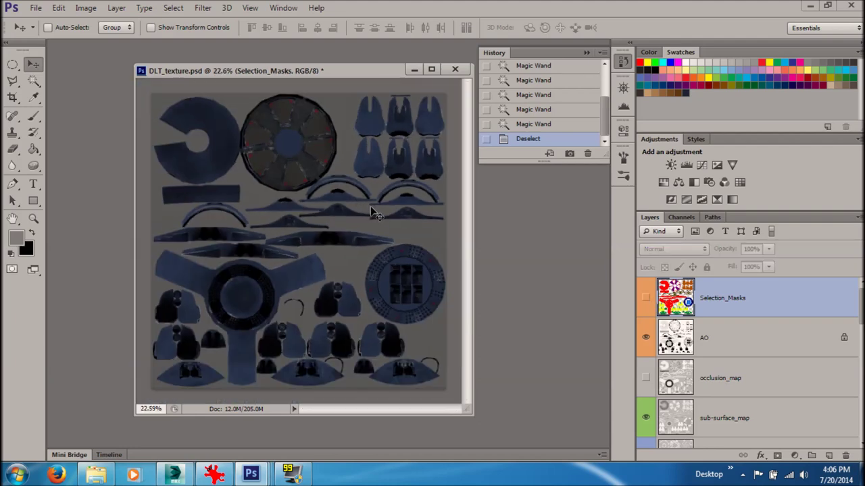
pyautogui.scroll(6, 369, 206)
pyautogui.scroll(-7, 369, 207)
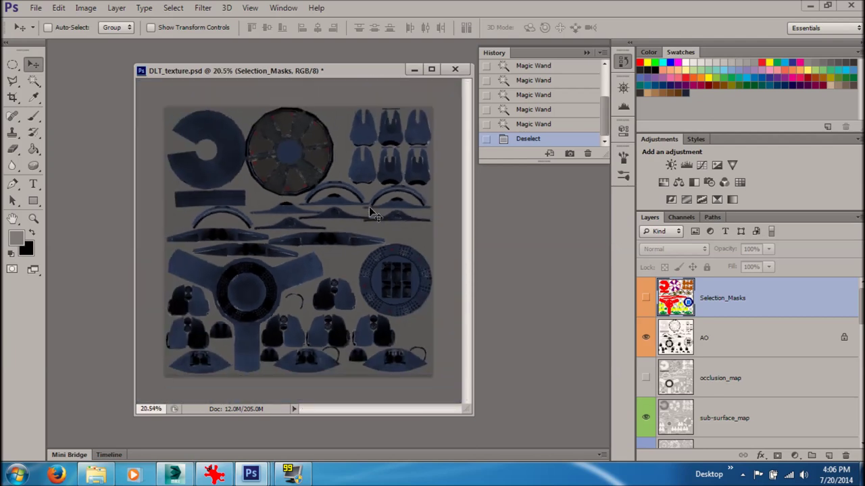
pyautogui.scroll(2, 369, 208)
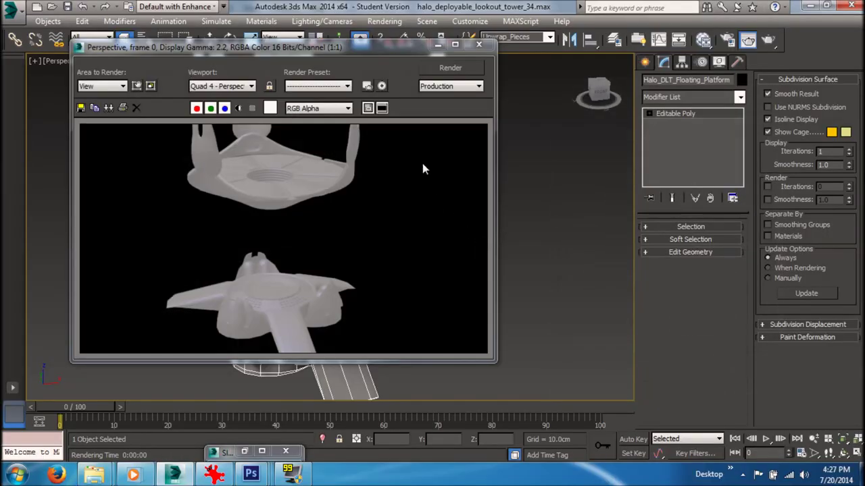
# Minimise the rendered frame window in 3ds Max, browse the separate pillar and floating platform selection masks in IrfanView, and minimise the viewer
pyautogui.moveTo(389, 50); pyautogui.dragTo(654, 104)
pyautogui.click(707, 100)
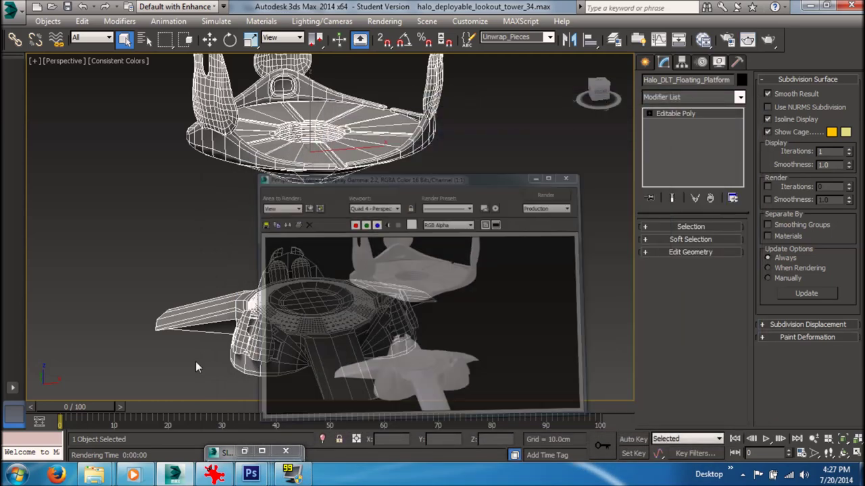
pyautogui.click(221, 474)
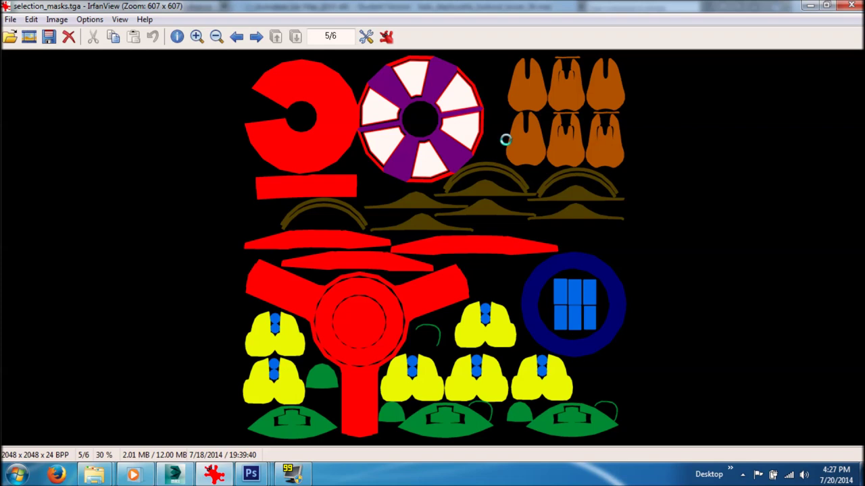
pyautogui.scroll(1, 534, 142)
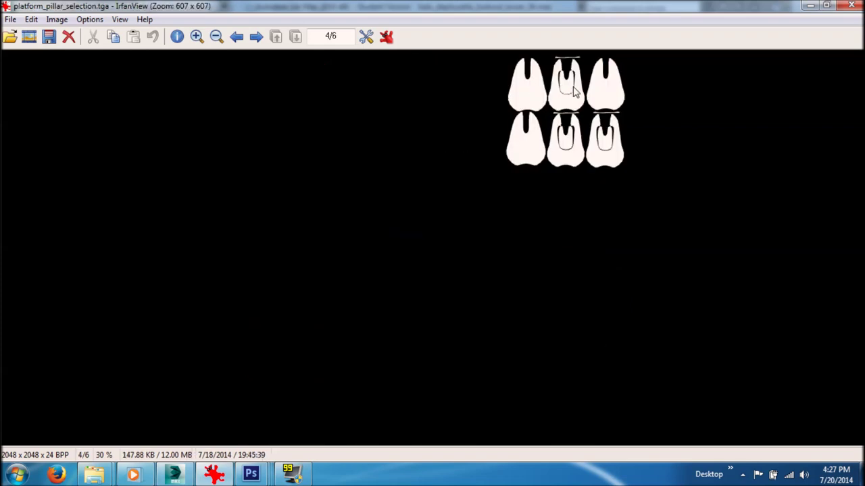
pyautogui.scroll(1, 540, 115)
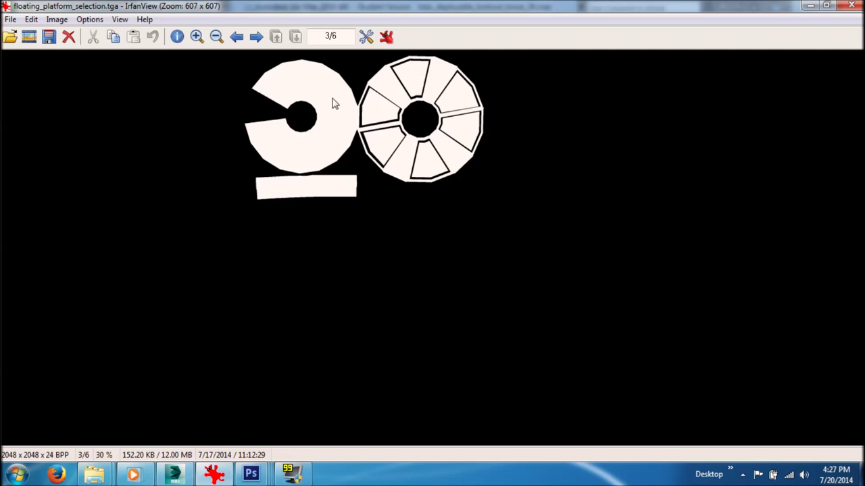
pyautogui.scroll(1, 456, 128)
pyautogui.scroll(-1, 424, 139)
pyautogui.click(810, 5)
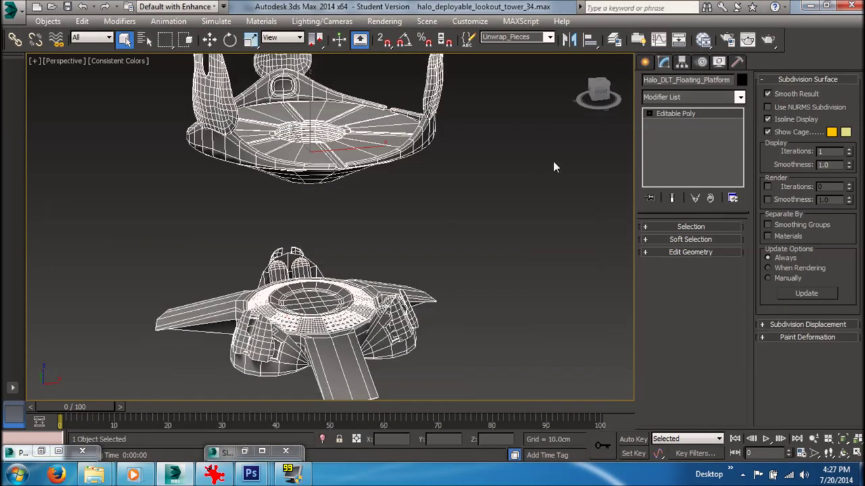
# Restore the Slate Material Editor, look at the PreViz material node and close the editor
pyautogui.press('z')
pyautogui.keyDown('alt'); pyautogui.moveTo(518, 187); pyautogui.dragTo(495, 197, button='middle'); pyautogui.keyUp('alt')
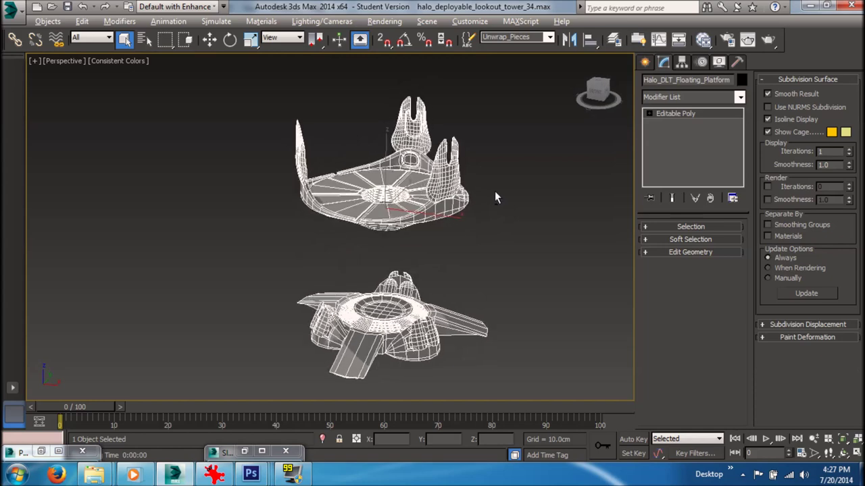
pyautogui.click(244, 451)
pyautogui.moveTo(580, 302); pyautogui.dragTo(572, 72)
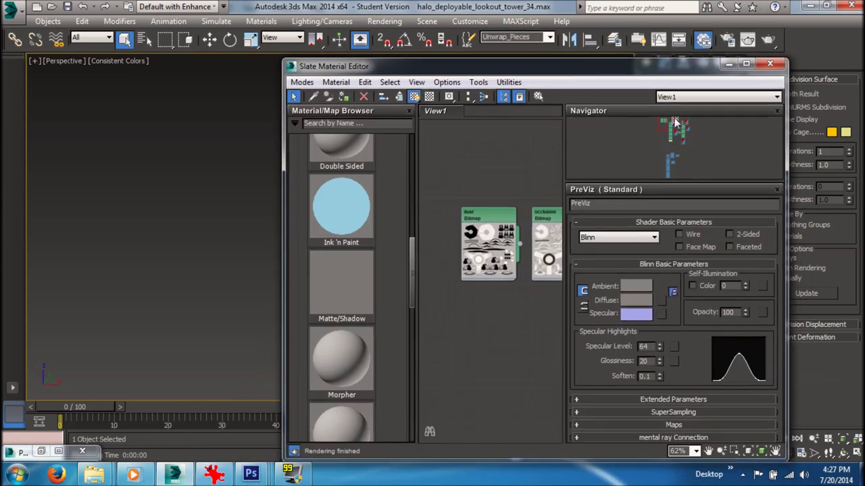
pyautogui.click(674, 118)
pyautogui.click(676, 120)
pyautogui.scroll(4, 456, 287)
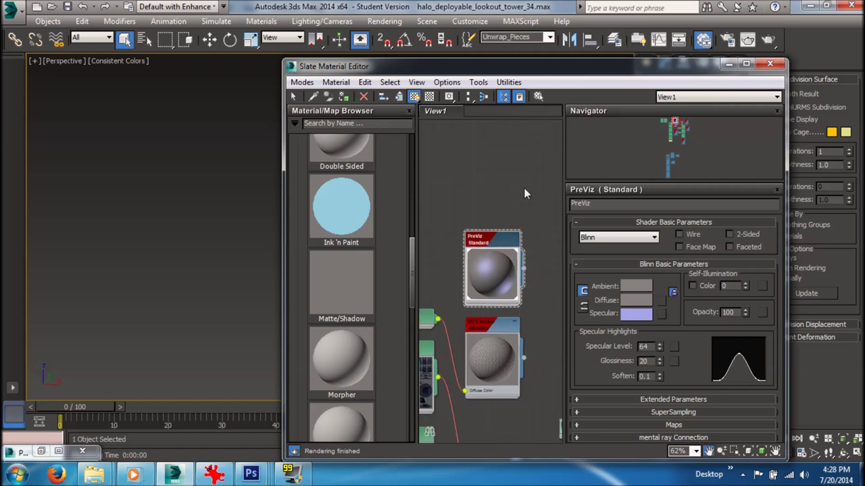
pyautogui.moveTo(370, 67); pyautogui.dragTo(465, 201)
pyautogui.moveTo(539, 203); pyautogui.dragTo(250, 231)
pyautogui.click(604, 219)
pyautogui.click(578, 208)
# Try to launch the Render Surface Map tool by searching all actions for "render surface map"
pyautogui.keyDown('alt'); pyautogui.moveTo(383, 193); pyautogui.dragTo(380, 159, button='middle'); pyautogui.keyUp('alt')
pyautogui.click(431, 189)
pyautogui.press('z')
pyautogui.moveTo(490, 152); pyautogui.dragTo(493, 160, button='middle')
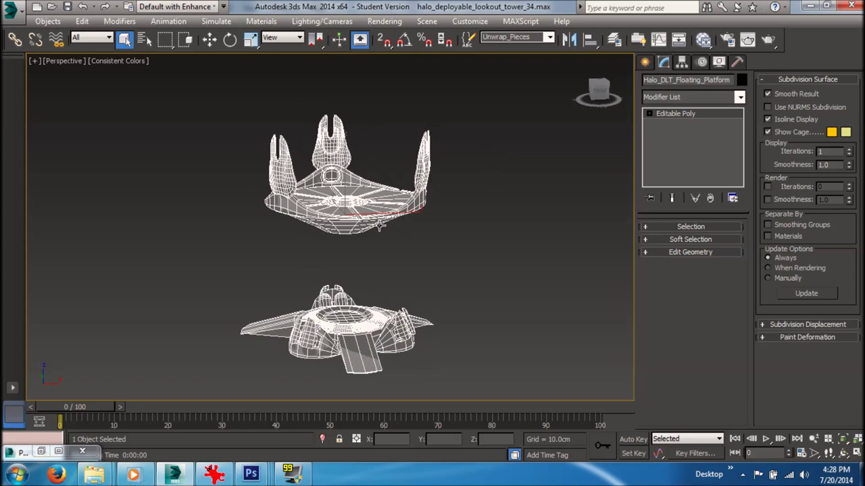
pyautogui.scroll(5, 434, 158)
pyautogui.moveTo(413, 169)
pyautogui.keyDown('alt'); pyautogui.mouseDown(button='middle')
pyautogui.moveTo(410, 184)
pyautogui.moveTo(428, 165)
pyautogui.mouseUp(button='middle'); pyautogui.keyUp('alt')
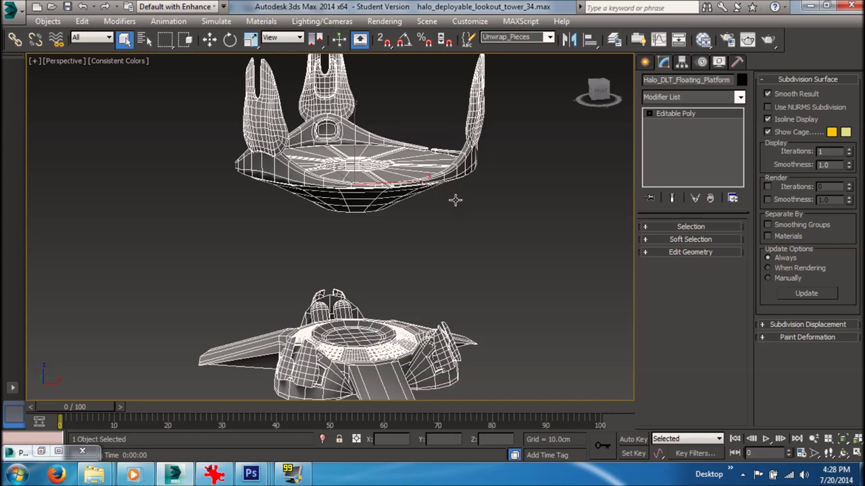
pyautogui.press('x')
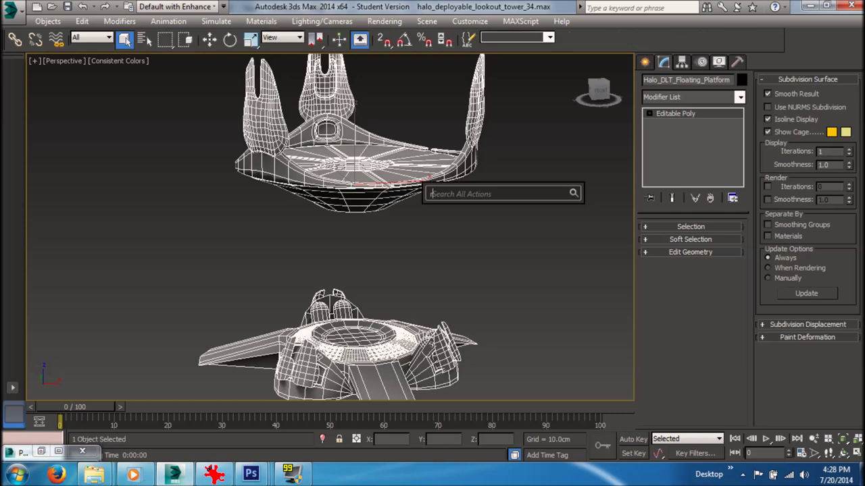
pyautogui.write('render surface map')
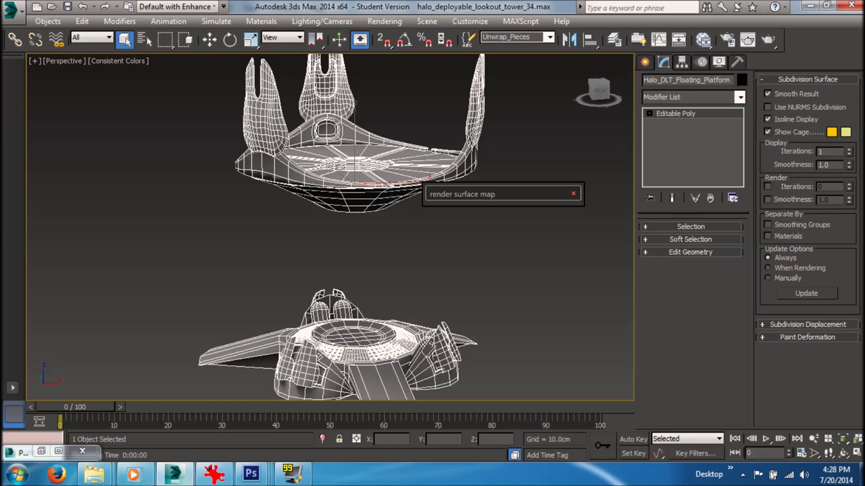
pyautogui.press('Return')
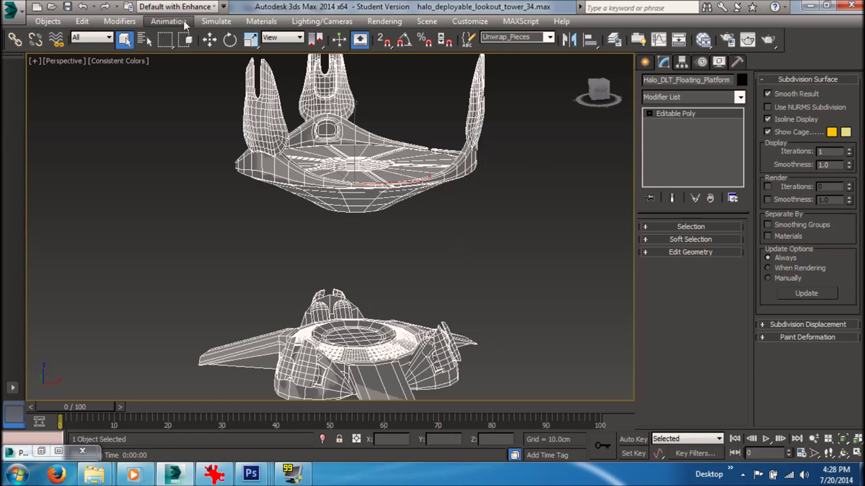
# Open the Render Surface Map tool from the map creation commands and place its dialog beside the tower model
pyautogui.click(259, 22)
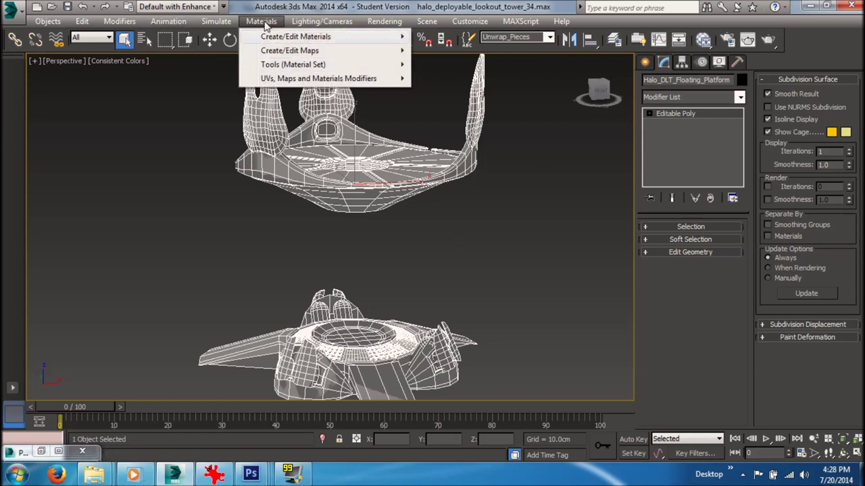
pyautogui.moveTo(264, 27)
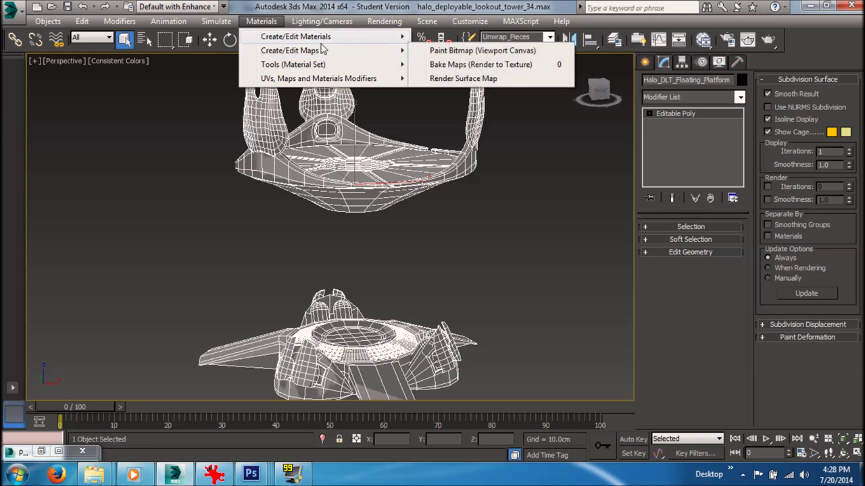
pyautogui.moveTo(346, 55)
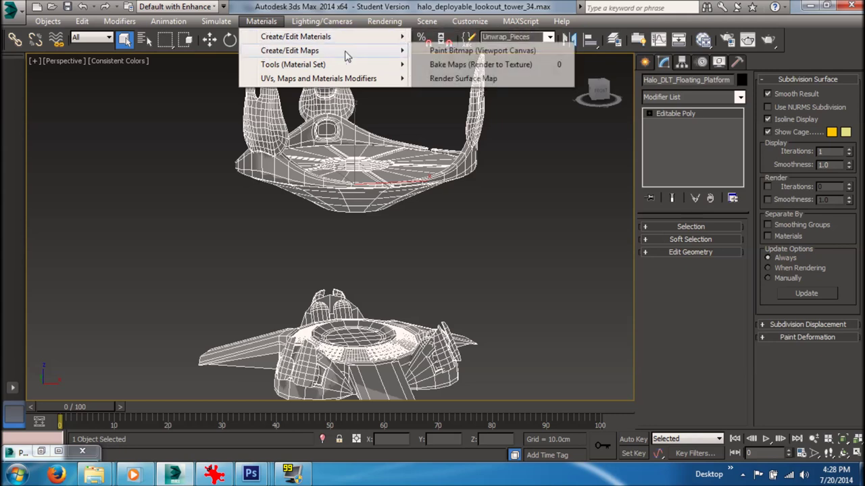
pyautogui.click(494, 79)
pyautogui.moveTo(134, 222); pyautogui.dragTo(149, 88)
# Enter Element selection on the tower mesh and select the floating platform's round floor element
pyautogui.keyDown('alt'); pyautogui.moveTo(358, 139); pyautogui.dragTo(358, 179, button='middle'); pyautogui.keyUp('alt')
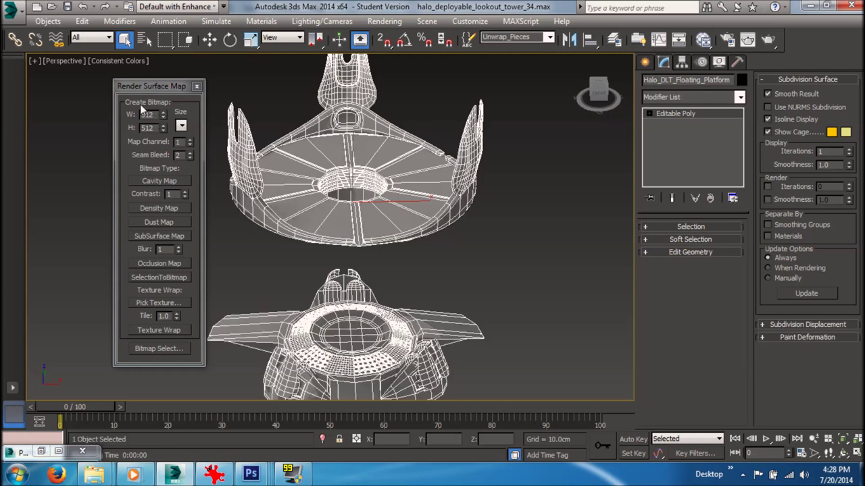
pyautogui.keyDown('alt'); pyautogui.moveTo(412, 144); pyautogui.dragTo(394, 188, button='middle'); pyautogui.keyUp('alt')
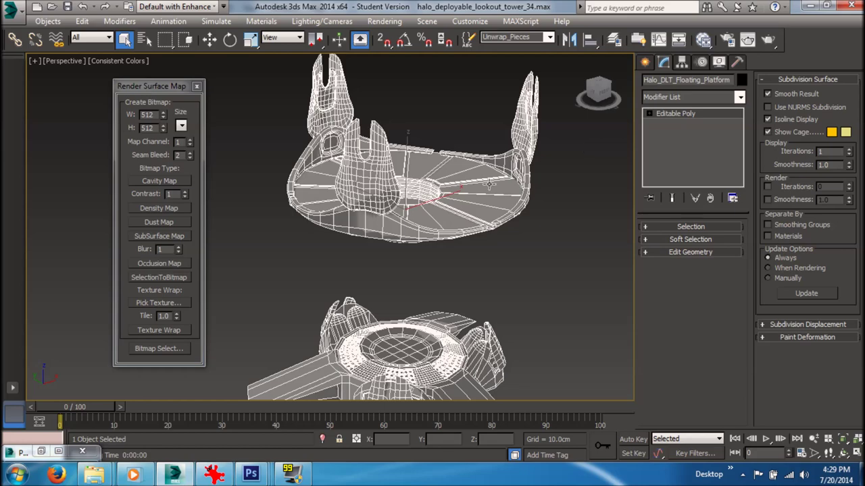
pyautogui.press('5')
pyautogui.click(534, 290)
pyautogui.click(463, 211)
pyautogui.moveTo(459, 280); pyautogui.dragTo(423, 255, button='middle')
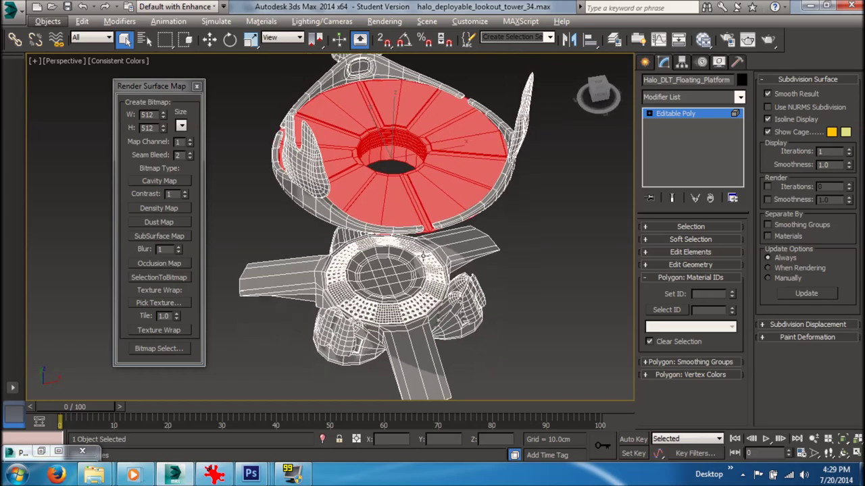
pyautogui.keyDown('alt'); pyautogui.moveTo(384, 135); pyautogui.dragTo(433, 171, button='middle'); pyautogui.keyUp('alt')
pyautogui.scroll(3, 411, 169)
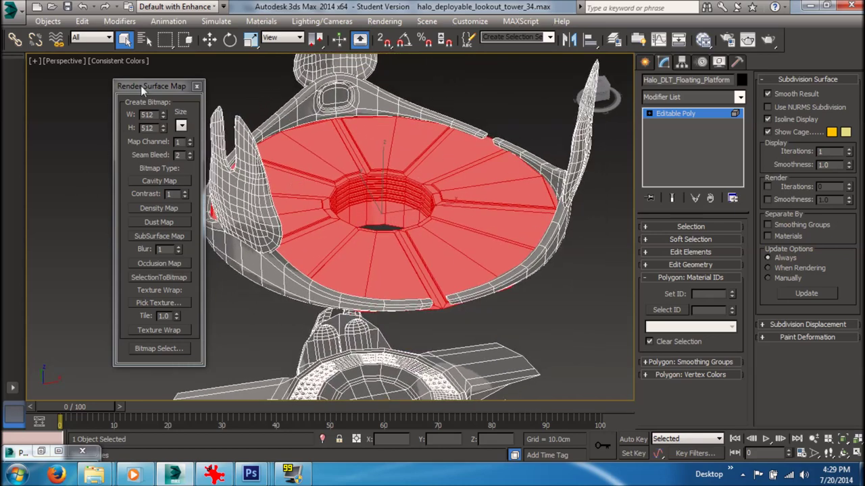
# Render the selected floor element with SelectionToBitmap, save it to the Desktop as mask.tga with 24-bit Targa settings, and close the bitmap
pyautogui.click(180, 279)
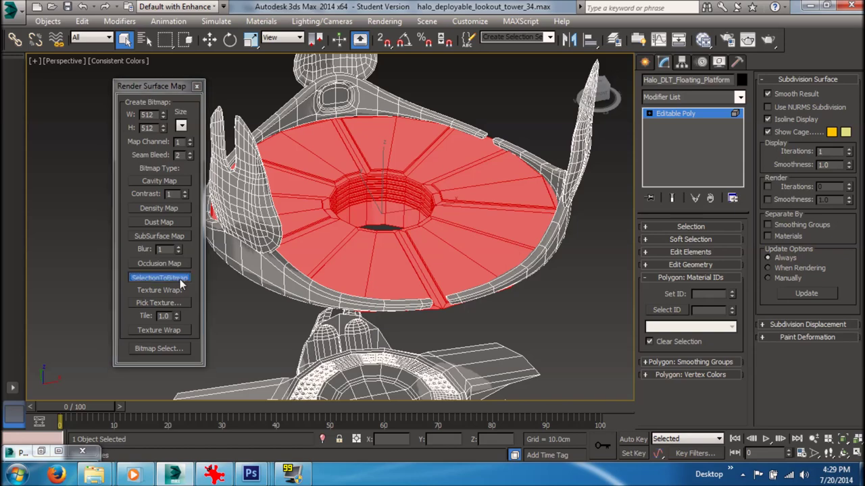
pyautogui.moveTo(601, 100); pyautogui.dragTo(681, 112)
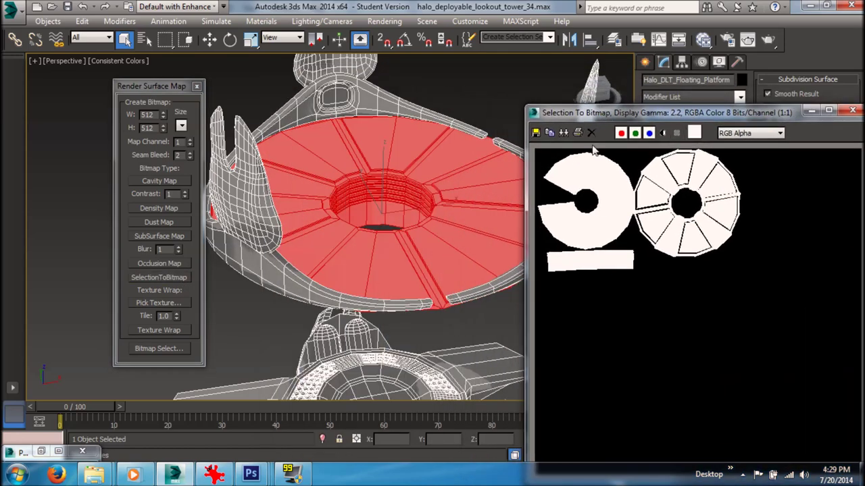
pyautogui.click(536, 133)
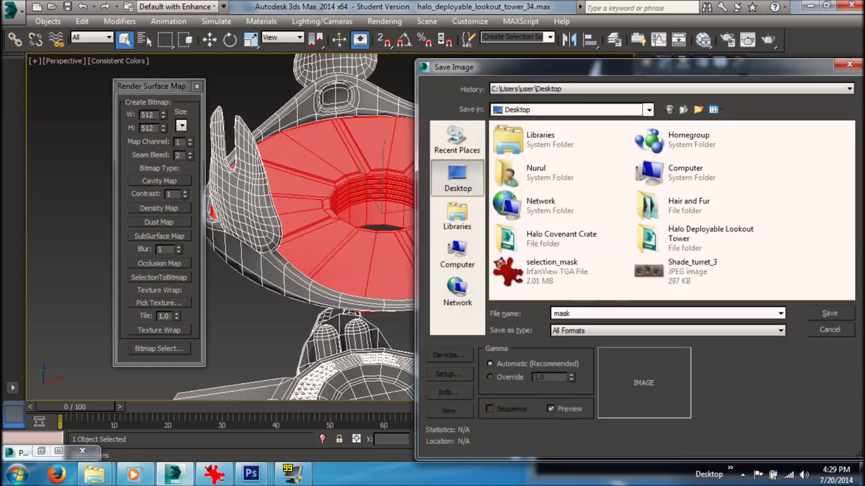
pyautogui.write('mask.tga')
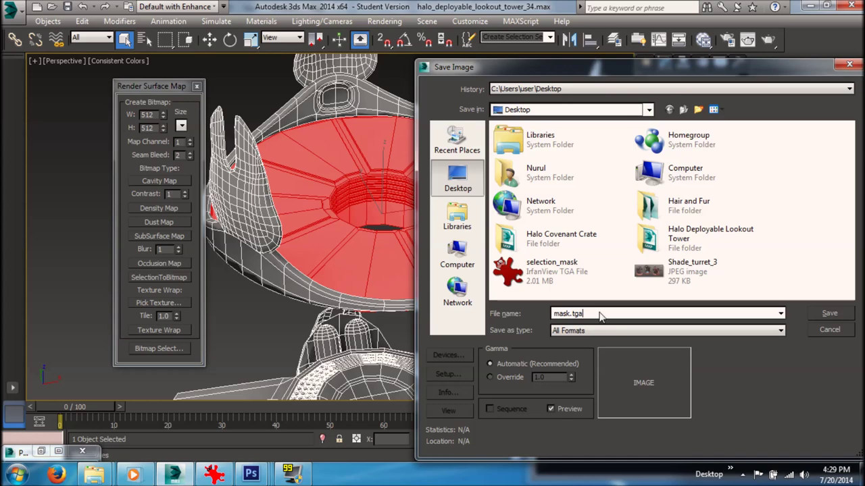
pyautogui.press('Return')
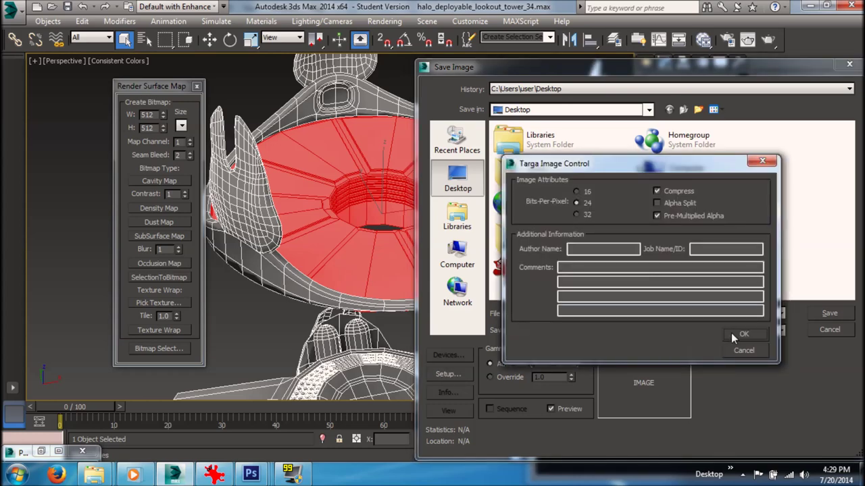
pyautogui.click(741, 334)
pyautogui.moveTo(714, 114); pyautogui.dragTo(415, 48)
pyautogui.click(548, 45)
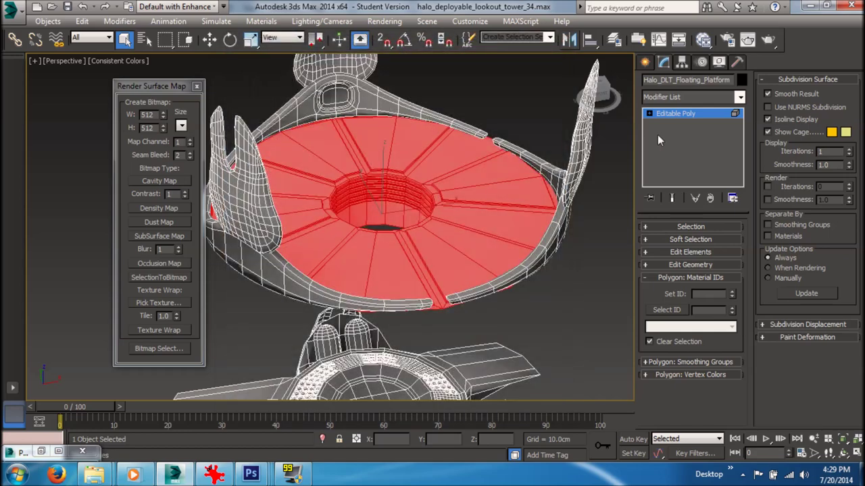
# Leave Element selection on the floating platform, move the Render Surface Map dialog aside and open Viewport Canvas
pyautogui.click(694, 114)
pyautogui.scroll(-5, 467, 149)
pyautogui.moveTo(467, 150)
pyautogui.keyDown('alt'); pyautogui.mouseDown(button='middle')
pyautogui.moveTo(487, 162)
pyautogui.moveTo(470, 166)
pyautogui.mouseUp(button='middle'); pyautogui.keyUp('alt')
pyautogui.moveTo(167, 91); pyautogui.dragTo(113, 163)
pyautogui.keyDown('alt'); pyautogui.moveTo(507, 130); pyautogui.dragTo(473, 108, button='middle'); pyautogui.keyUp('alt')
pyautogui.click(260, 21)
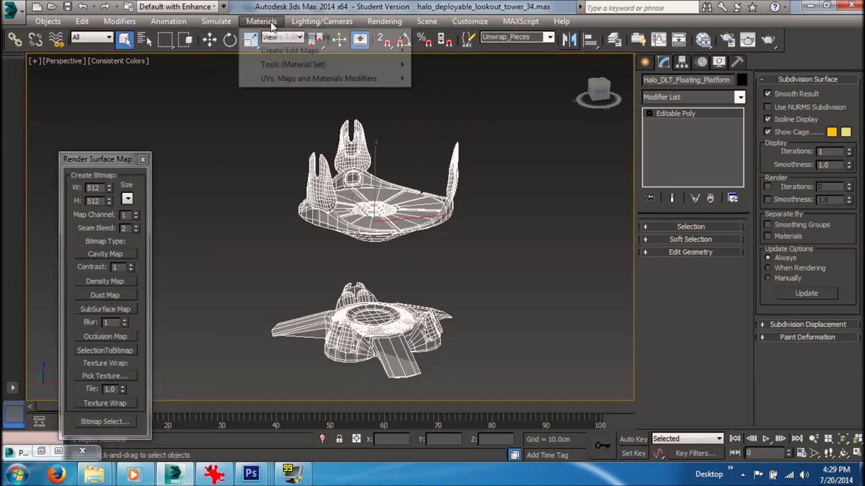
pyautogui.moveTo(277, 40)
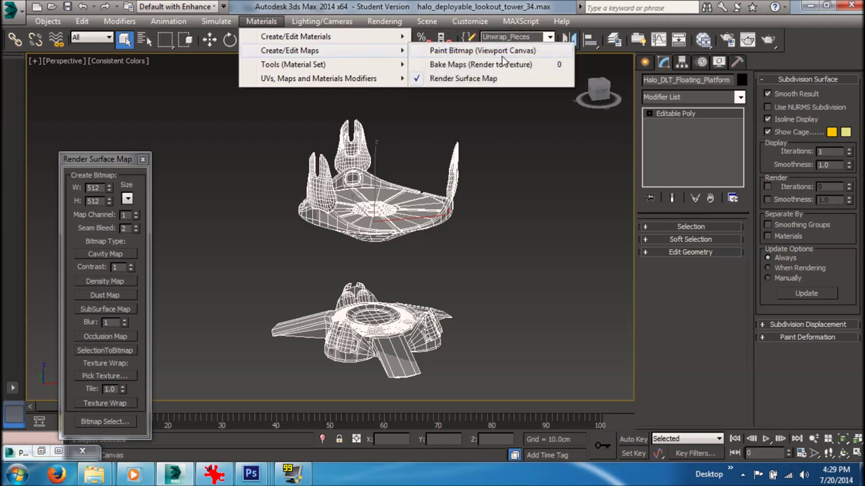
pyautogui.click(503, 54)
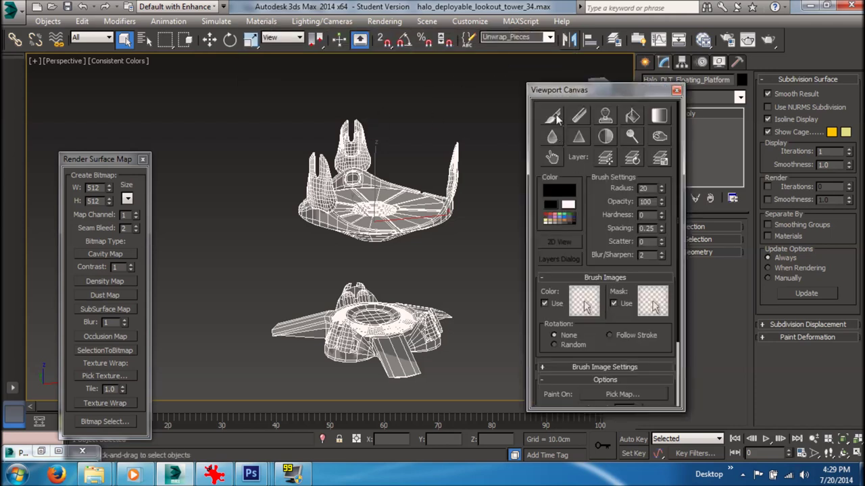
# Start canvas painting on the platform with a new 512 x 512 Diffuse Color texture saved to the Desktop as texture.tga
pyautogui.click(553, 118)
pyautogui.click(603, 142)
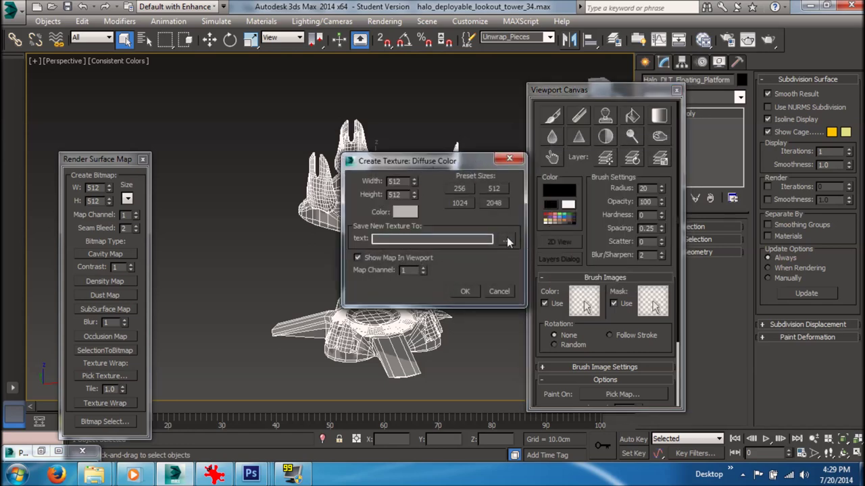
pyautogui.click(506, 240)
pyautogui.write('texture.')
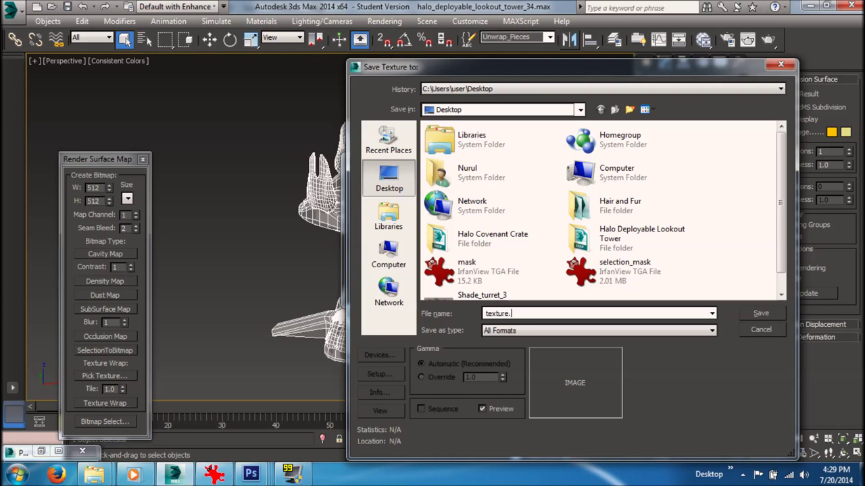
pyautogui.write('tga')
pyautogui.press('Return')
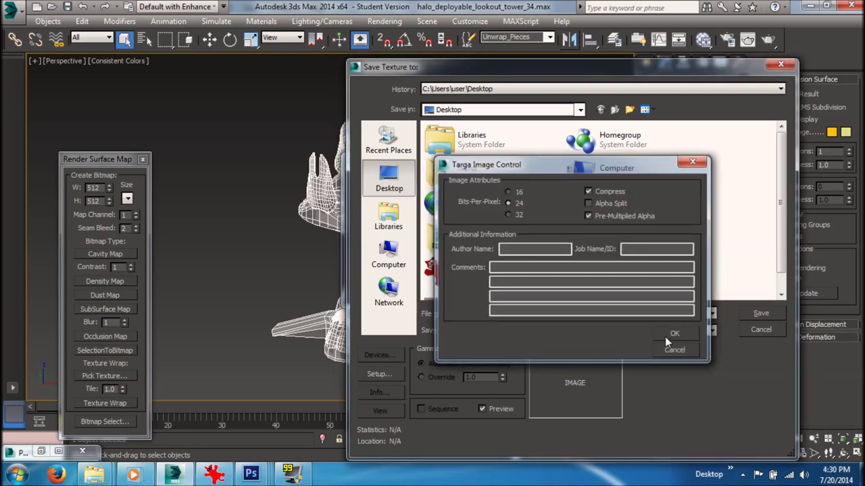
pyautogui.click(665, 336)
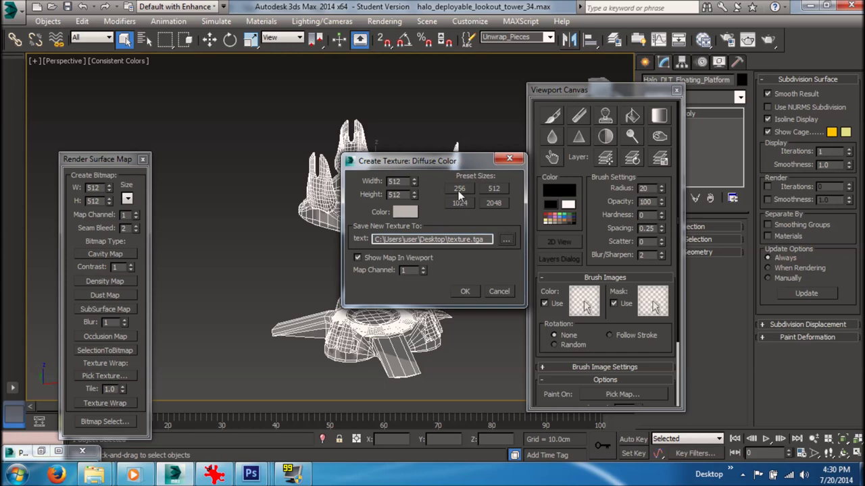
pyautogui.click(465, 292)
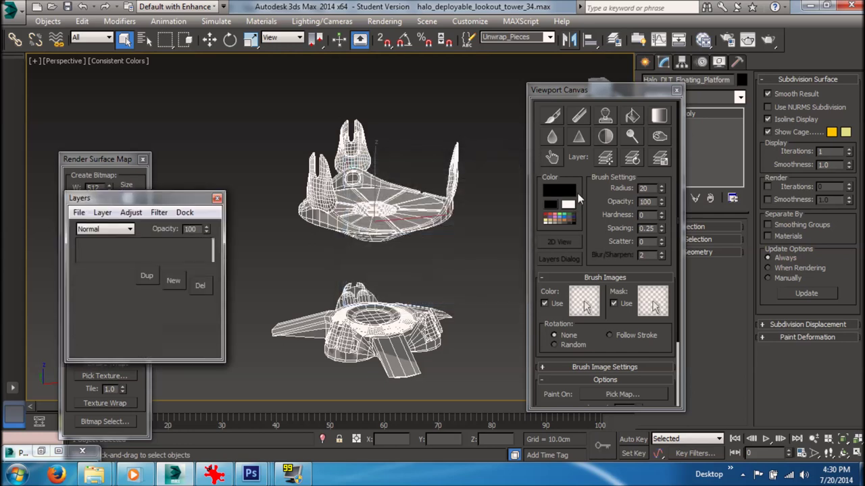
pyautogui.moveTo(409, 184); pyautogui.dragTo(427, 167, button='middle')
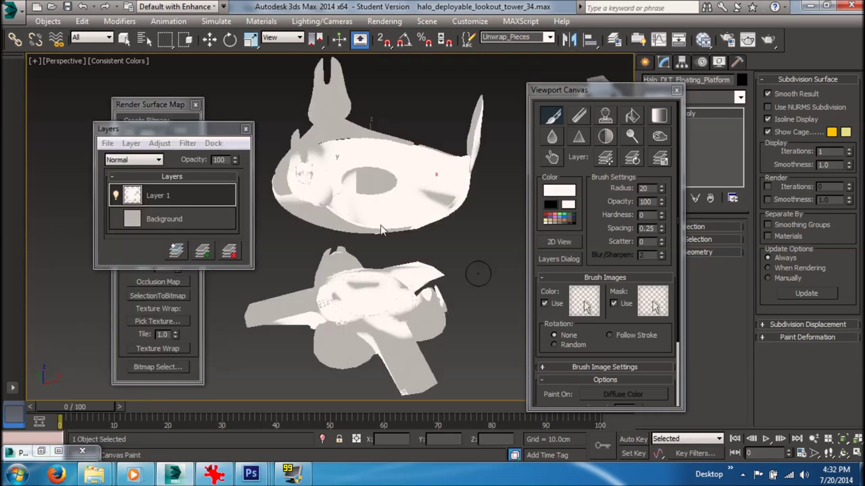
pyautogui.hotkey('shift', 'q')
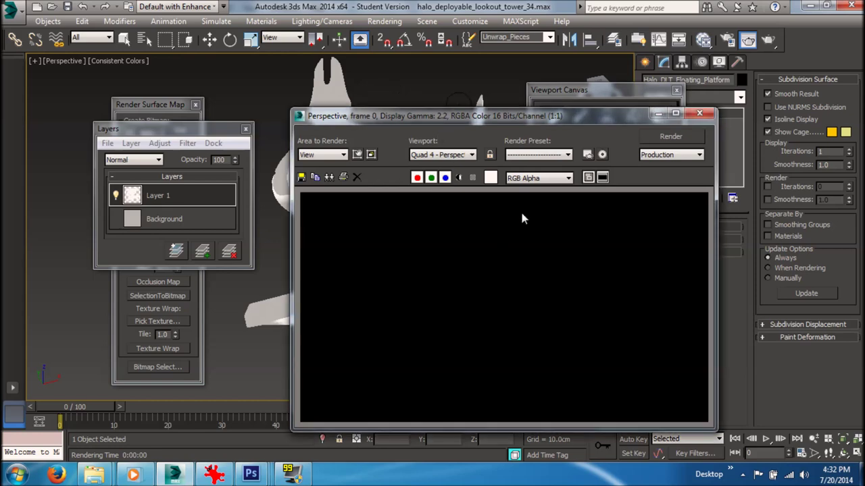
pyautogui.click(700, 113)
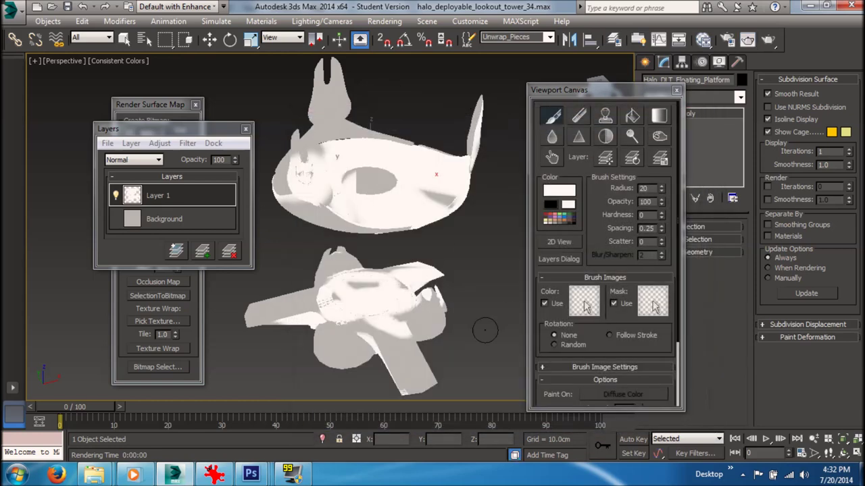
# Add a new layer above Layer 1 and set the paint colour to pure red (255, 0, 0)
pyautogui.moveTo(444, 164)
pyautogui.mouseDown(button='middle')
pyautogui.moveTo(445, 189)
pyautogui.moveTo(414, 173)
pyautogui.moveTo(396, 205)
pyautogui.mouseUp(button='middle')
pyautogui.scroll(3, 396, 202)
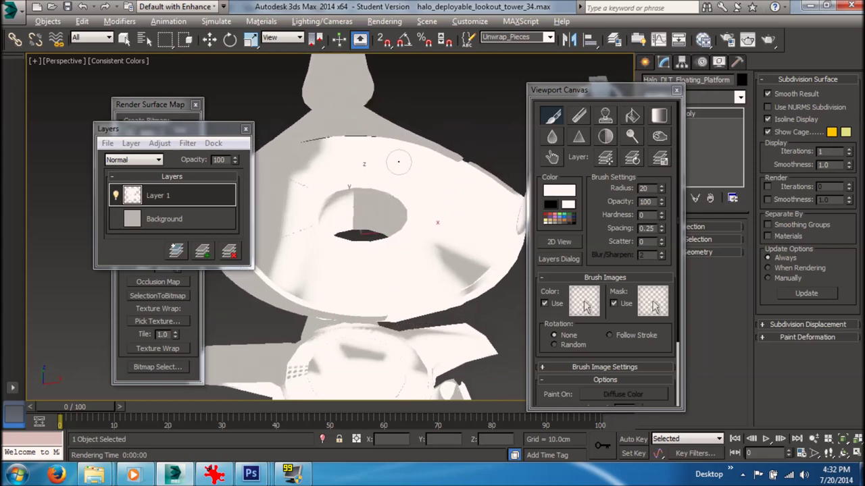
pyautogui.click(208, 248)
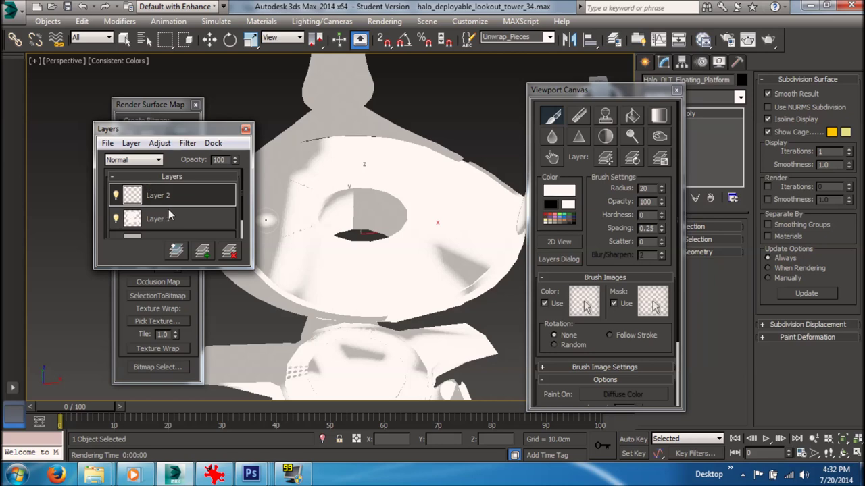
pyautogui.click(569, 192)
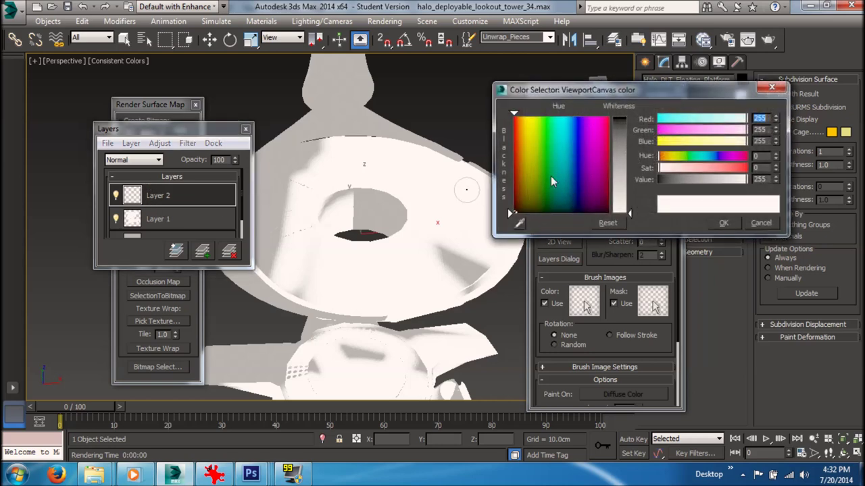
pyautogui.click(621, 118)
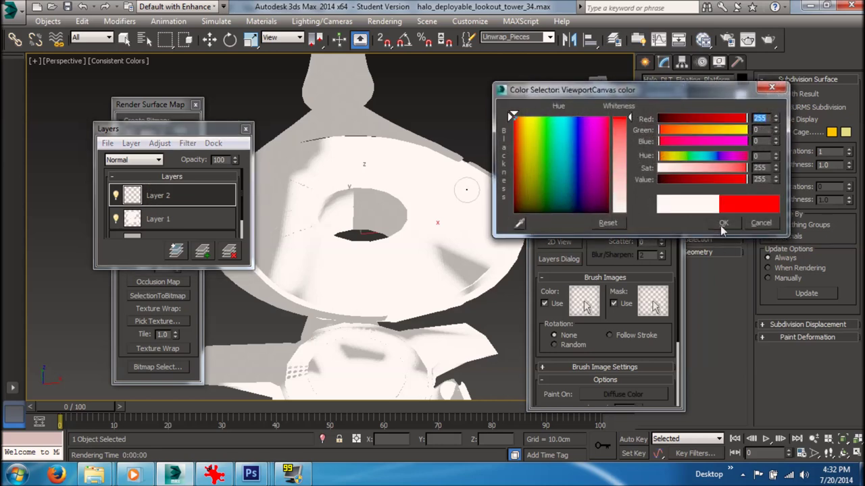
pyautogui.click(722, 223)
# Enlarge the paint brush to a radius of about 103
pyautogui.scroll(-3, 617, 251)
pyautogui.scroll(1, 617, 252)
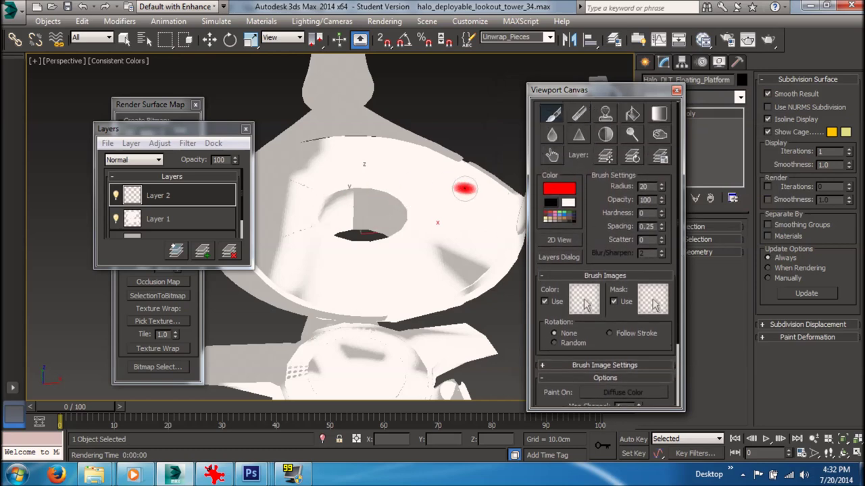
pyautogui.moveTo(426, 248)
pyautogui.keyDown('ctrl'); pyautogui.keyDown('shift'); pyautogui.mouseDown()
pyautogui.moveTo(438, 222)
pyautogui.moveTo(440, 232)
pyautogui.mouseUp(); pyautogui.keyUp('shift'); pyautogui.keyUp('ctrl')
pyautogui.moveTo(454, 264)
pyautogui.keyDown('alt'); pyautogui.mouseDown(button='middle')
pyautogui.moveTo(414, 237)
pyautogui.moveTo(446, 255)
pyautogui.moveTo(435, 203)
pyautogui.moveTo(409, 212)
pyautogui.moveTo(436, 237)
pyautogui.moveTo(461, 192)
pyautogui.moveTo(353, 159)
pyautogui.moveTo(412, 174)
pyautogui.mouseUp(button='middle'); pyautogui.keyUp('alt')
pyautogui.scroll(-3, 446, 255)
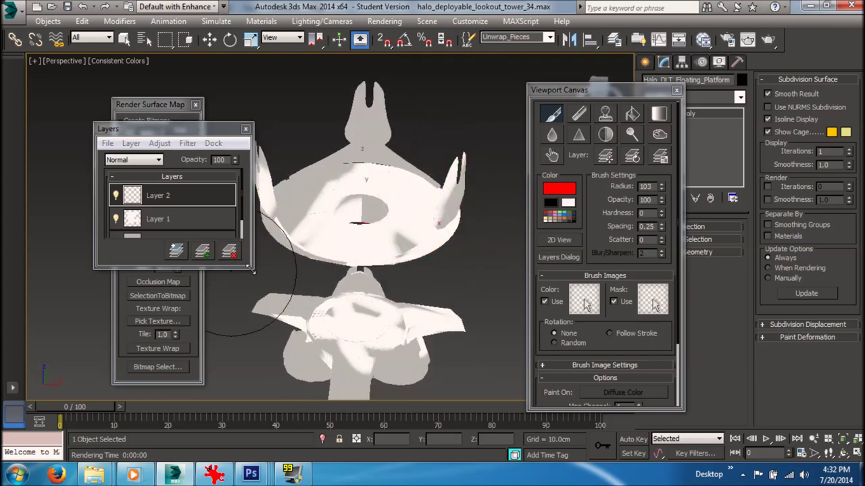
# Enlarge the Layers dialog and add a white layer mask to Layer 2
pyautogui.moveTo(248, 266); pyautogui.dragTo(248, 323)
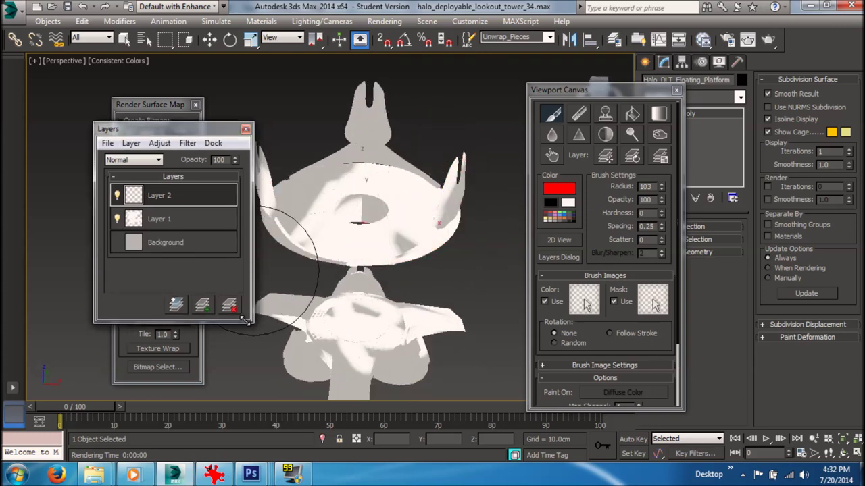
pyautogui.rightClick(173, 198)
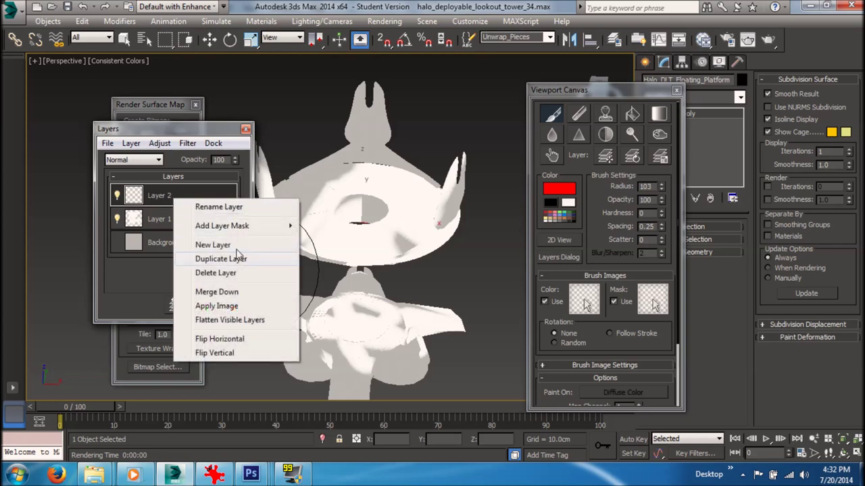
pyautogui.moveTo(284, 226)
pyautogui.click(314, 227)
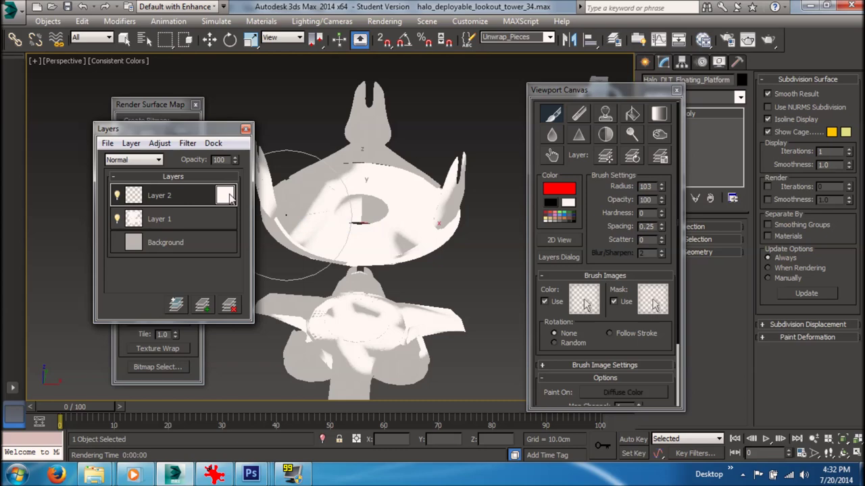
# Load mask.tga from the Desktop as a bitmap into Layer 2's mask
pyautogui.click(109, 144)
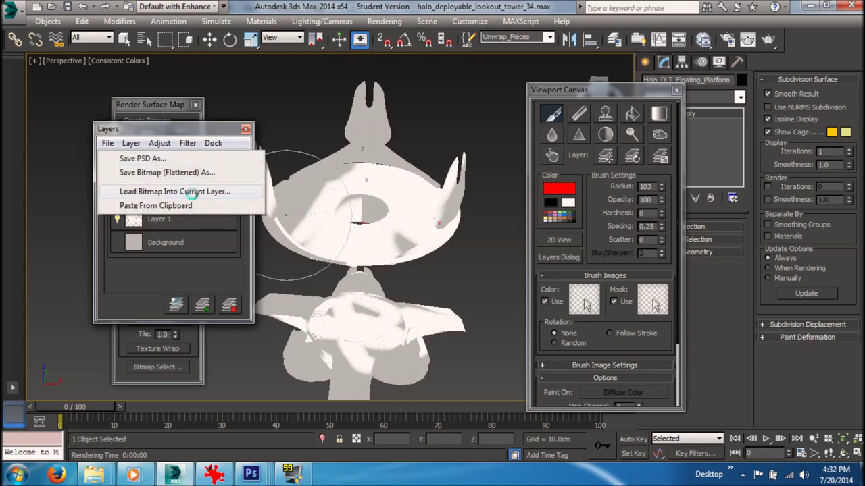
pyautogui.click(191, 192)
pyautogui.moveTo(539, 232); pyautogui.dragTo(538, 273)
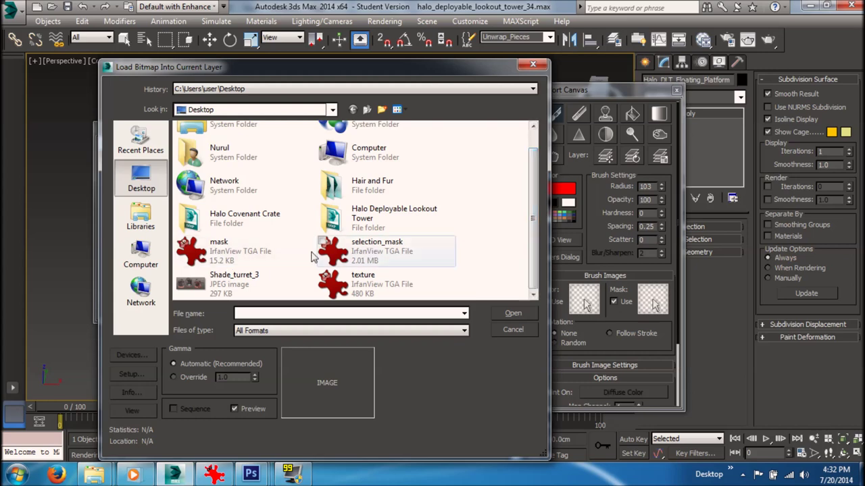
pyautogui.click(270, 248)
pyautogui.click(530, 313)
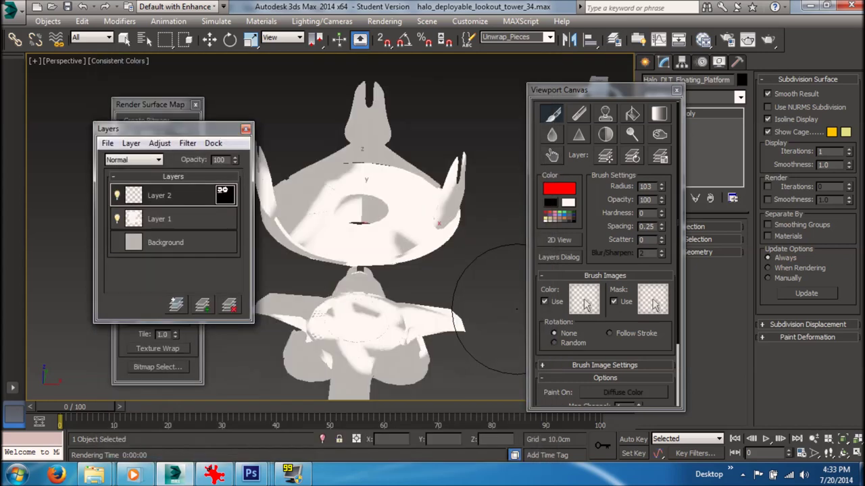
# Target Layer 2's image instead of its mask and paint red strokes over the floating platform's floor and underside from several angles
pyautogui.click(137, 197)
pyautogui.moveTo(413, 219)
pyautogui.mouseDown()
pyautogui.moveTo(423, 227)
pyautogui.moveTo(412, 238)
pyautogui.mouseUp()
pyautogui.keyDown('alt'); pyautogui.moveTo(423, 239); pyautogui.dragTo(399, 221, button='middle'); pyautogui.keyUp('alt')
pyautogui.moveTo(398, 220)
pyautogui.mouseDown()
pyautogui.moveTo(409, 231)
pyautogui.moveTo(351, 222)
pyautogui.moveTo(402, 226)
pyautogui.mouseUp()
pyautogui.keyDown('alt'); pyautogui.moveTo(404, 238); pyautogui.dragTo(380, 178, button='middle'); pyautogui.keyUp('alt')
pyautogui.moveTo(380, 179)
pyautogui.mouseDown()
pyautogui.moveTo(407, 161)
pyautogui.moveTo(442, 224)
pyautogui.moveTo(365, 222)
pyautogui.mouseUp()
pyautogui.keyDown('alt'); pyautogui.moveTo(365, 222); pyautogui.dragTo(351, 202, button='middle'); pyautogui.keyUp('alt')
pyautogui.moveTo(351, 202)
pyautogui.mouseDown()
pyautogui.moveTo(431, 209)
pyautogui.moveTo(305, 221)
pyautogui.moveTo(368, 228)
pyautogui.mouseUp()
pyautogui.keyDown('alt'); pyautogui.moveTo(368, 228); pyautogui.dragTo(370, 283, button='middle'); pyautogui.keyUp('alt')
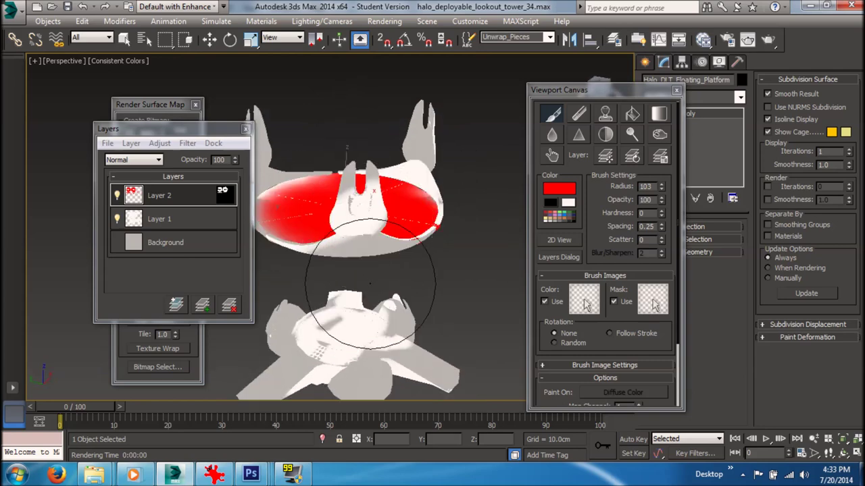
pyautogui.moveTo(357, 243)
pyautogui.mouseDown()
pyautogui.moveTo(373, 263)
pyautogui.moveTo(403, 267)
pyautogui.mouseUp()
pyautogui.moveTo(403, 267)
pyautogui.keyDown('alt'); pyautogui.mouseDown(button='middle')
pyautogui.moveTo(442, 162)
pyautogui.moveTo(386, 108)
pyautogui.moveTo(368, 194)
pyautogui.moveTo(388, 177)
pyautogui.moveTo(385, 197)
pyautogui.moveTo(408, 204)
pyautogui.mouseUp(button='middle'); pyautogui.keyUp('alt')
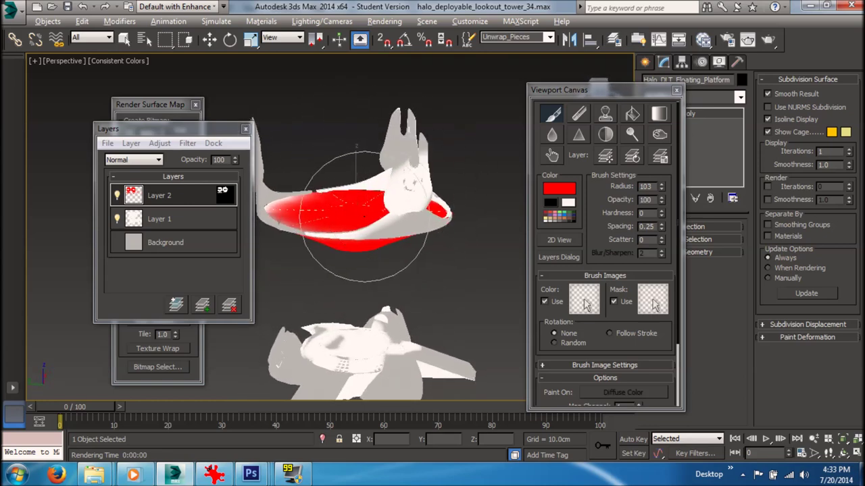
# End the canvas painting by discarding the paint, and reselect the floating platform
pyautogui.rightClick(354, 221)
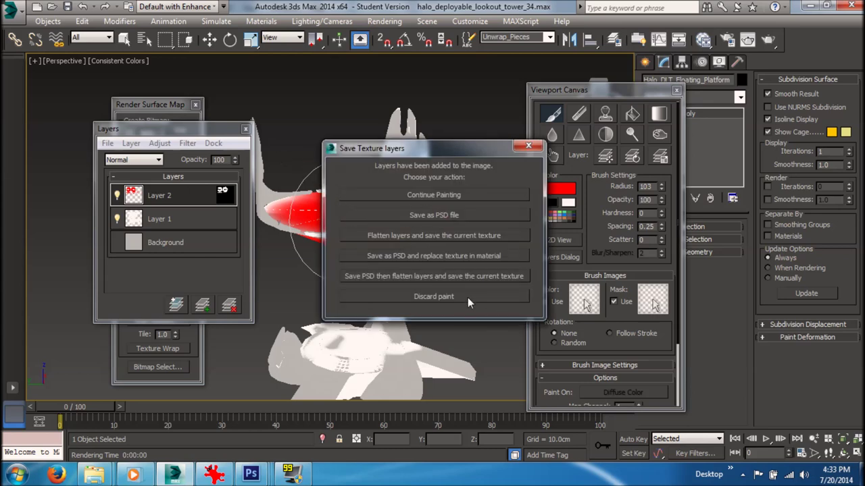
pyautogui.click(468, 301)
pyautogui.keyDown('alt'); pyautogui.moveTo(467, 298); pyautogui.dragTo(430, 301, button='middle'); pyautogui.keyUp('alt')
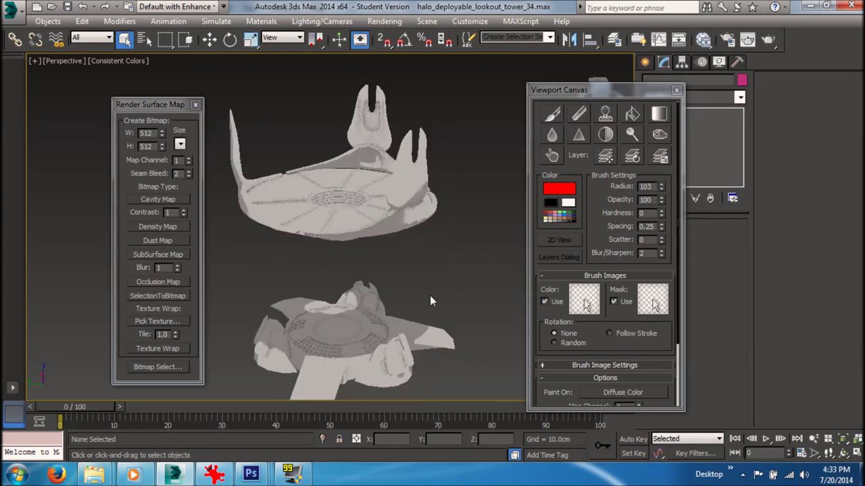
pyautogui.click(352, 206)
# Switch to IrfanView and browse through the saved selection mask images
pyautogui.moveTo(223, 478)
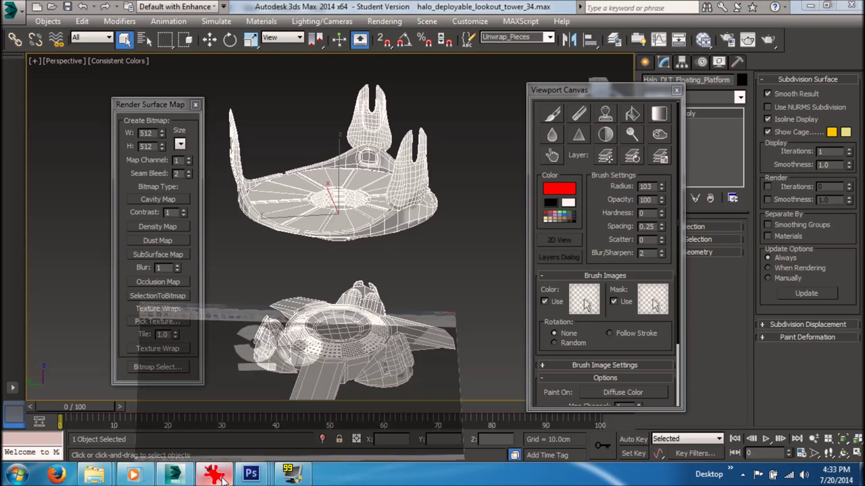
pyautogui.scroll(-1, 329, 217)
pyautogui.scroll(2, 329, 217)
pyautogui.press('Right')
pyautogui.press('Right')
pyautogui.press('Right')
pyautogui.press('Right')
pyautogui.press('Right')
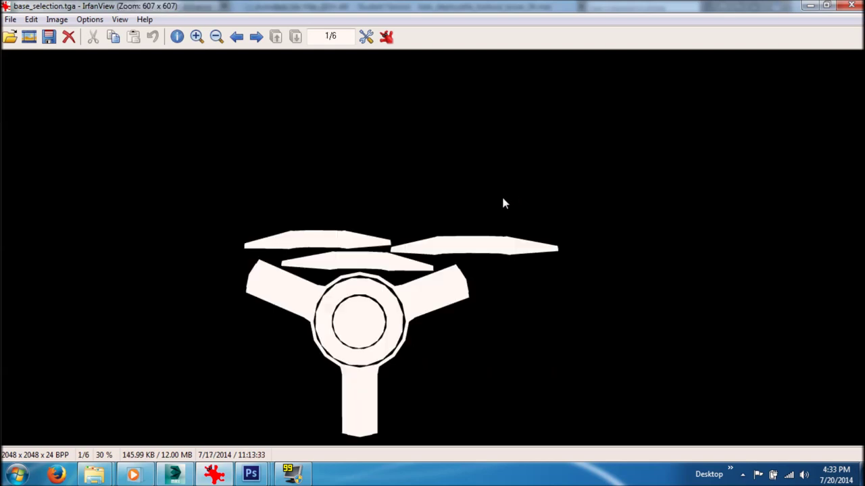
# Stay in the current image folder and view the capsule_selection.tga mask
pyautogui.press('Right')
pyautogui.click(547, 191)
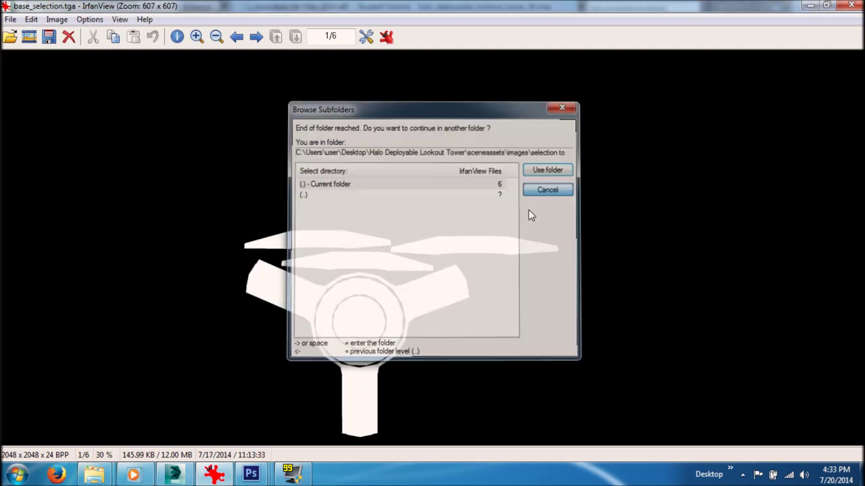
pyautogui.press('Right')
# Switch to Photoshop, move the selection_mask.tga window aside and bring DLT_texture.psd to the front
pyautogui.moveTo(251, 473)
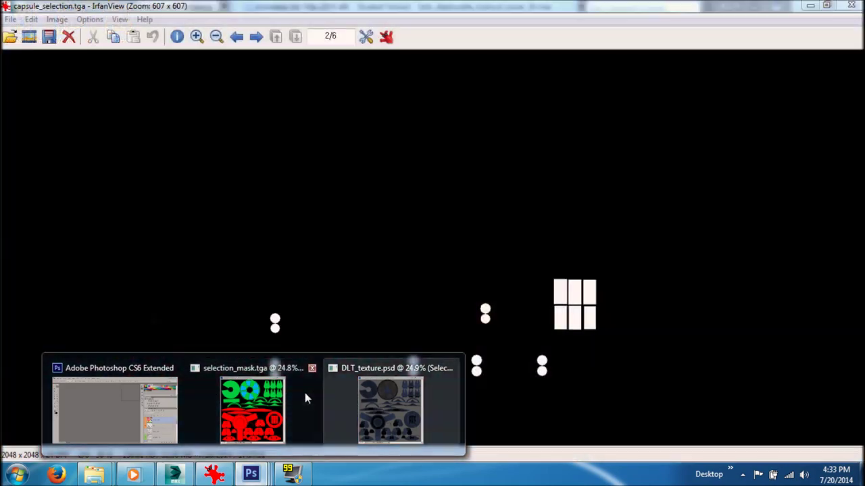
pyautogui.click(305, 399)
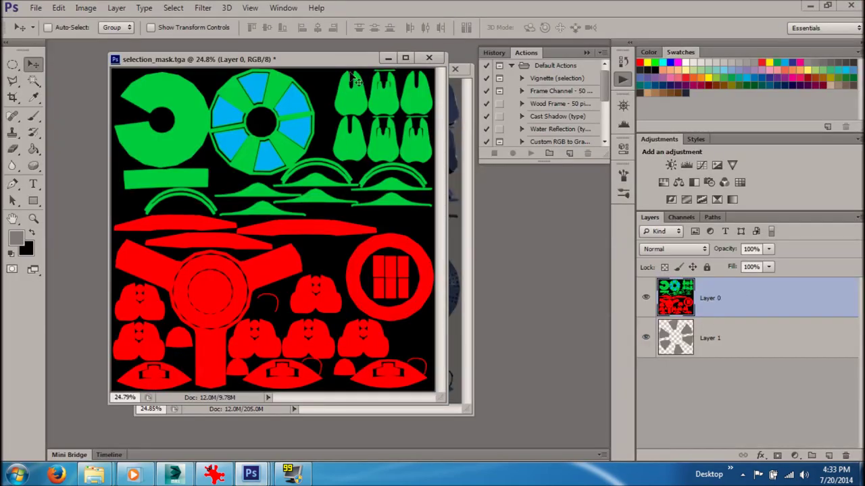
pyautogui.moveTo(341, 64); pyautogui.dragTo(303, 83)
pyautogui.click(388, 70)
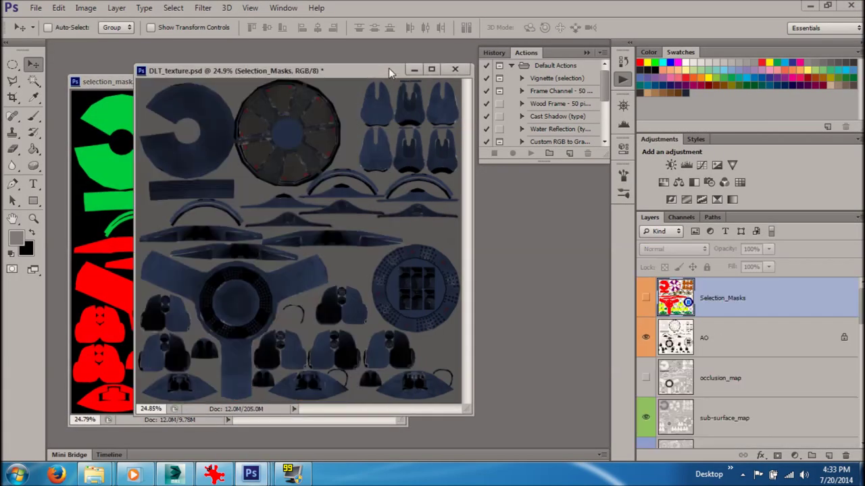
# Make the Selection_Masks layer of DLT_texture.psd visible and extend the list of default actions to show more entries
pyautogui.click(646, 300)
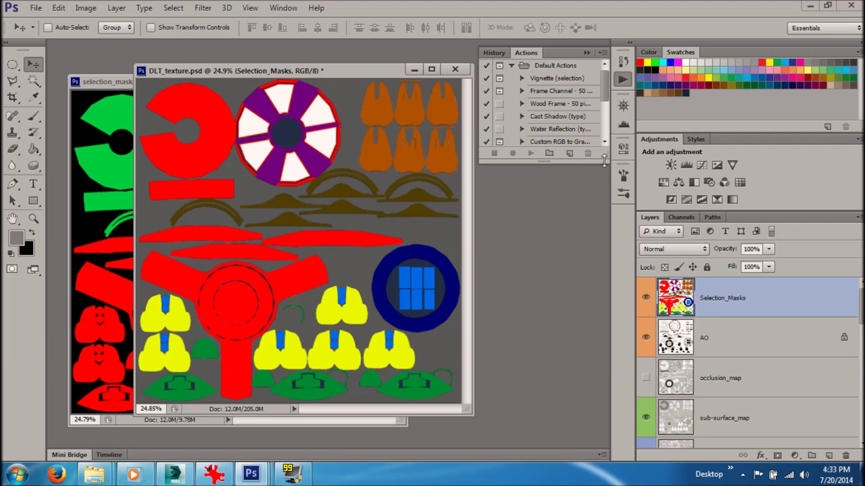
pyautogui.moveTo(607, 160); pyautogui.dragTo(612, 246)
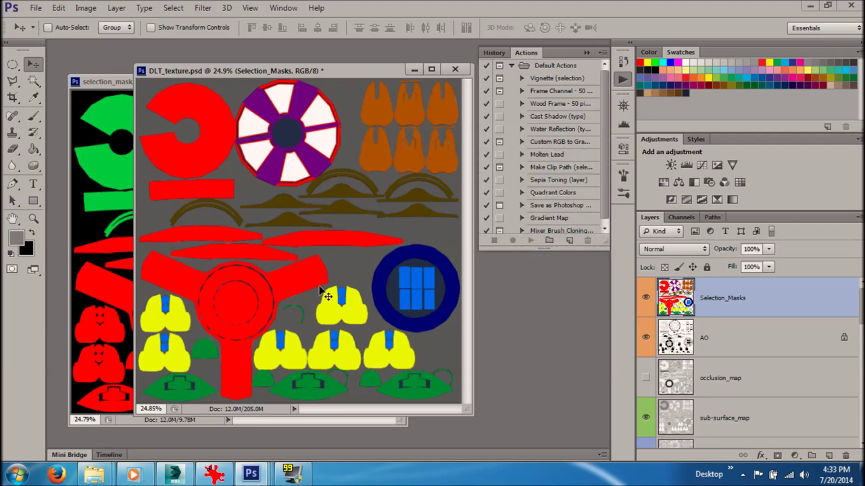